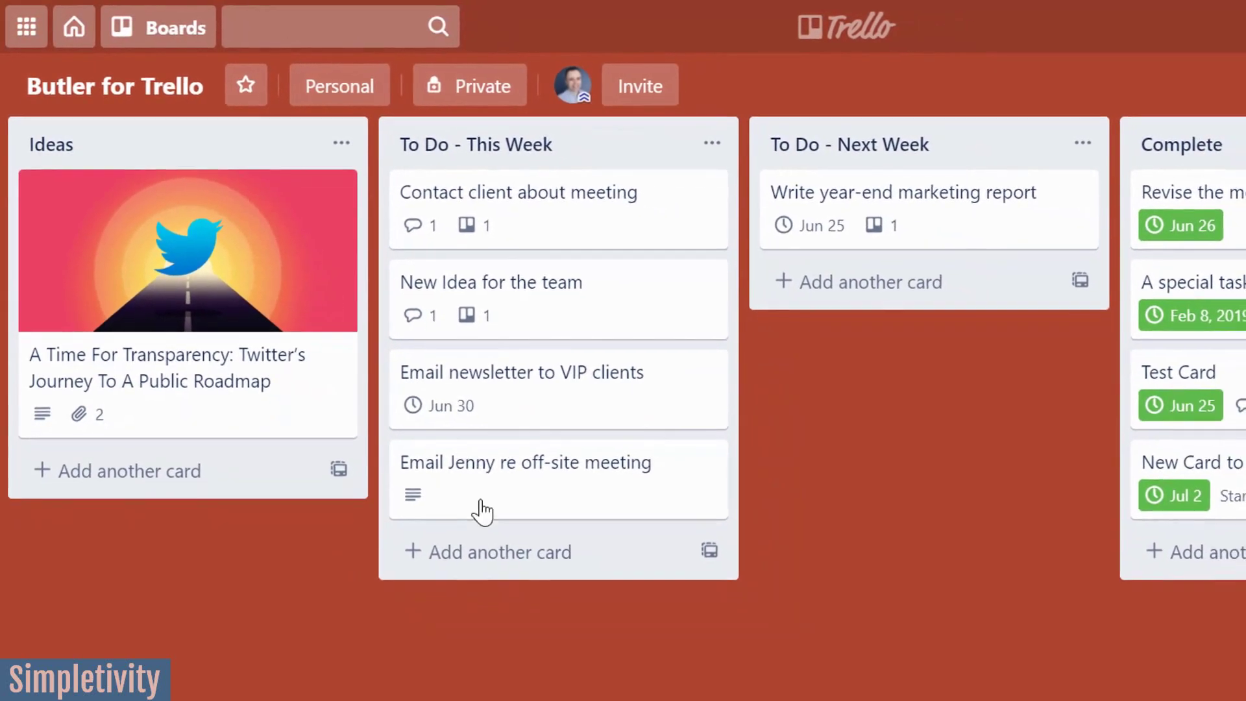
Drag the 'New Idea for the team' card from To Do - This Week into To Do - Next Week.
{"action": "left_click_drag", "start_coordinate": [617, 334], "coordinate": [993, 337]}
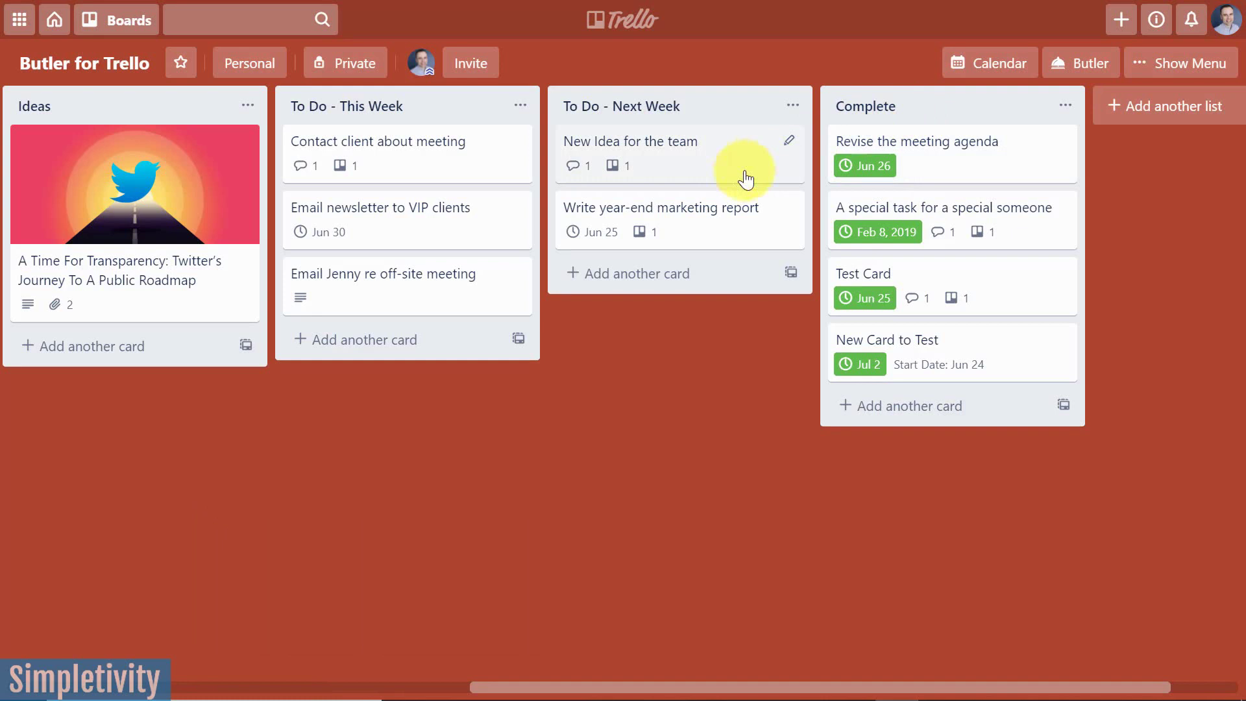
{"action": "left_click_drag", "start_coordinate": [654, 223], "coordinate": [911, 150]}
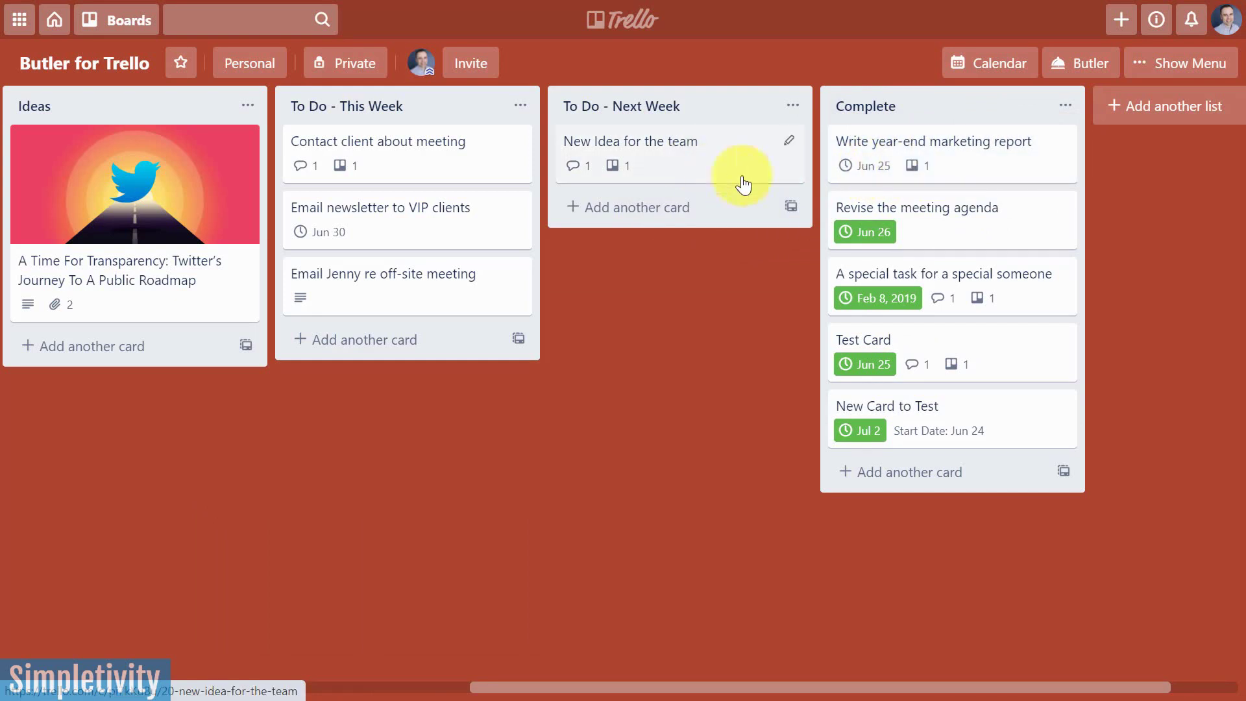
{"action": "left_click", "coordinate": [991, 159]}
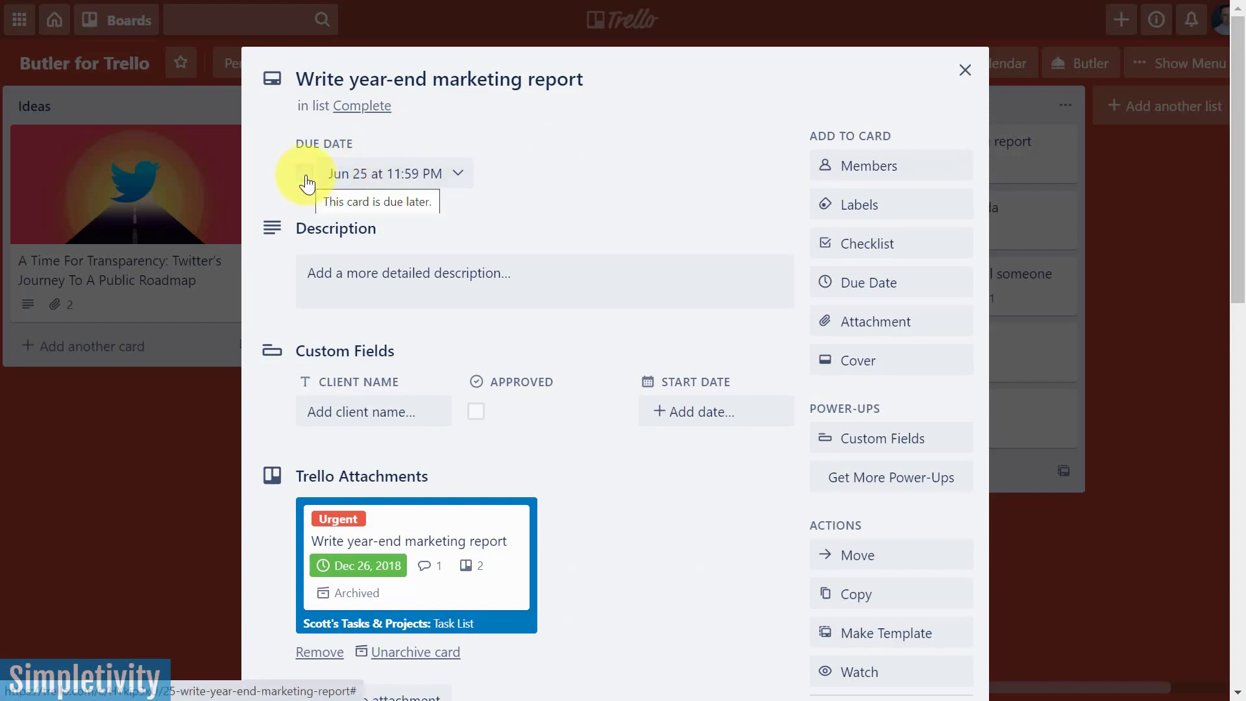
{"action": "left_click", "coordinate": [965, 71]}
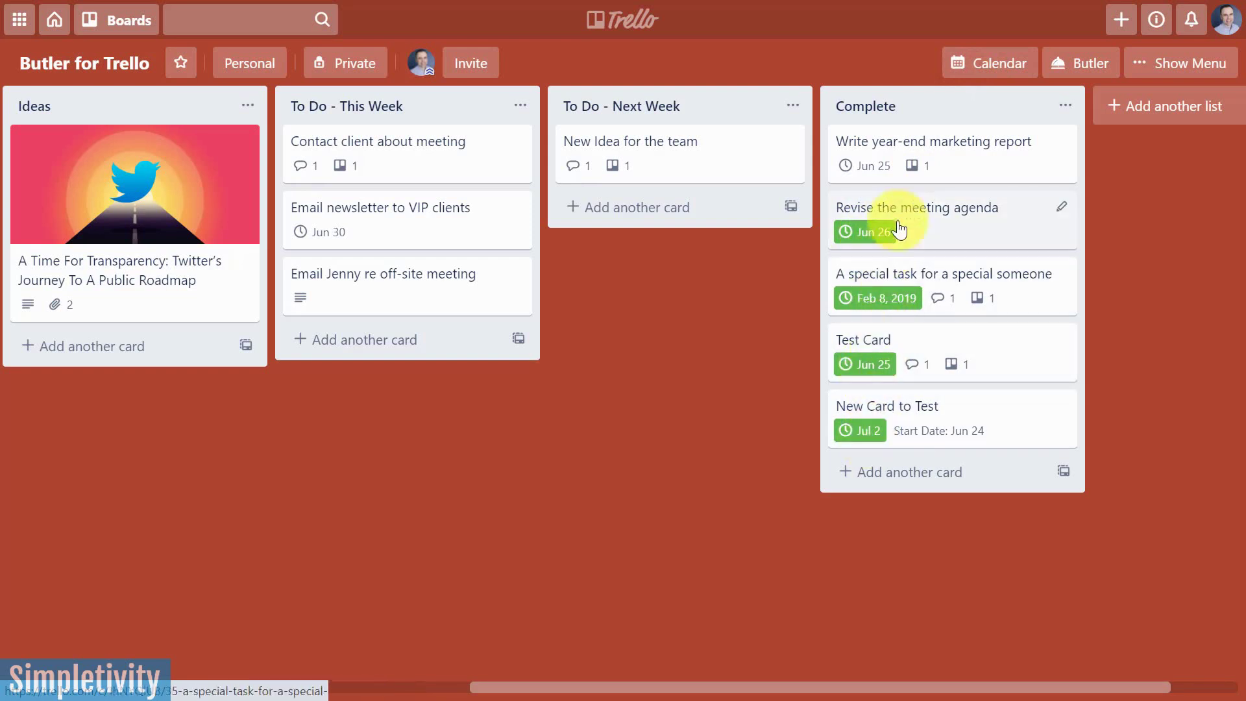
{"action": "left_click_drag", "start_coordinate": [928, 144], "coordinate": [671, 218]}
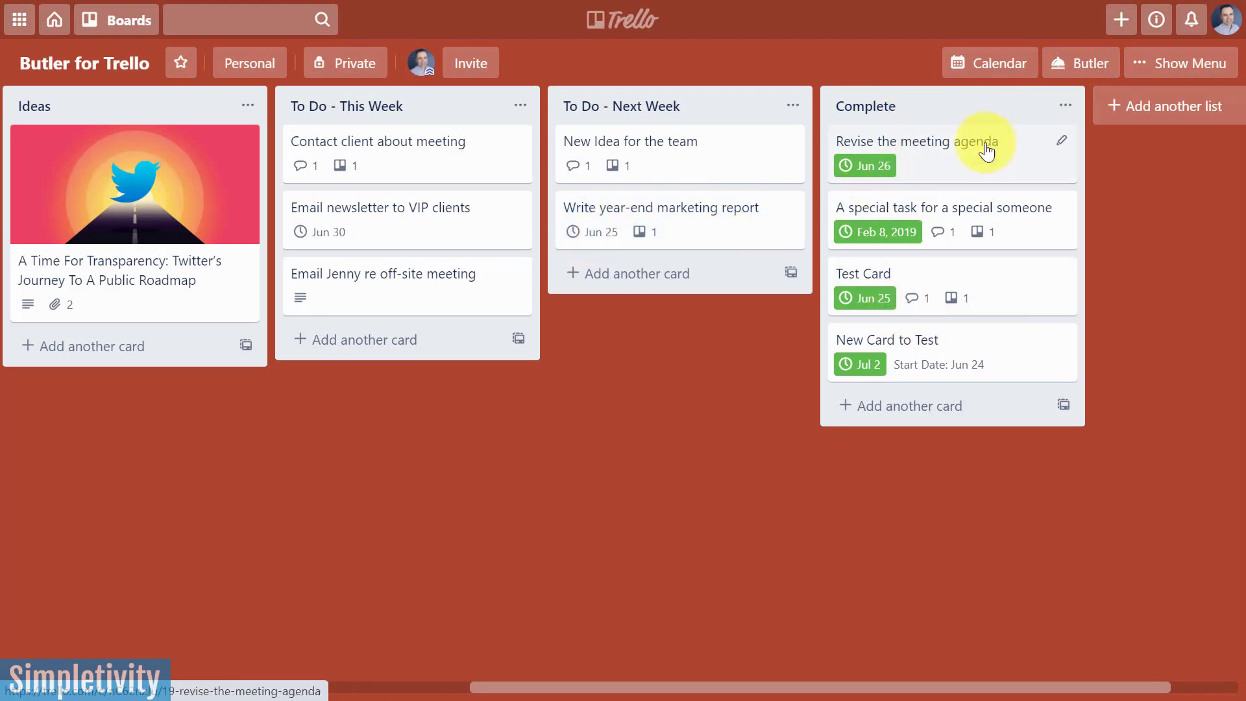
Open Butler's Rules page, create a new rule and bring up its trigger choices.
{"action": "left_click", "coordinate": [1079, 65]}
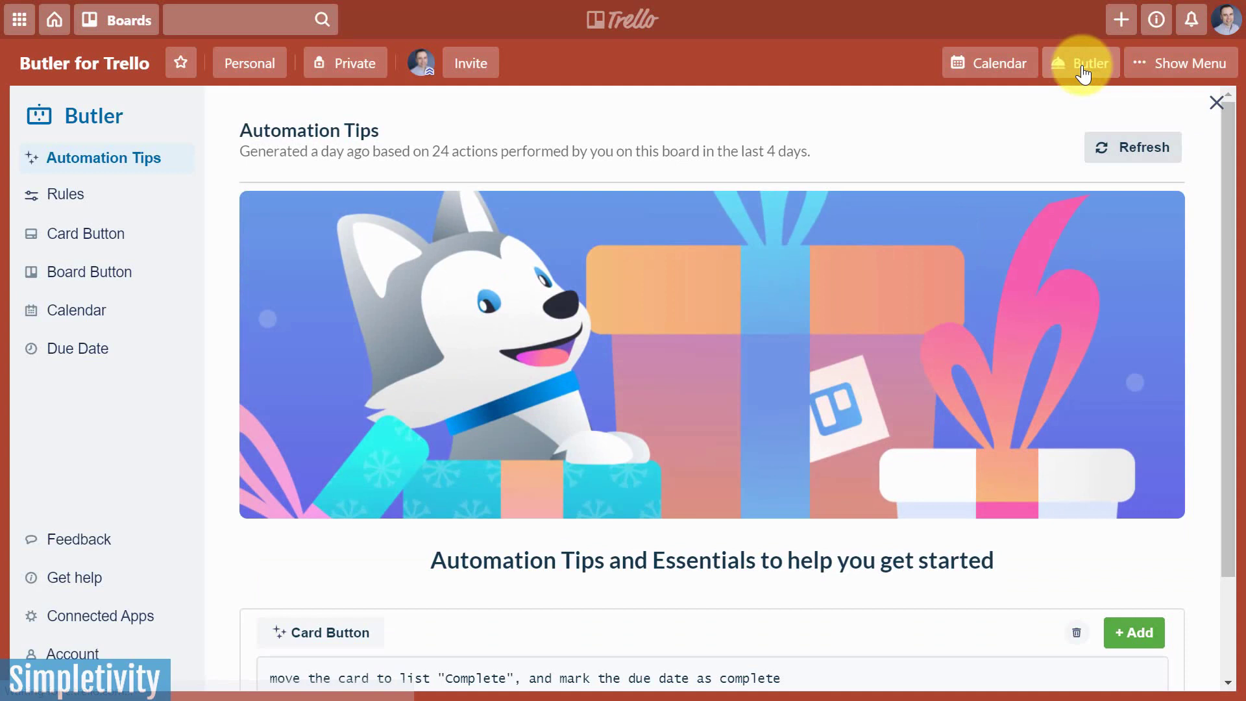
{"action": "left_click", "coordinate": [99, 209]}
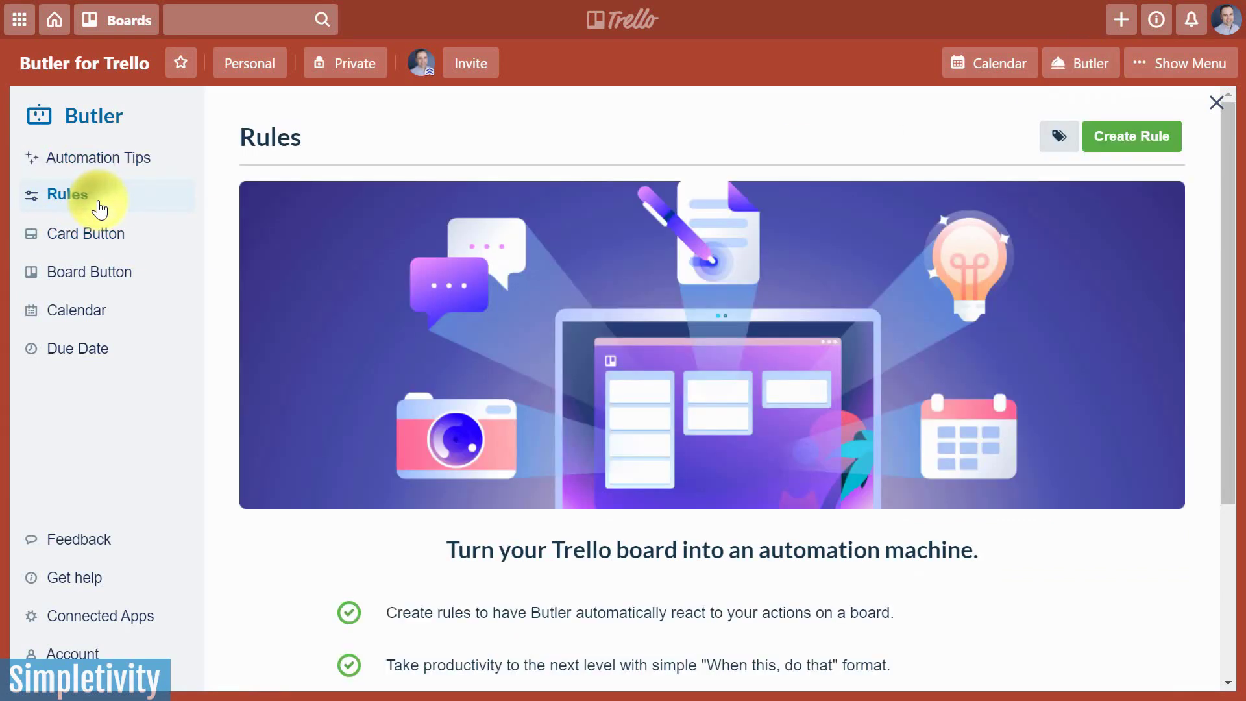
{"action": "left_click", "coordinate": [1119, 146]}
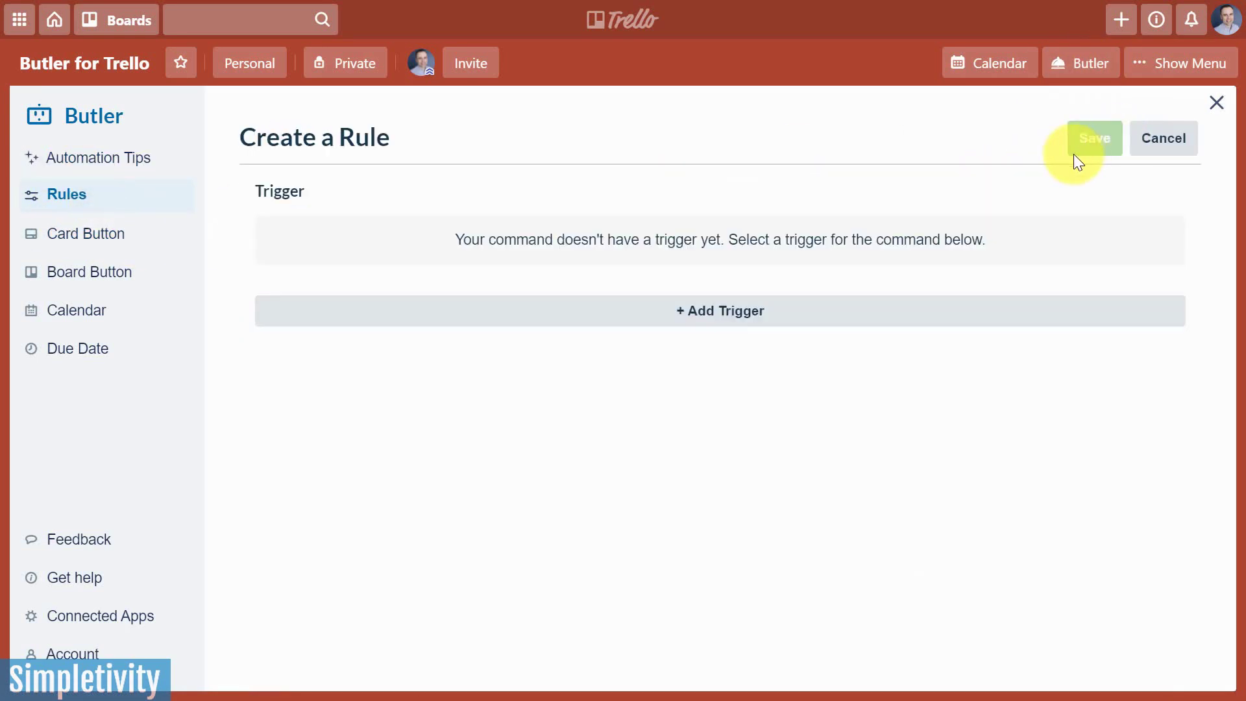
{"action": "left_click", "coordinate": [571, 313]}
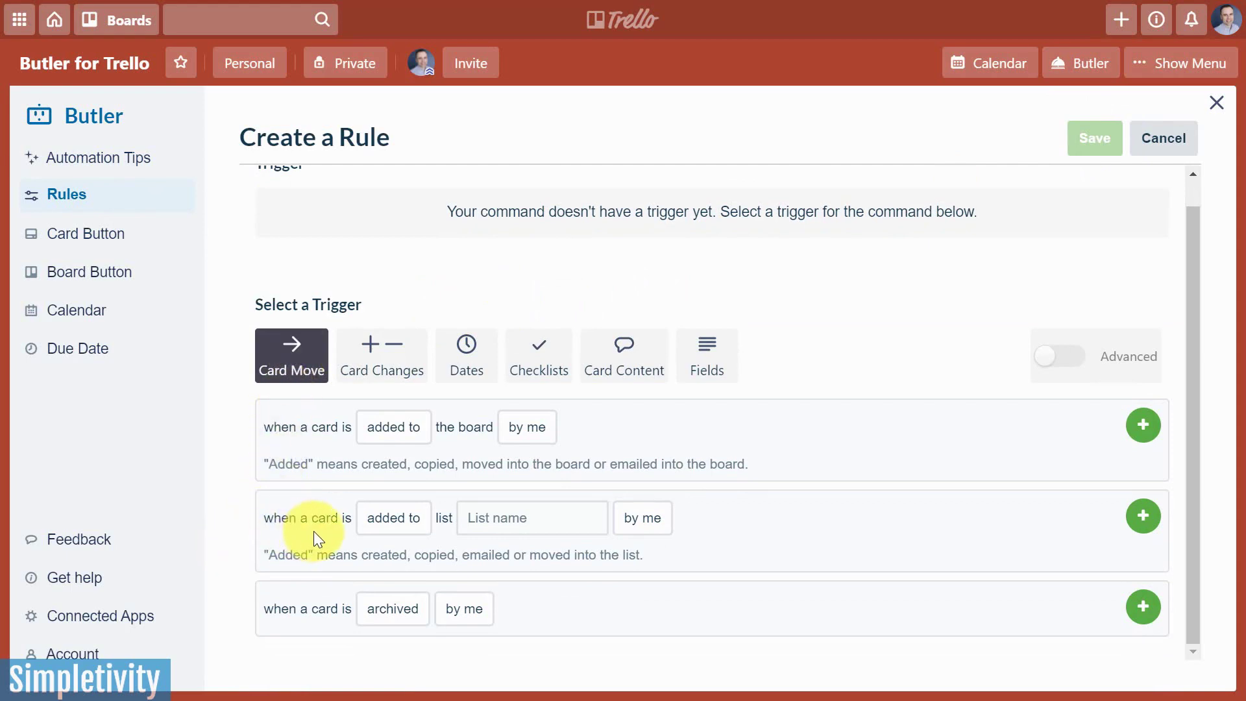
Set the trigger to a card 'moved into' list 'Complete' 'by anyone' and add it.
{"action": "left_click", "coordinate": [389, 519]}
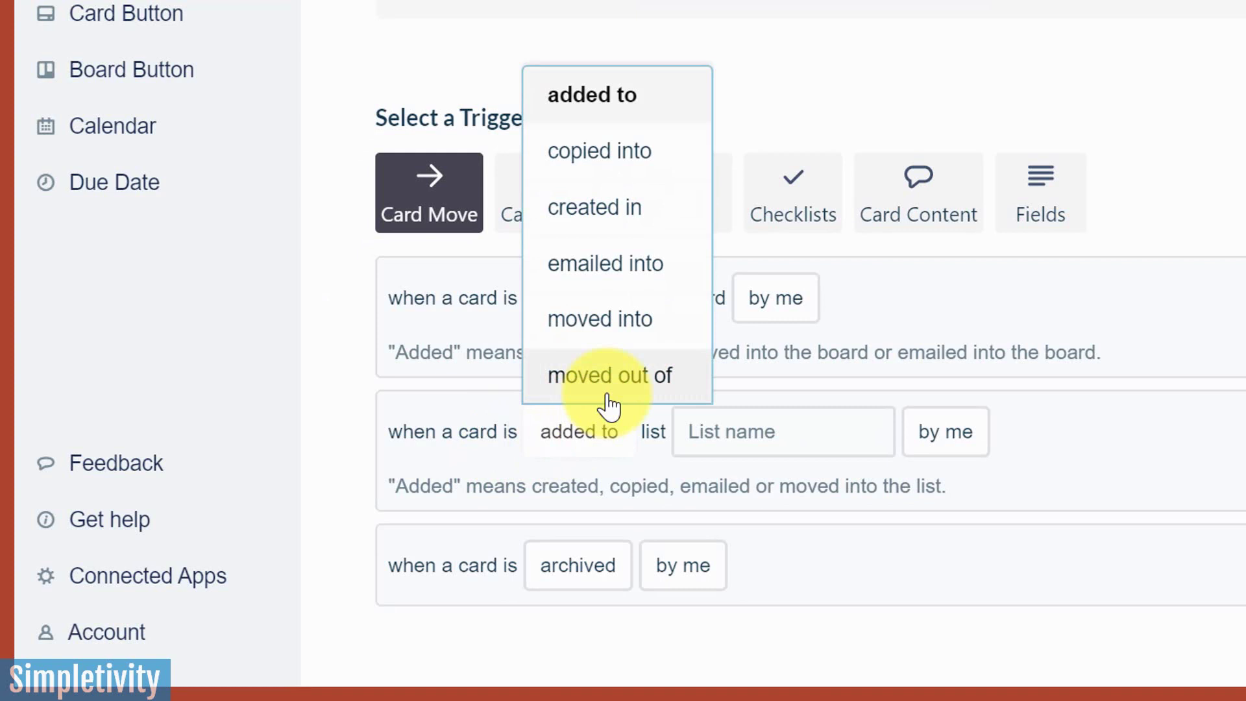
{"action": "left_click", "coordinate": [626, 328]}
{"action": "left_click", "coordinate": [615, 447]}
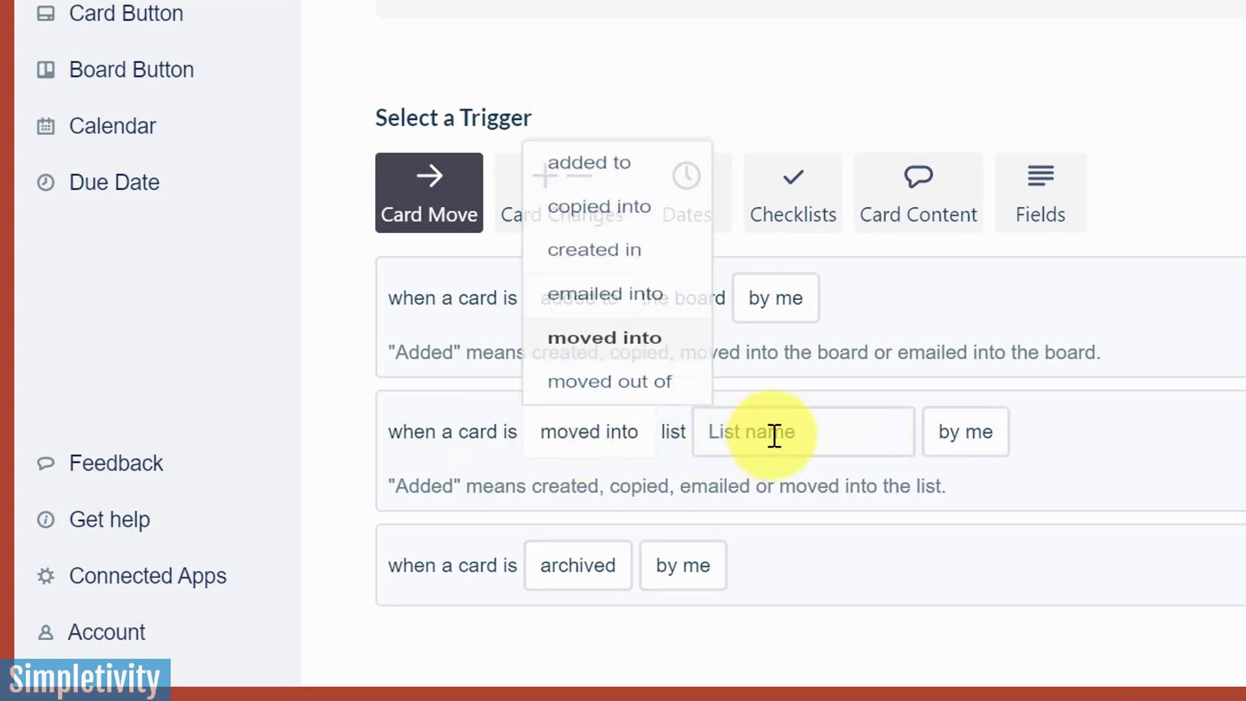
{"action": "left_click", "coordinate": [773, 431]}
{"action": "scroll", "coordinate": [821, 496], "scroll_direction": "down", "scroll_amount": 3}
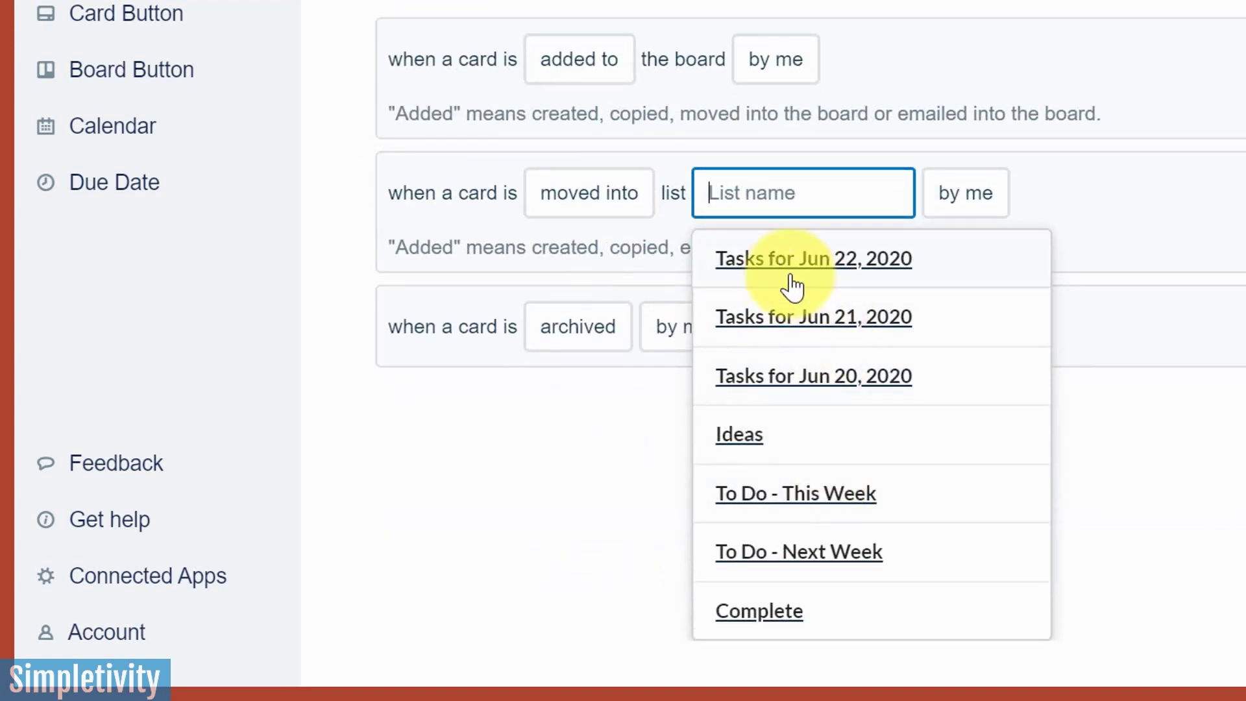
{"action": "left_click", "coordinate": [758, 613]}
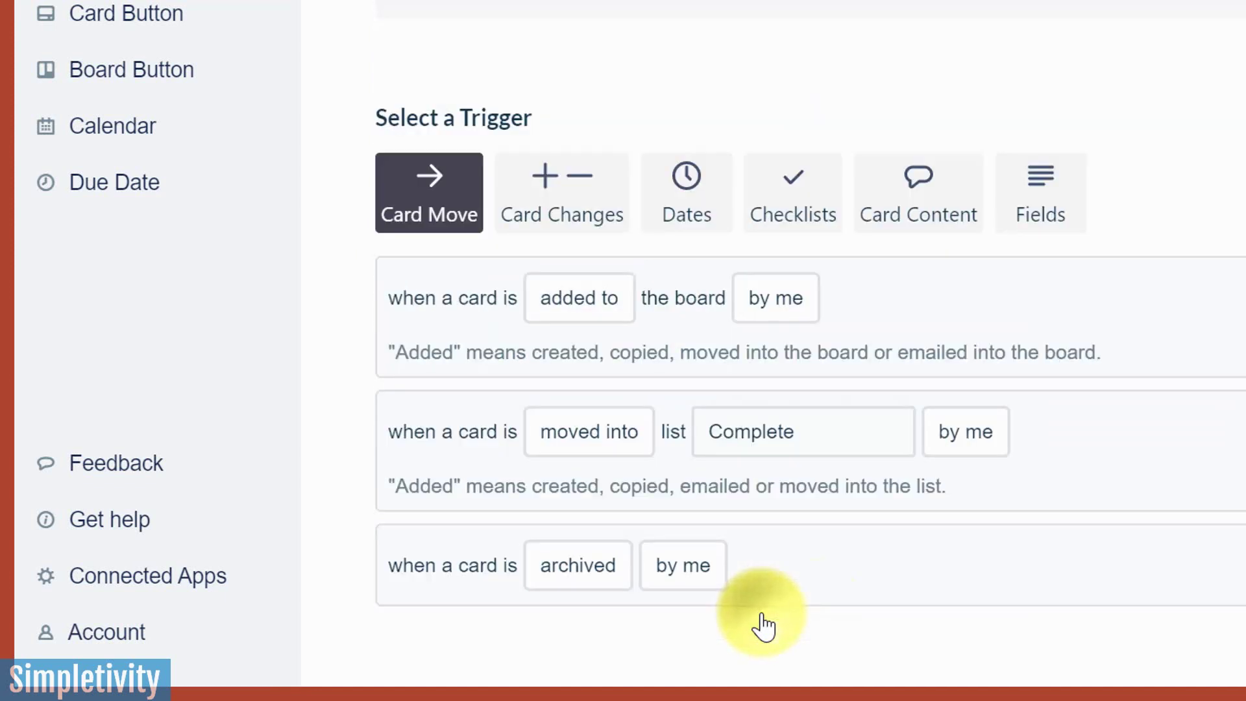
{"action": "left_click", "coordinate": [971, 448]}
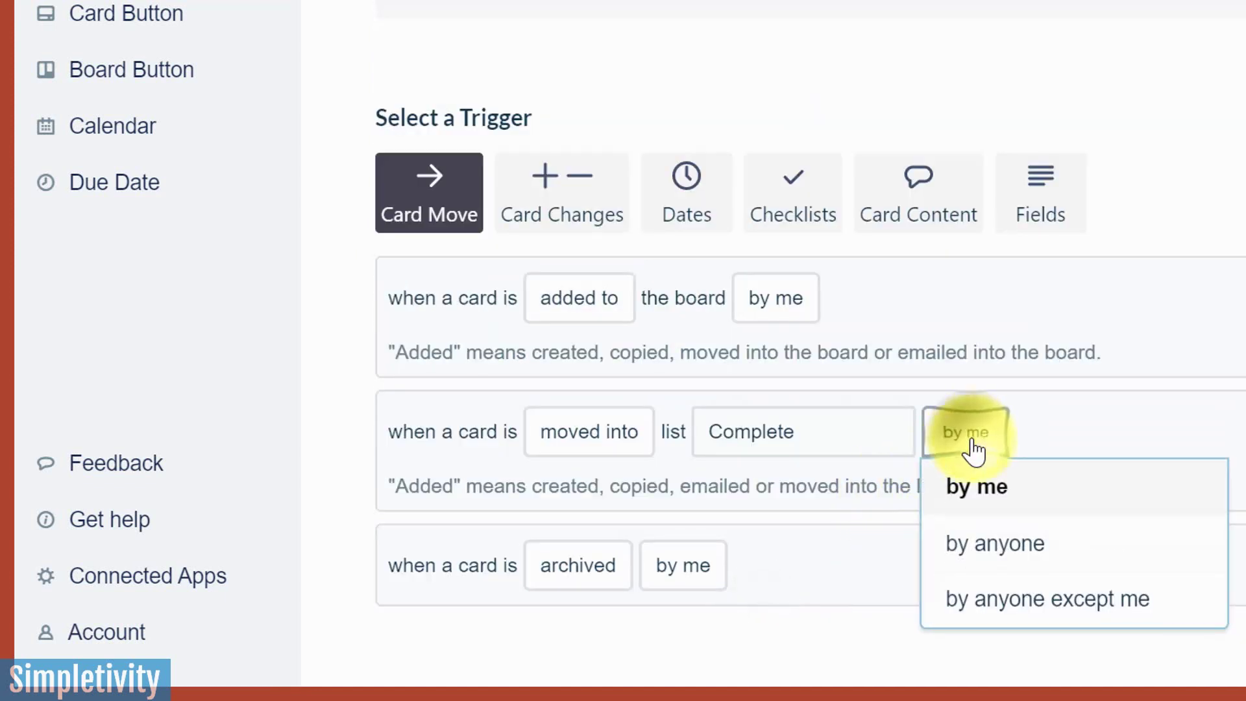
{"action": "left_click", "coordinate": [1010, 543]}
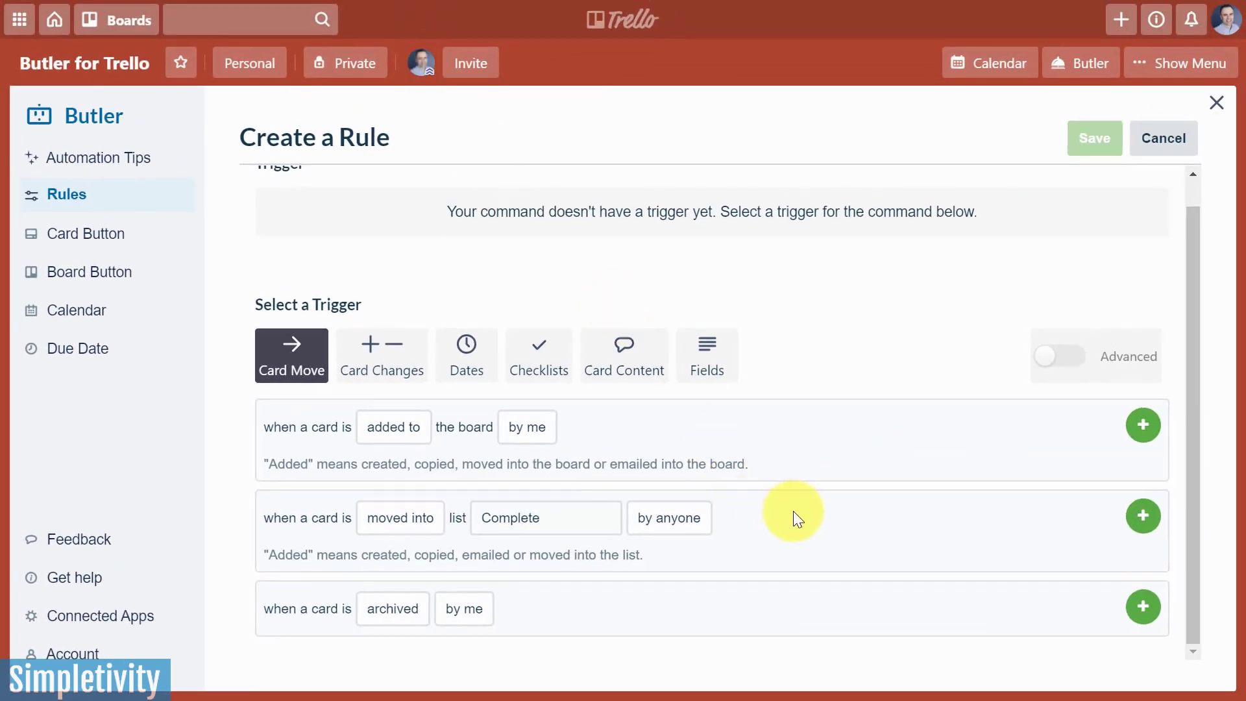
{"action": "left_click", "coordinate": [362, 529]}
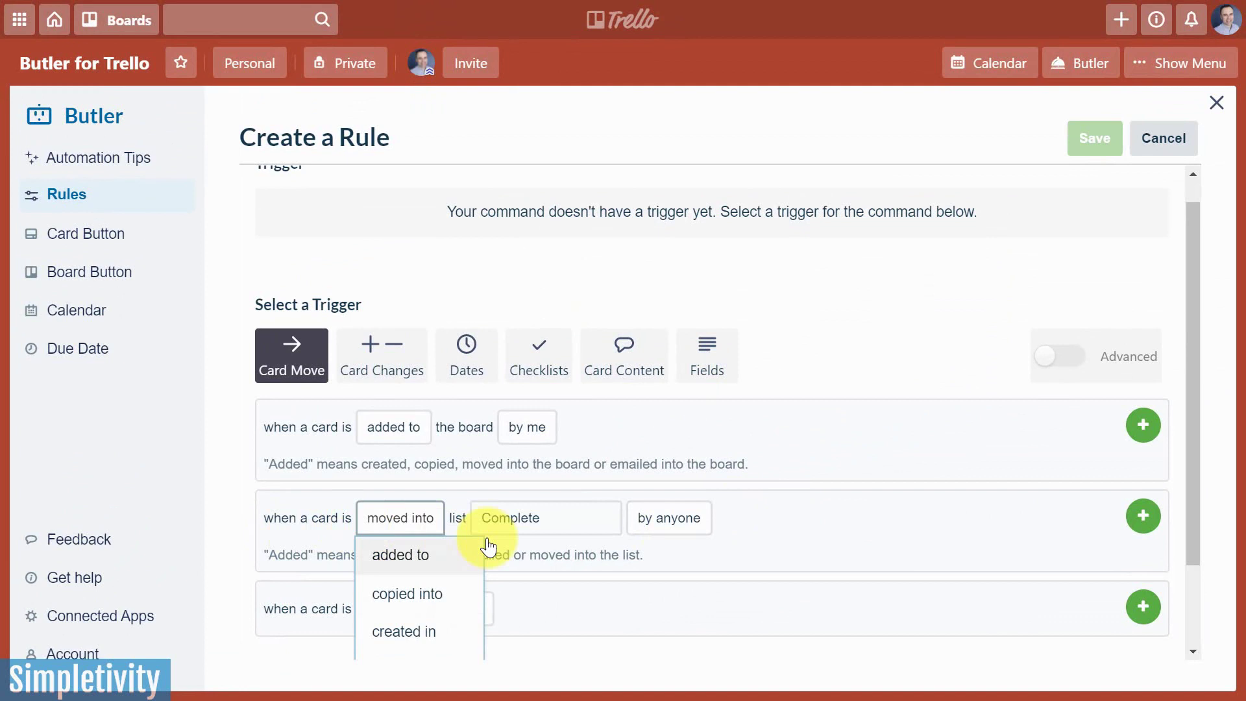
{"action": "left_click", "coordinate": [552, 523]}
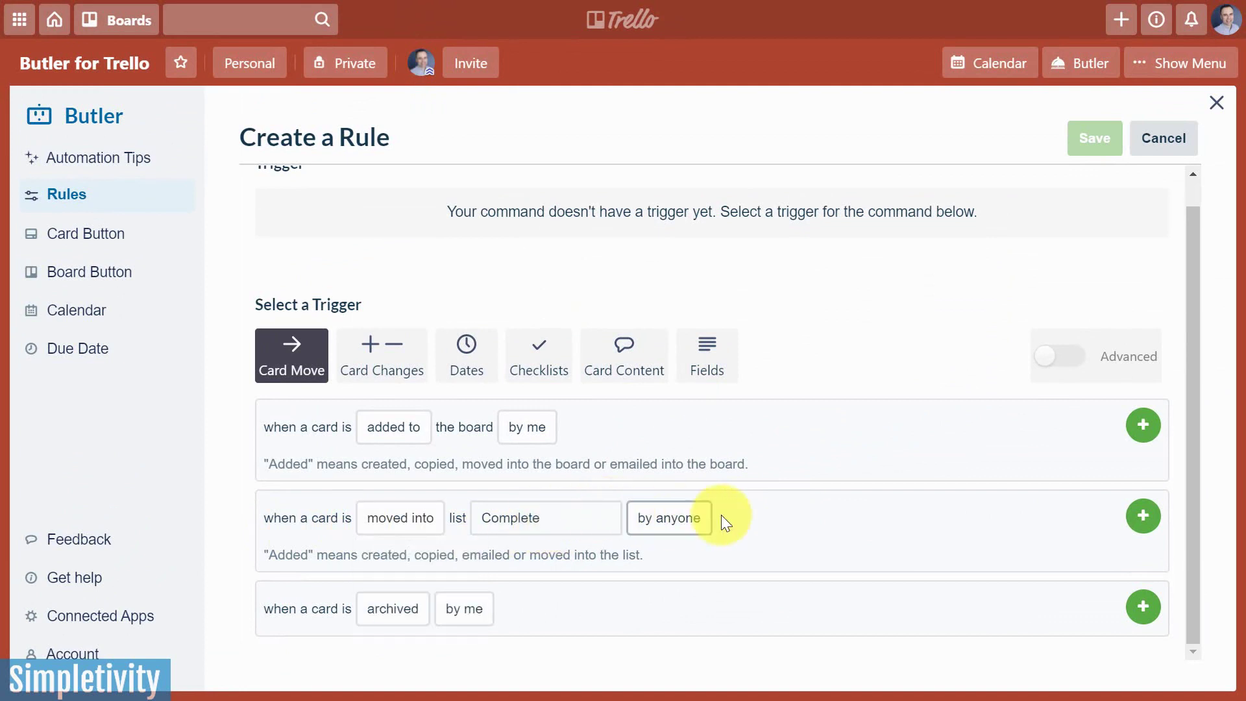
{"action": "left_click", "coordinate": [1144, 519]}
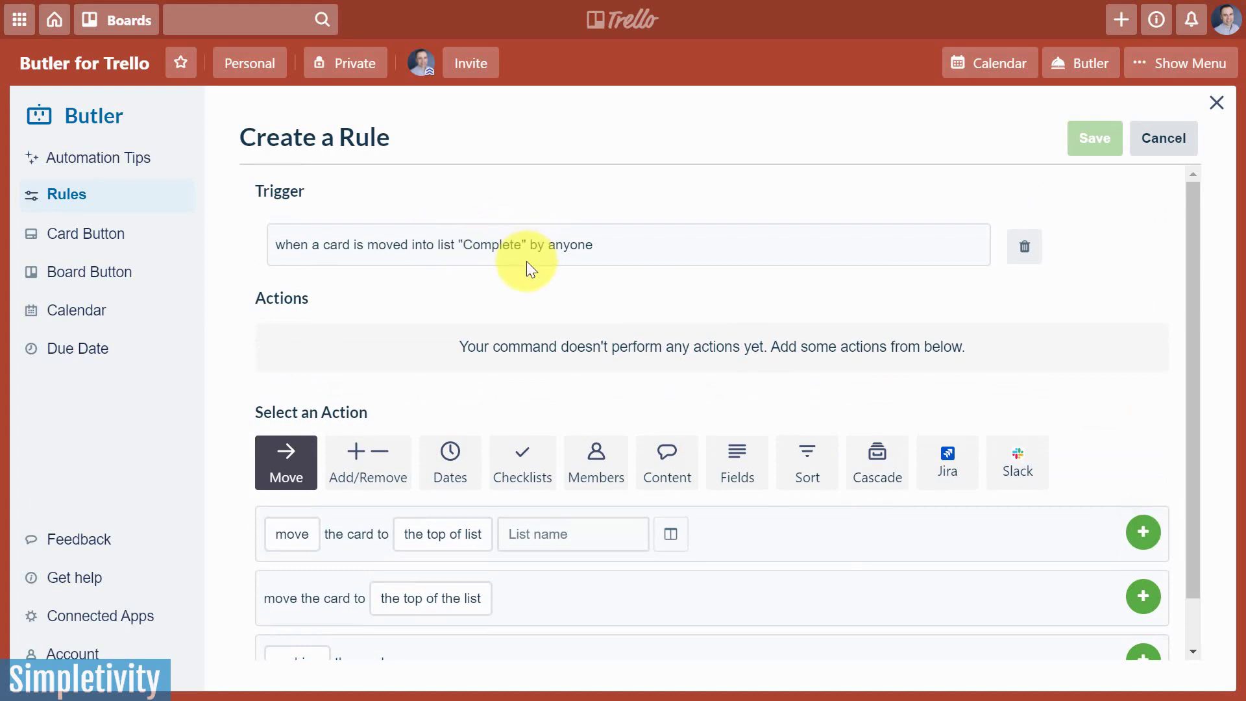
Add the Dates action 'mark the due date as complete' and save the rule.
{"action": "scroll", "coordinate": [553, 267], "scroll_direction": "down", "scroll_amount": 1}
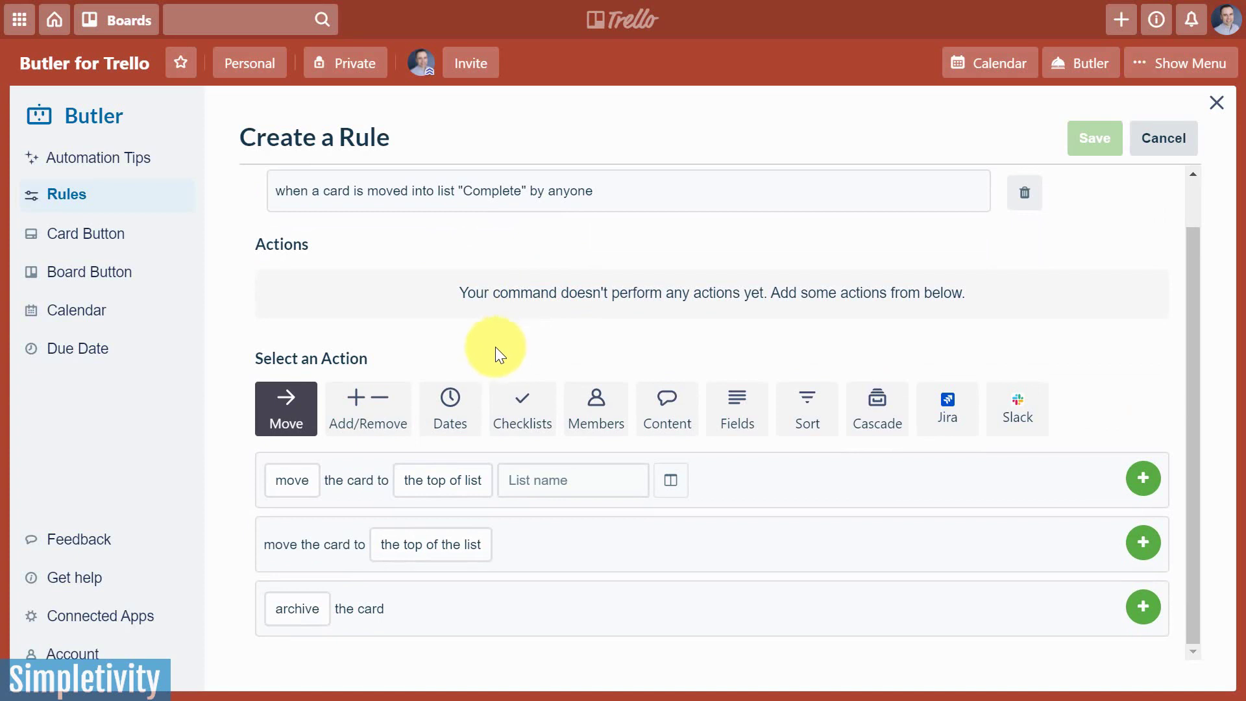
{"action": "left_click", "coordinate": [447, 408]}
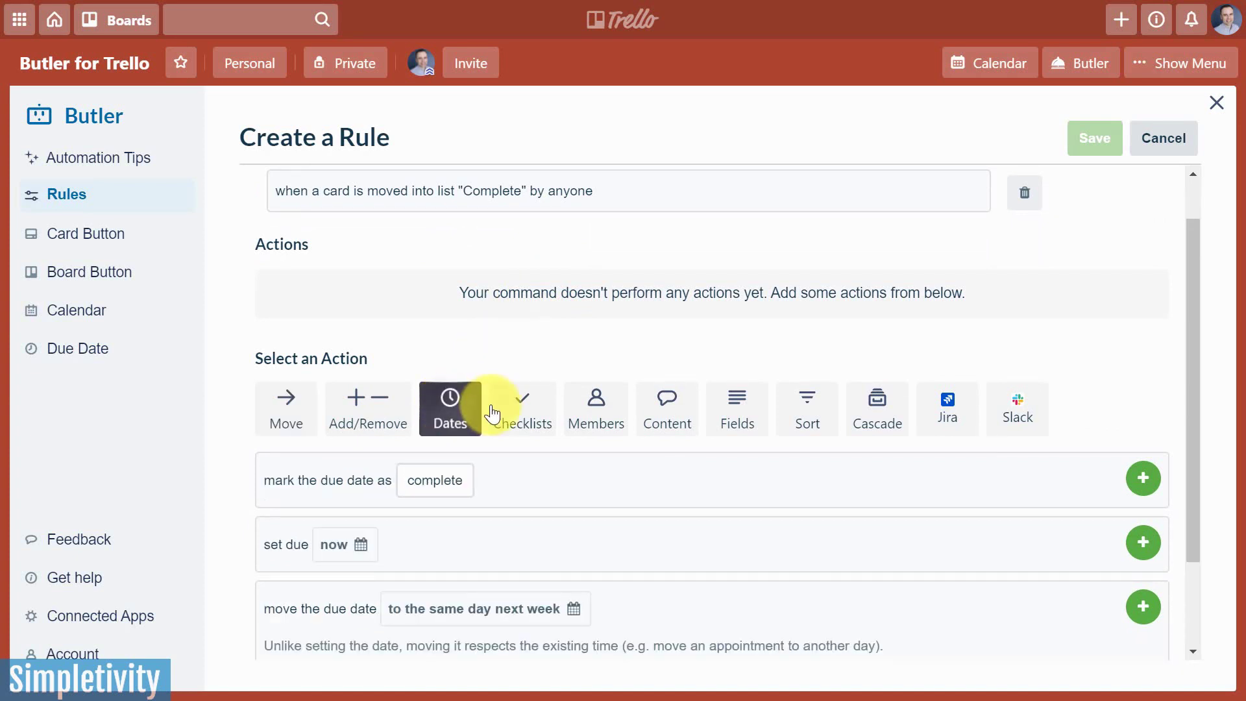
{"action": "scroll", "coordinate": [495, 410], "scroll_direction": "down", "scroll_amount": 2}
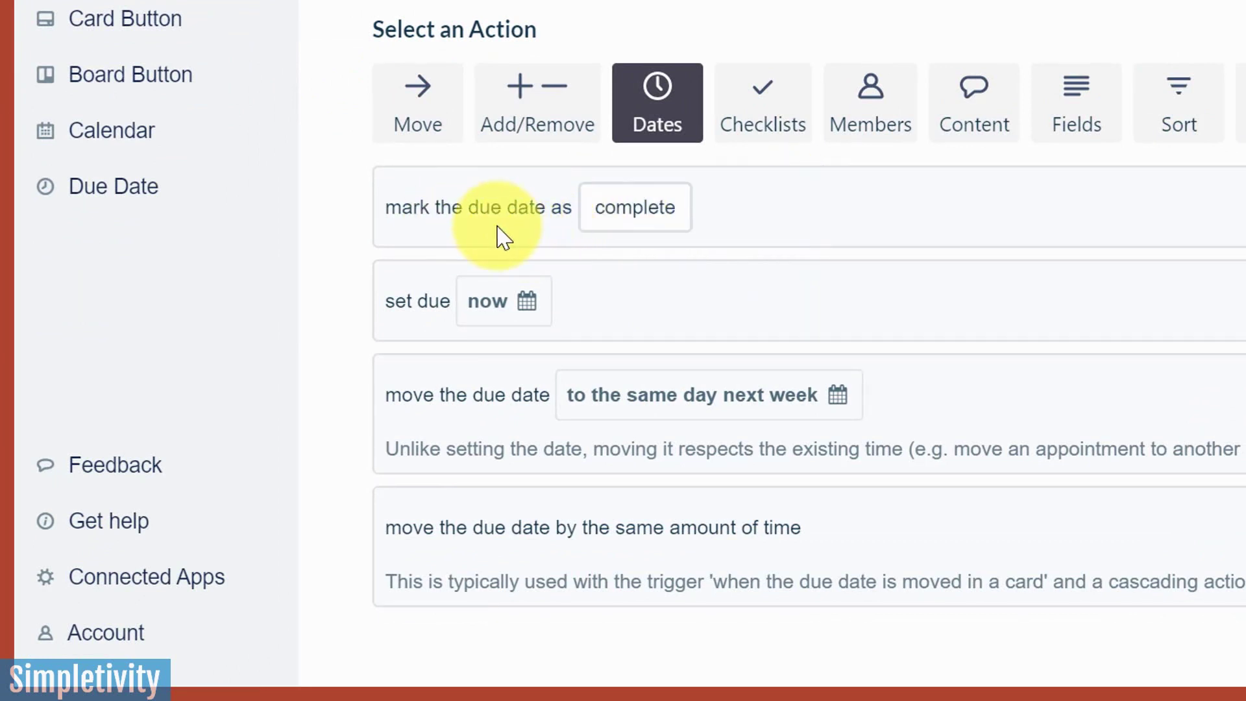
{"action": "left_click", "coordinate": [621, 231]}
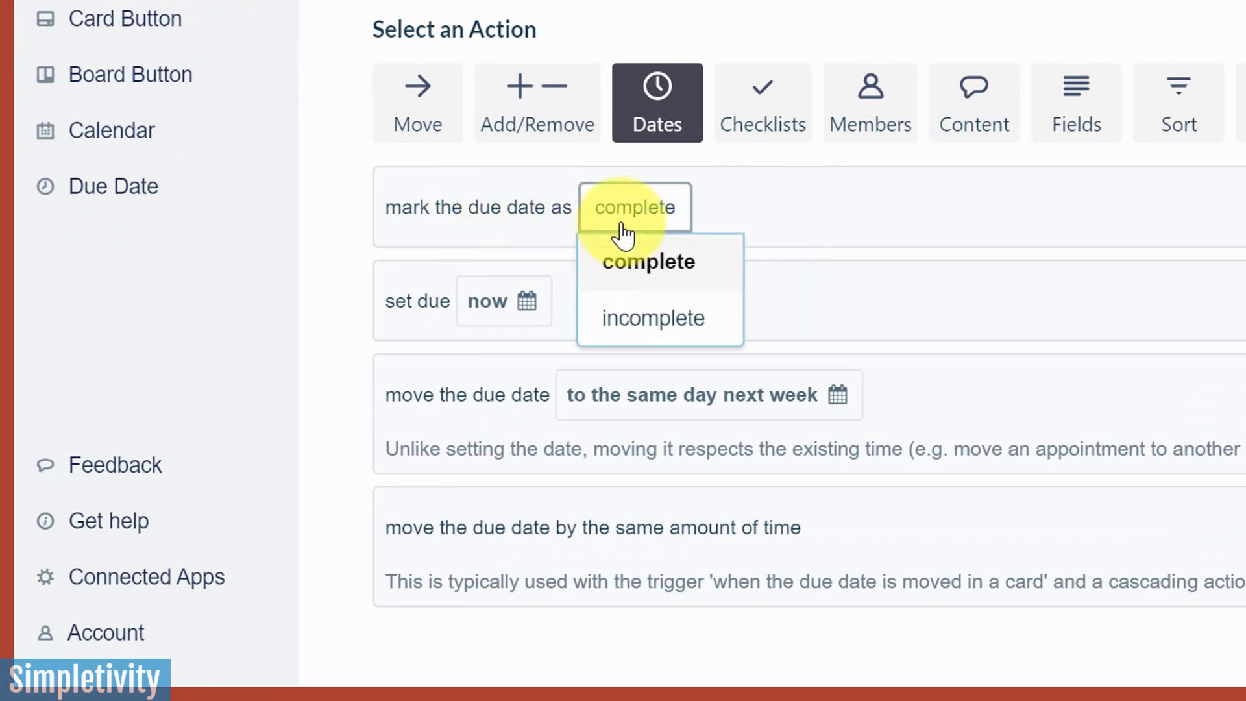
{"action": "left_click", "coordinate": [798, 215]}
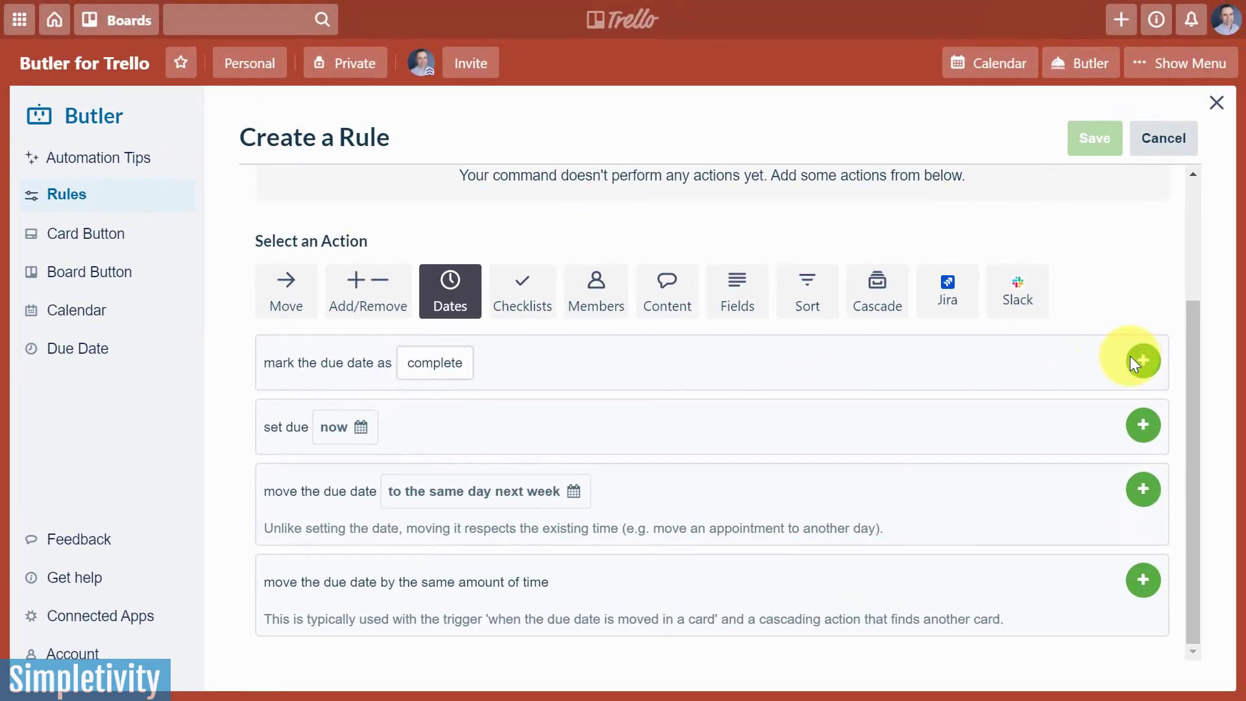
{"action": "left_click", "coordinate": [1143, 361]}
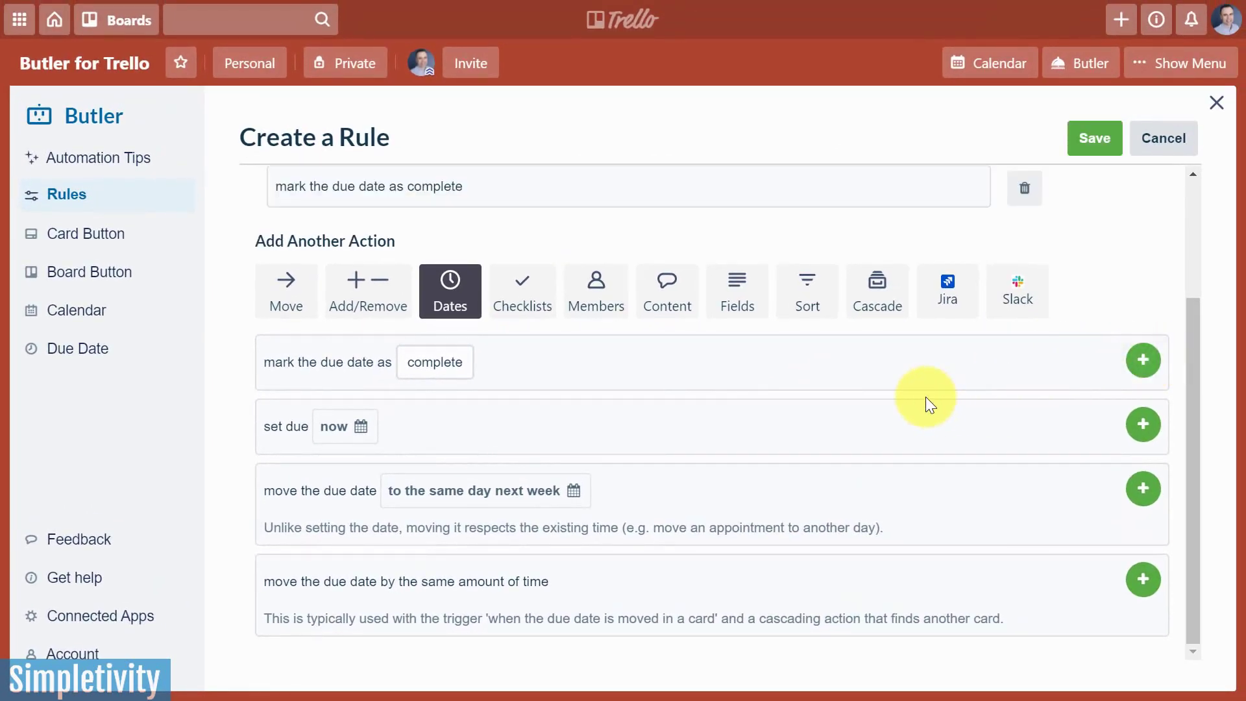
{"action": "scroll", "coordinate": [925, 396], "scroll_direction": "up", "scroll_amount": 3}
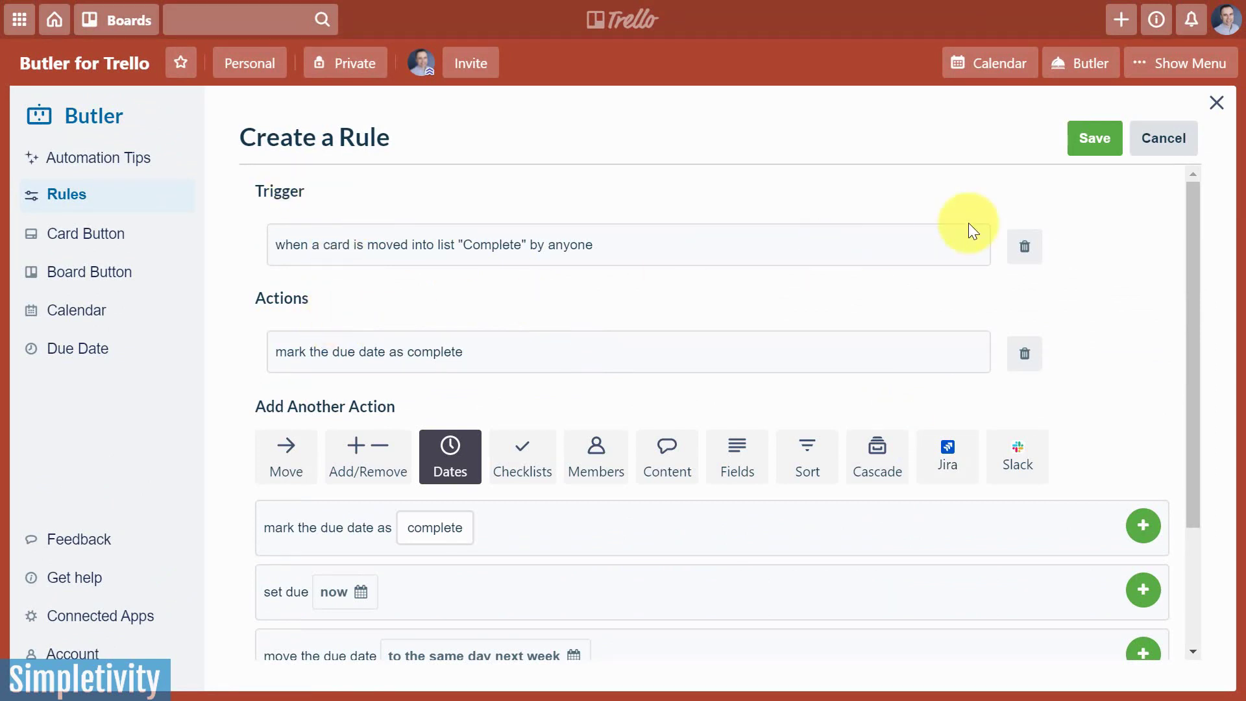
{"action": "left_click", "coordinate": [1097, 138]}
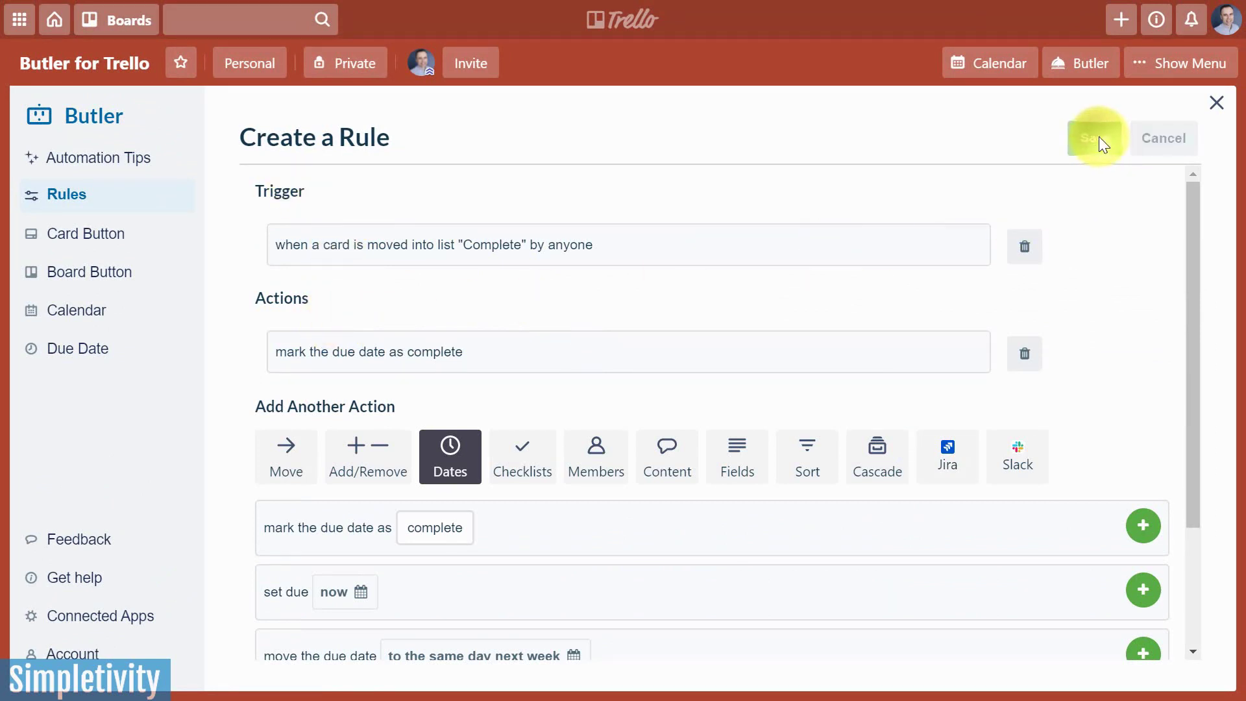
Close Butler and drag 'Write year-end marketing report' to the top of Complete, auto-completing its due date.
{"action": "left_click", "coordinate": [1217, 104]}
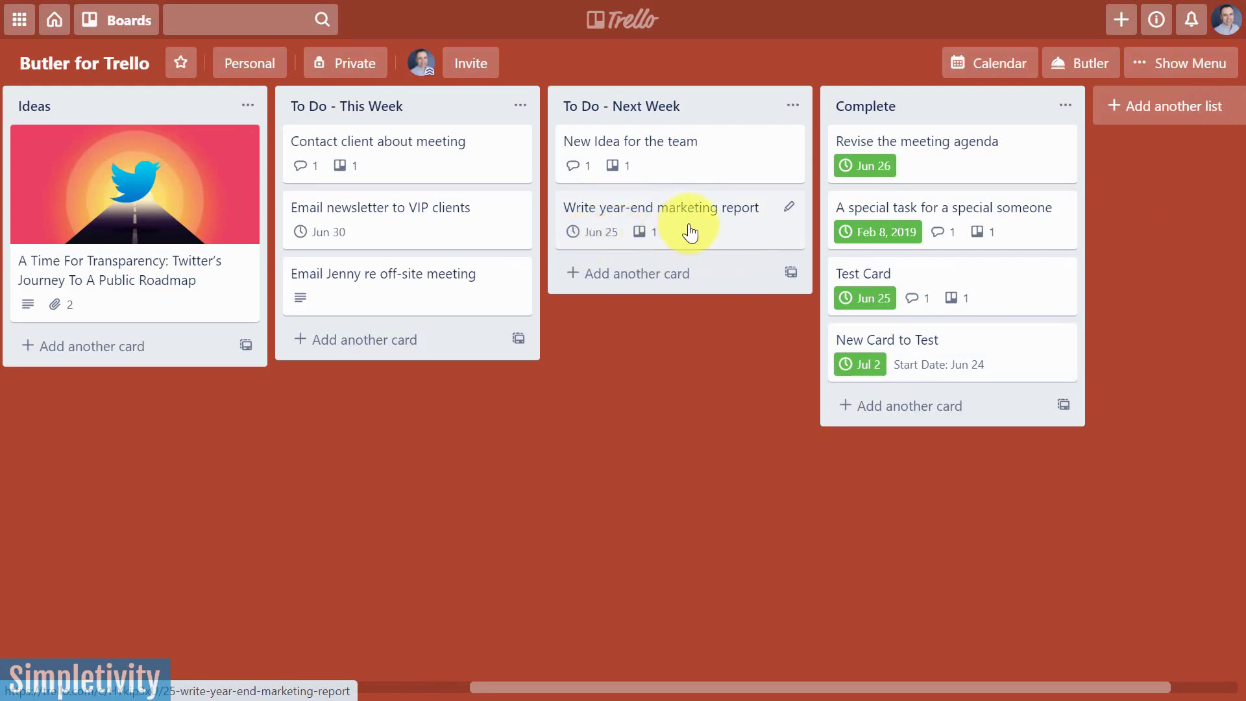
{"action": "left_click_drag", "start_coordinate": [690, 227], "coordinate": [970, 155]}
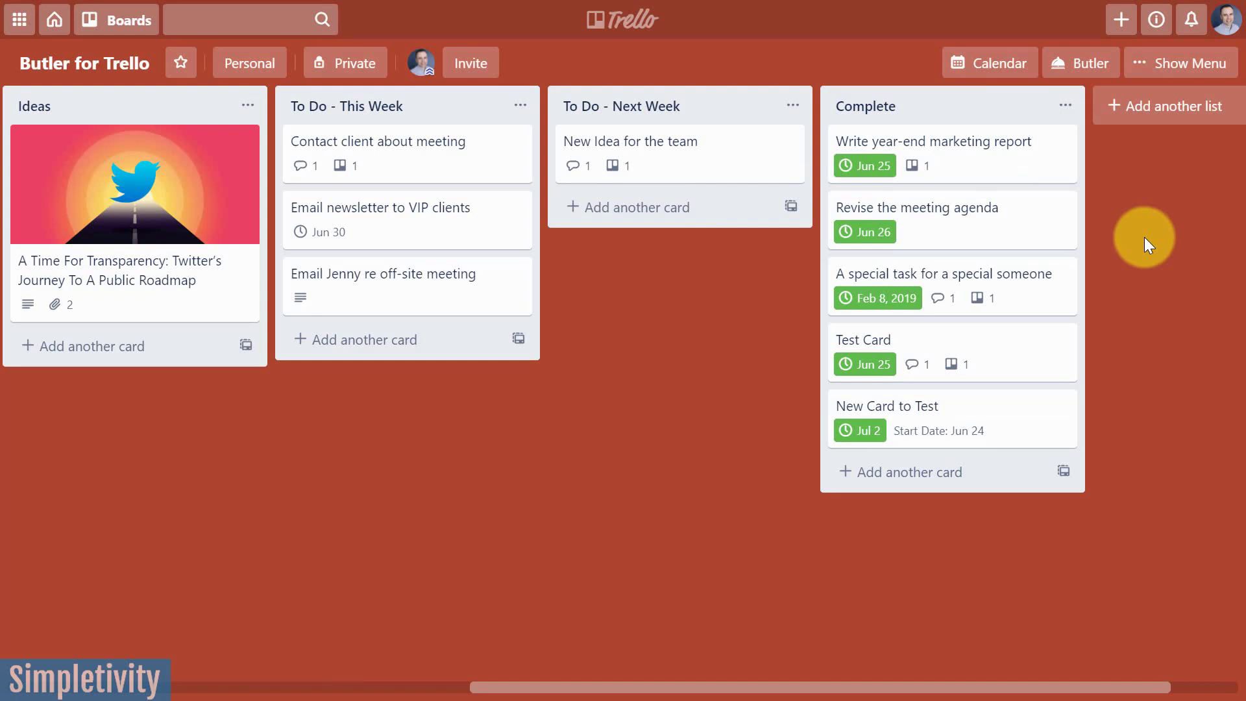
{"action": "mouse_move", "coordinate": [871, 179]}
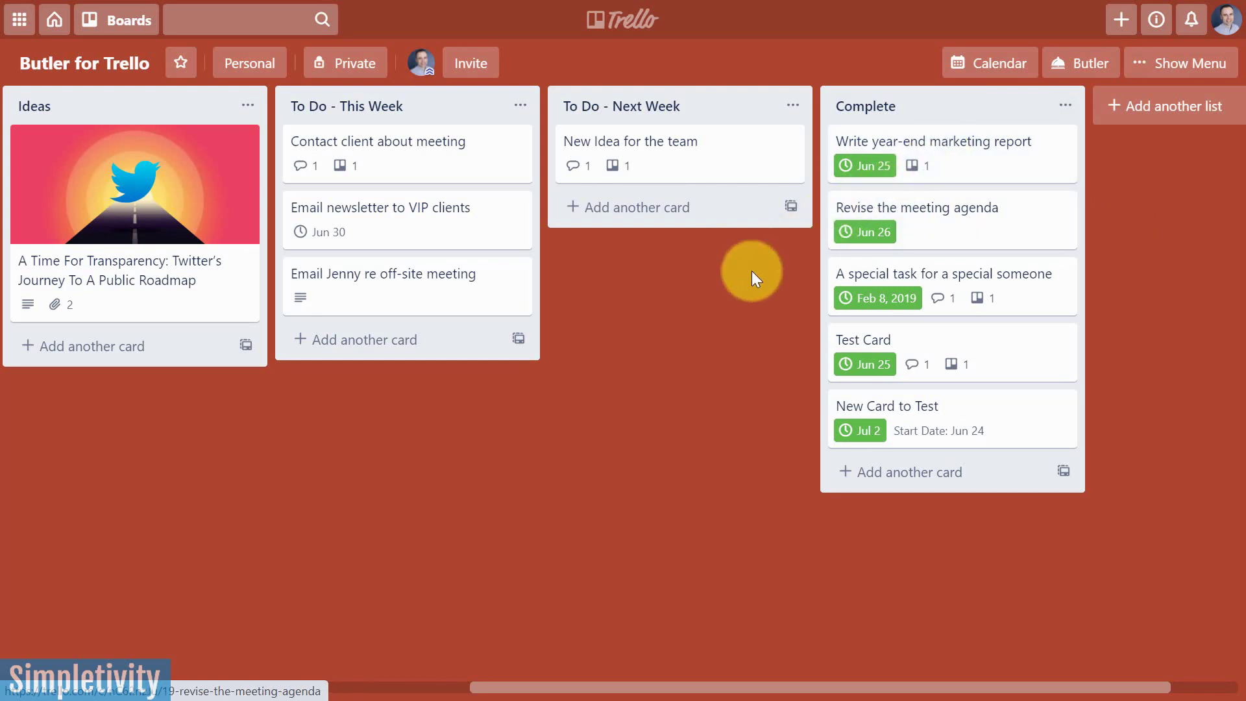
{"action": "left_click", "coordinate": [371, 236]}
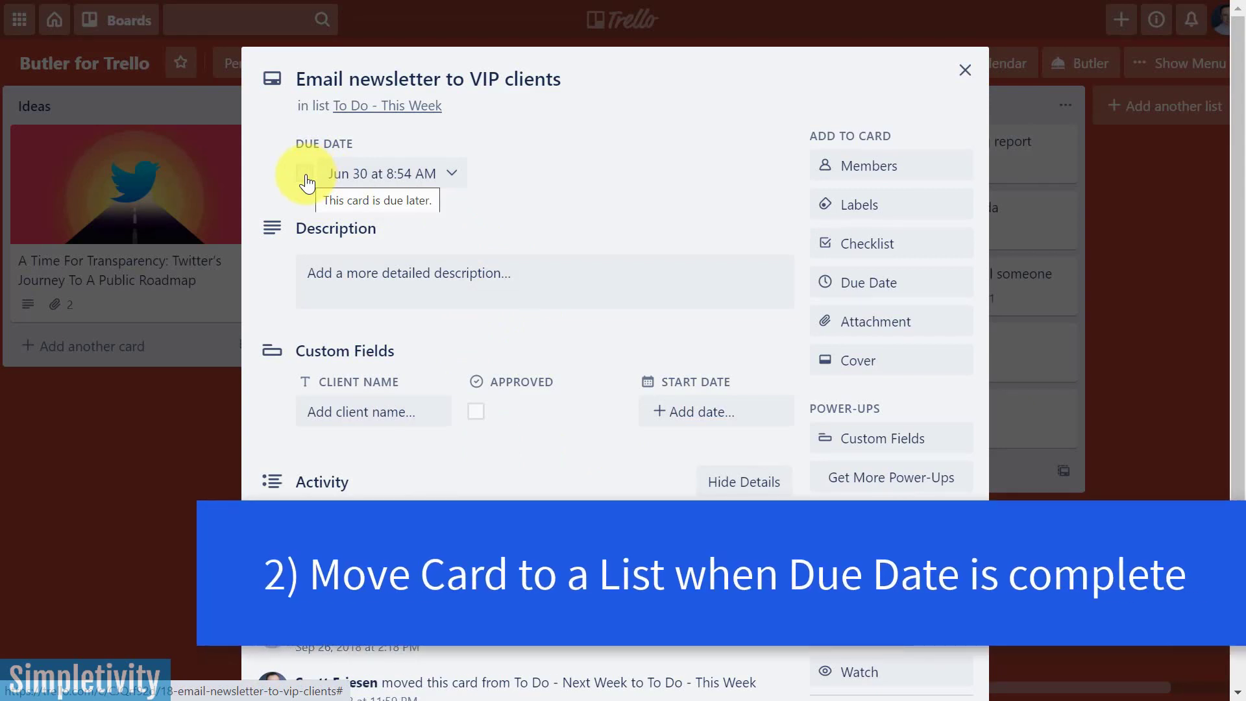
{"action": "left_click", "coordinate": [965, 68]}
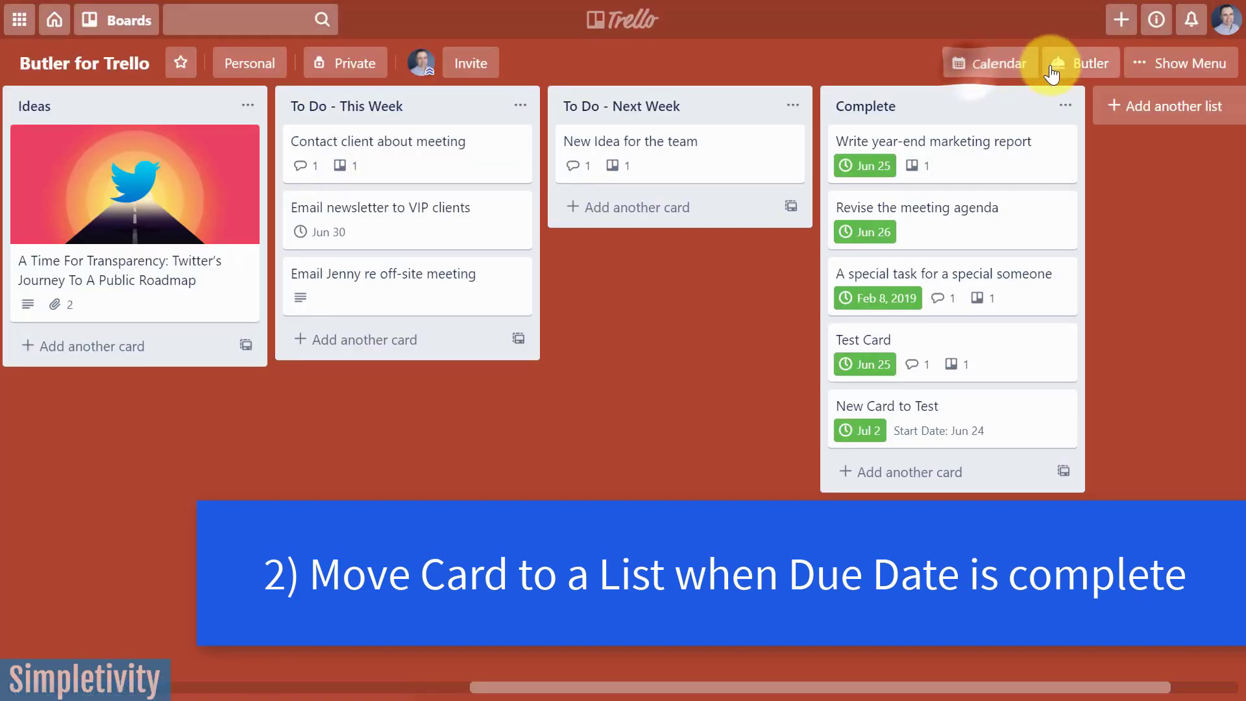
Open Butler's Rules page and start a second rule, showing the trigger choices.
{"action": "left_click", "coordinate": [1050, 65]}
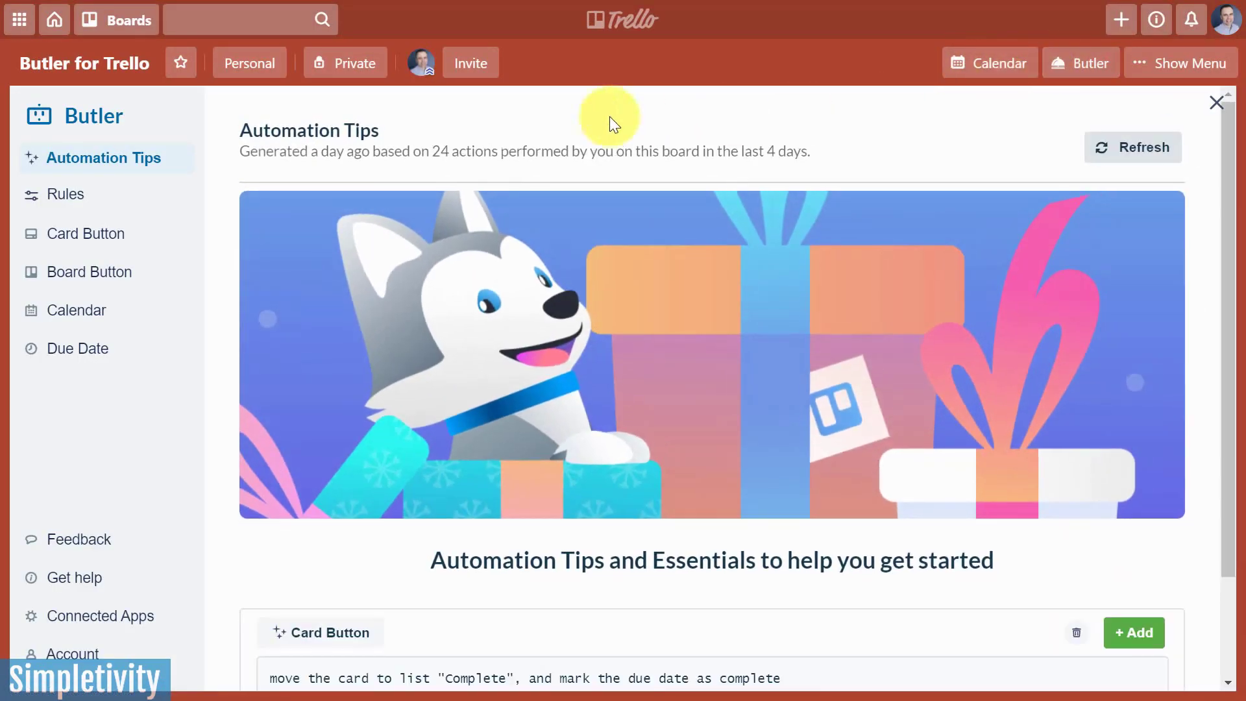
{"action": "left_click", "coordinate": [72, 201]}
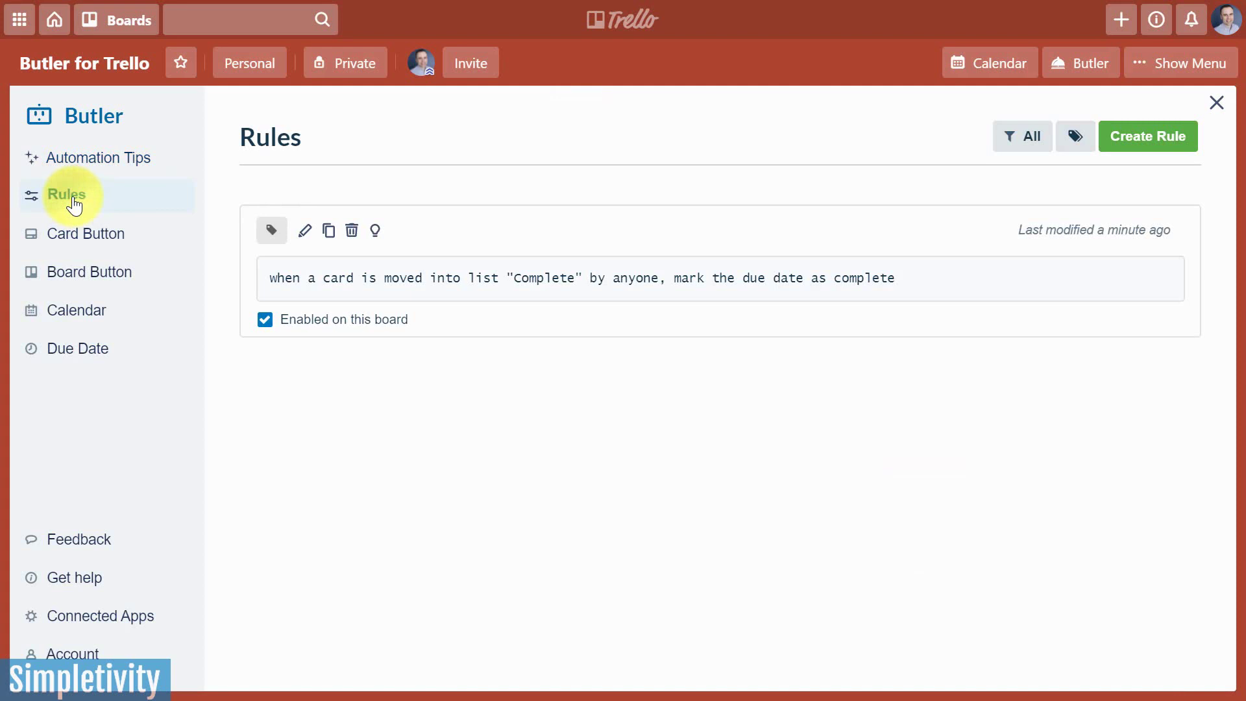
{"action": "left_click", "coordinate": [1147, 138]}
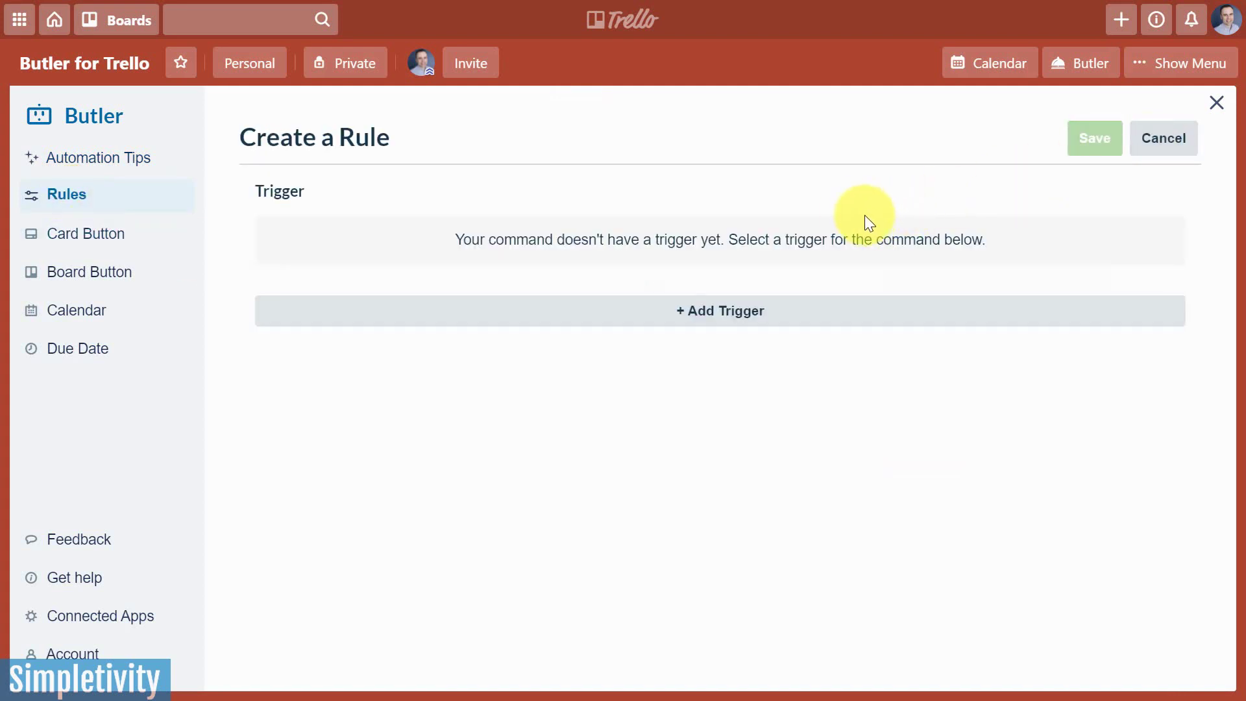
{"action": "left_click", "coordinate": [509, 312]}
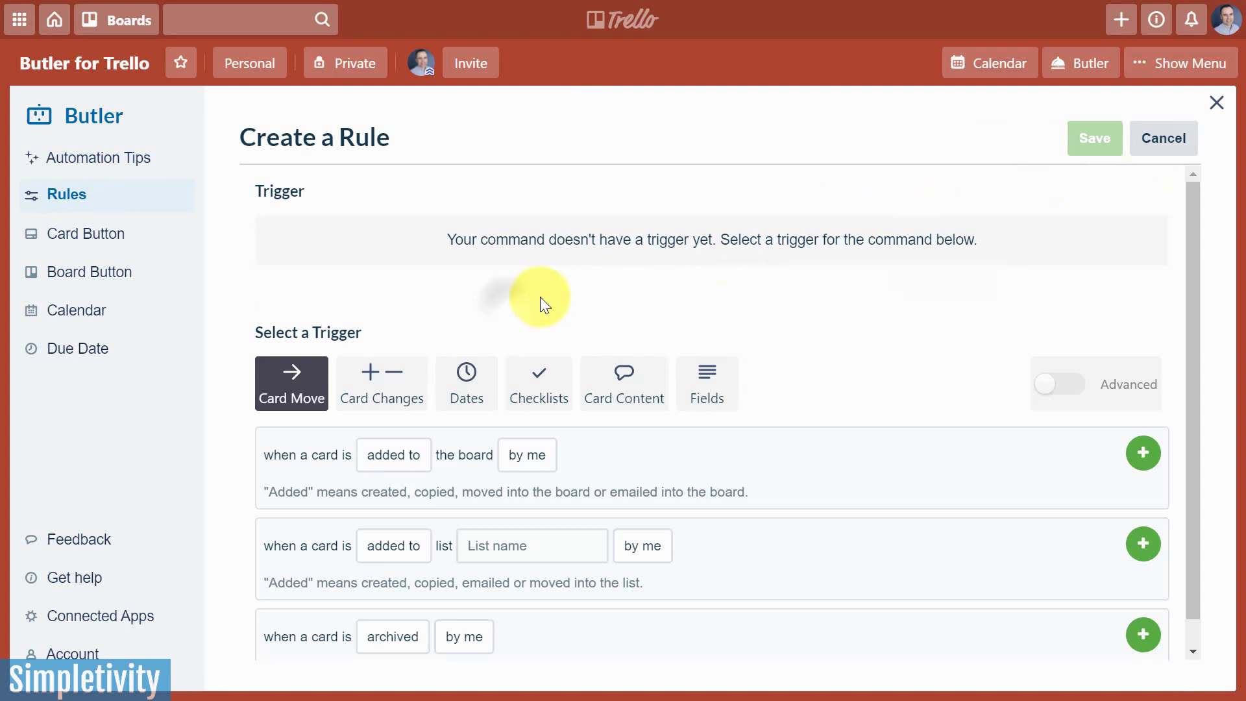
Add a Dates trigger for a due date marked complete 'by anyone'.
{"action": "scroll", "coordinate": [542, 295], "scroll_direction": "down", "scroll_amount": 1}
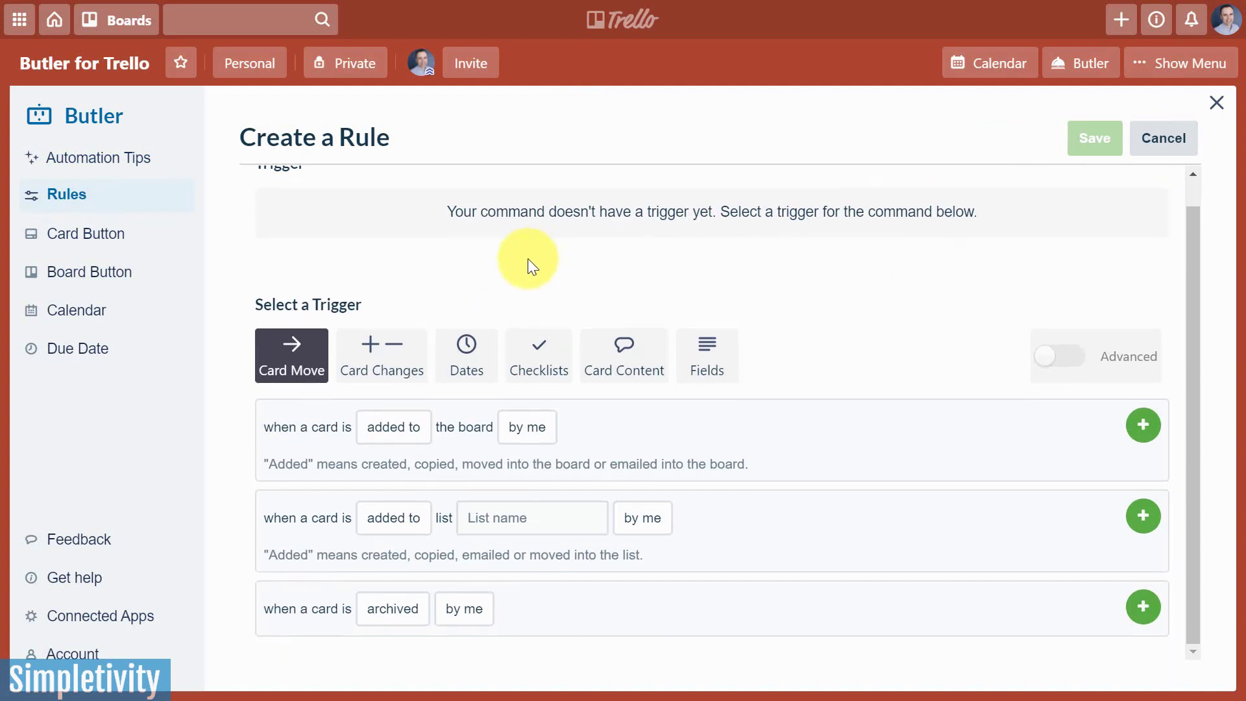
{"action": "left_click", "coordinate": [465, 365]}
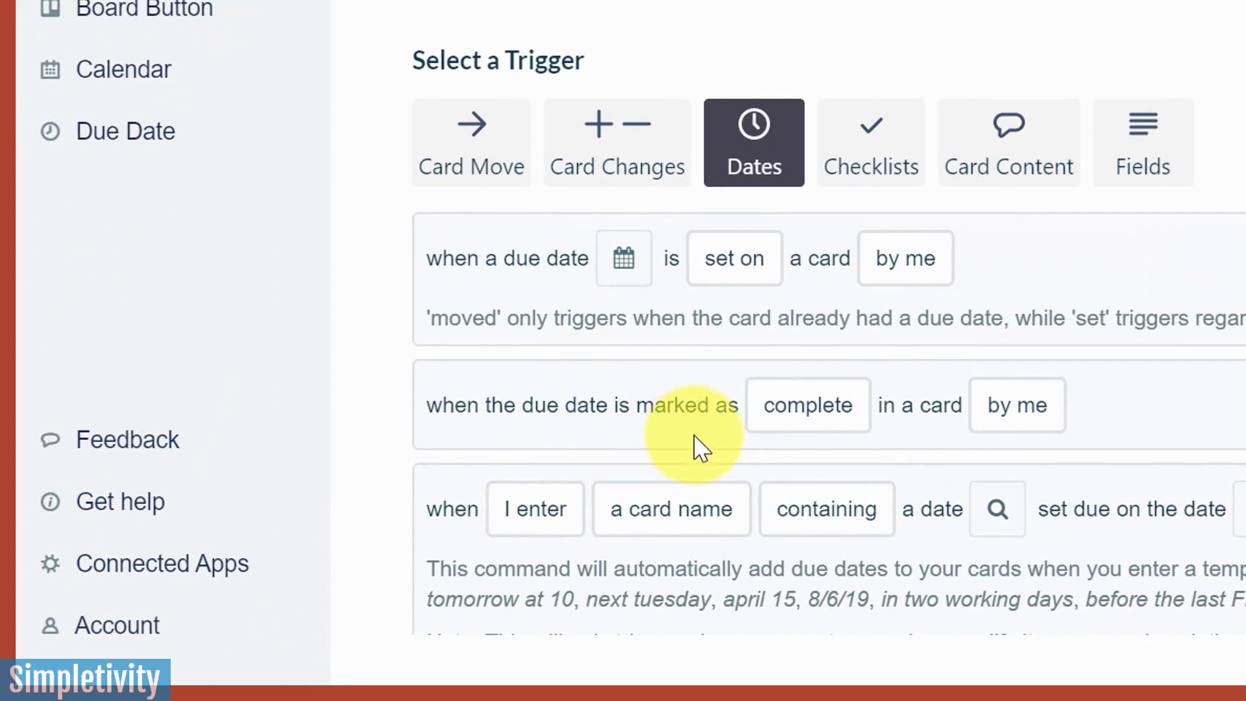
{"action": "left_click", "coordinate": [1020, 422]}
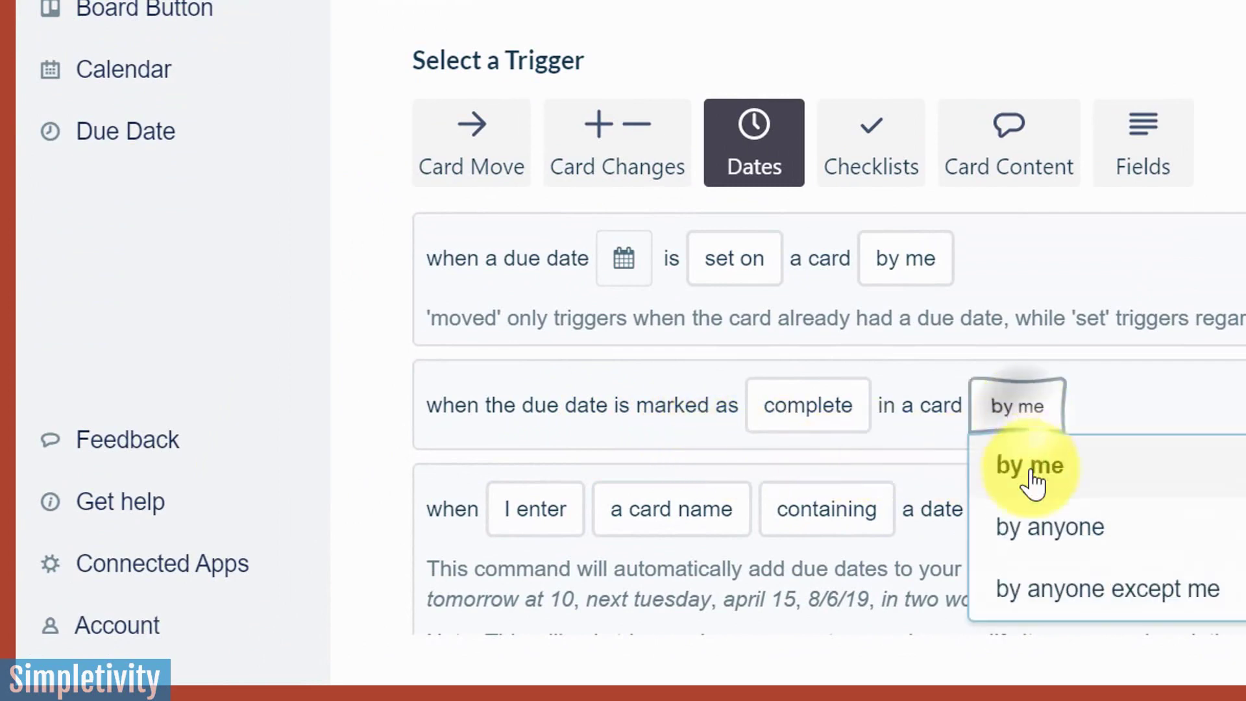
{"action": "left_click", "coordinate": [1045, 531]}
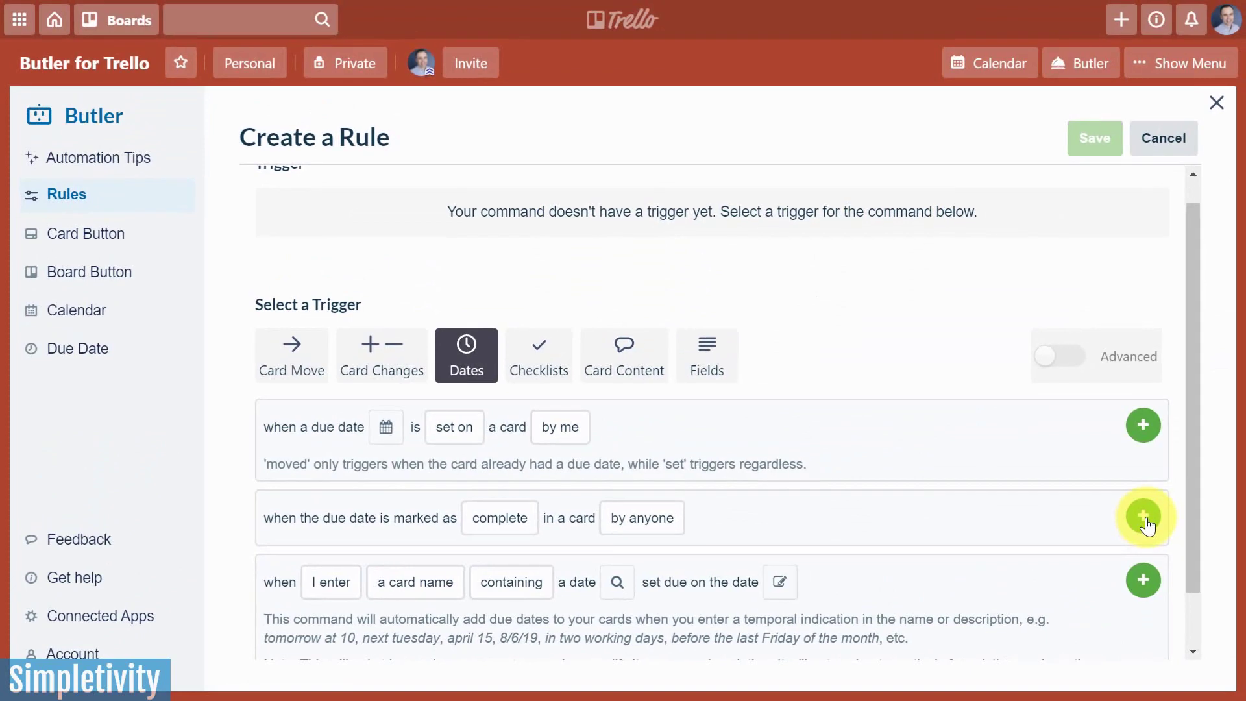
{"action": "left_click", "coordinate": [1146, 515]}
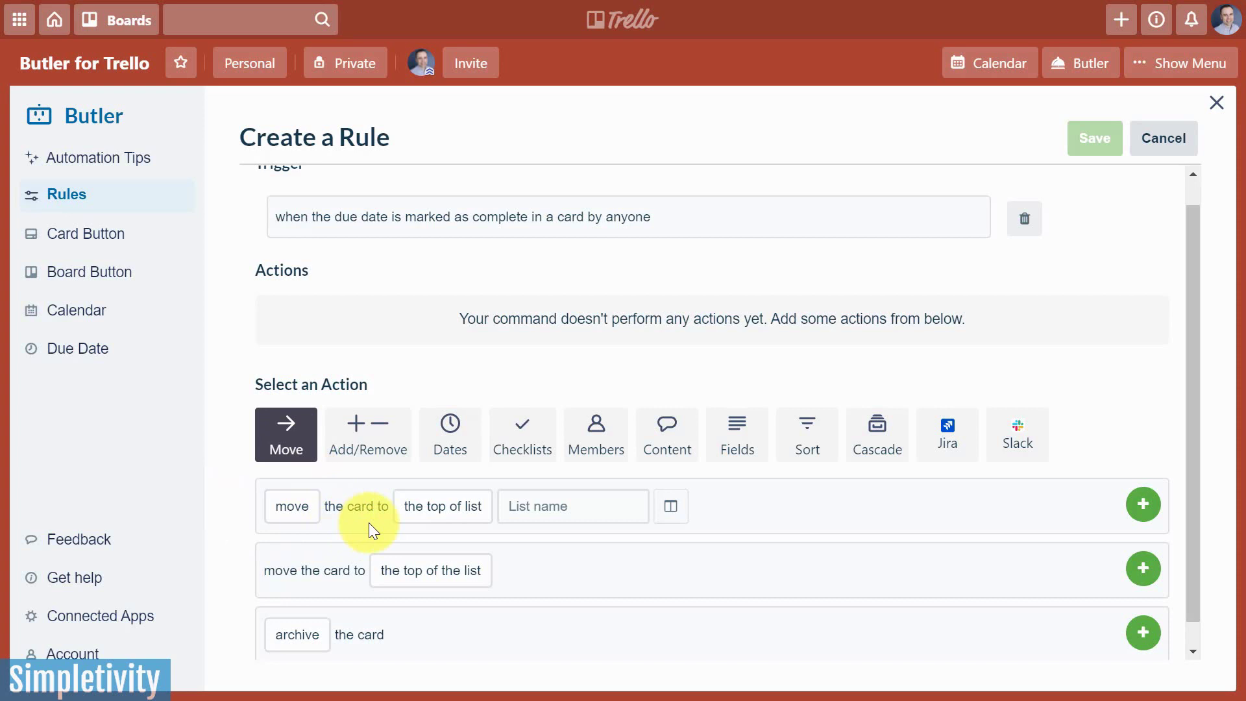
Add the action moving the card to the top of list 'Complete'.
{"action": "left_click", "coordinate": [444, 507]}
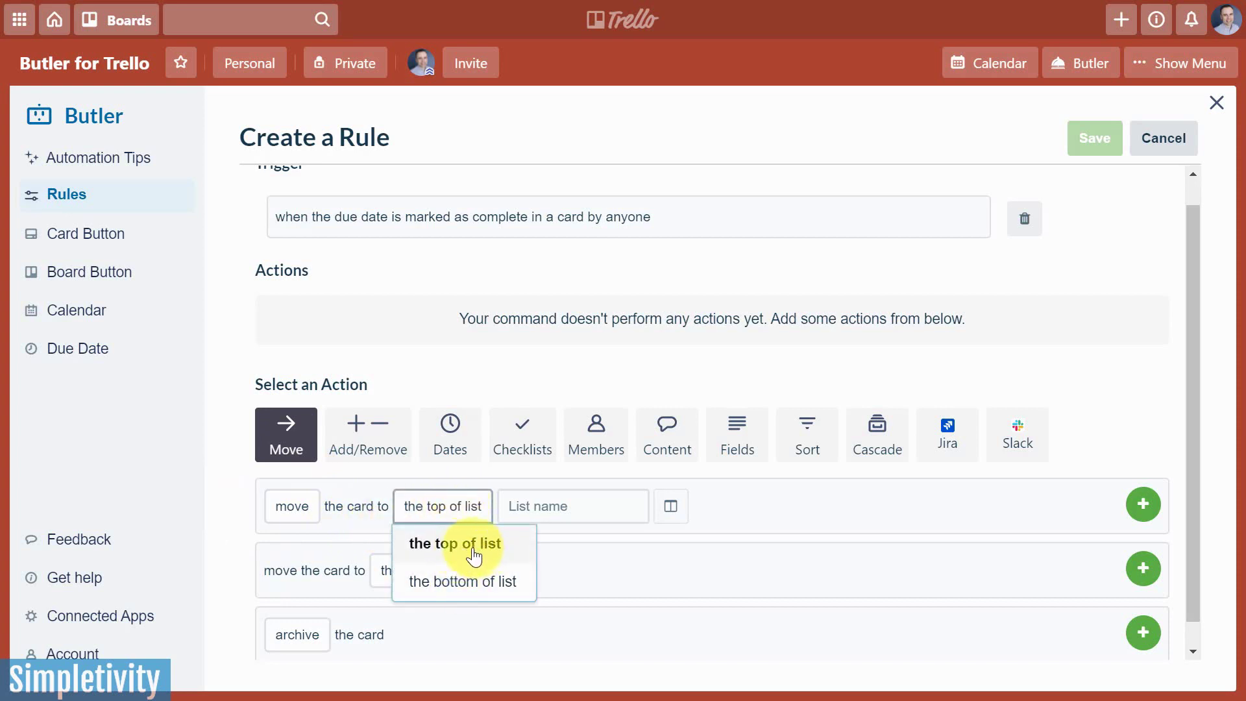
{"action": "left_click", "coordinate": [581, 506]}
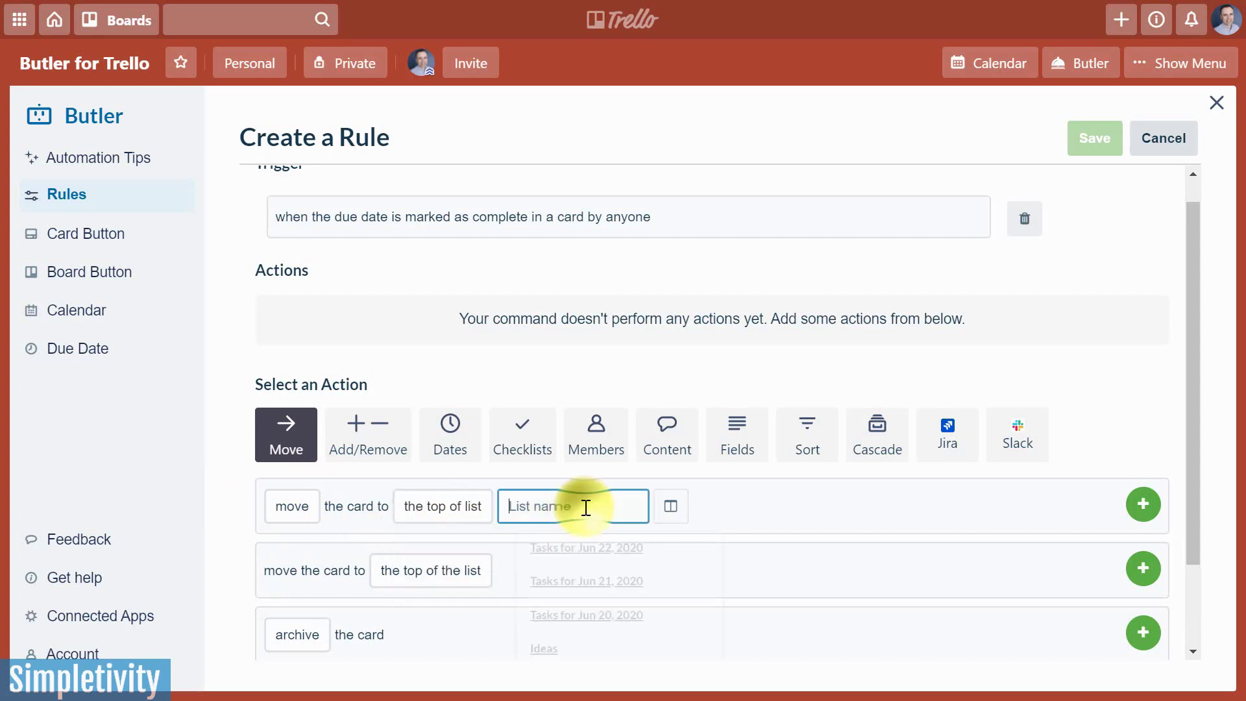
{"action": "scroll", "coordinate": [620, 551], "scroll_direction": "down", "scroll_amount": 3}
{"action": "left_click", "coordinate": [536, 639]}
{"action": "scroll", "coordinate": [537, 642], "scroll_direction": "up", "scroll_amount": 2}
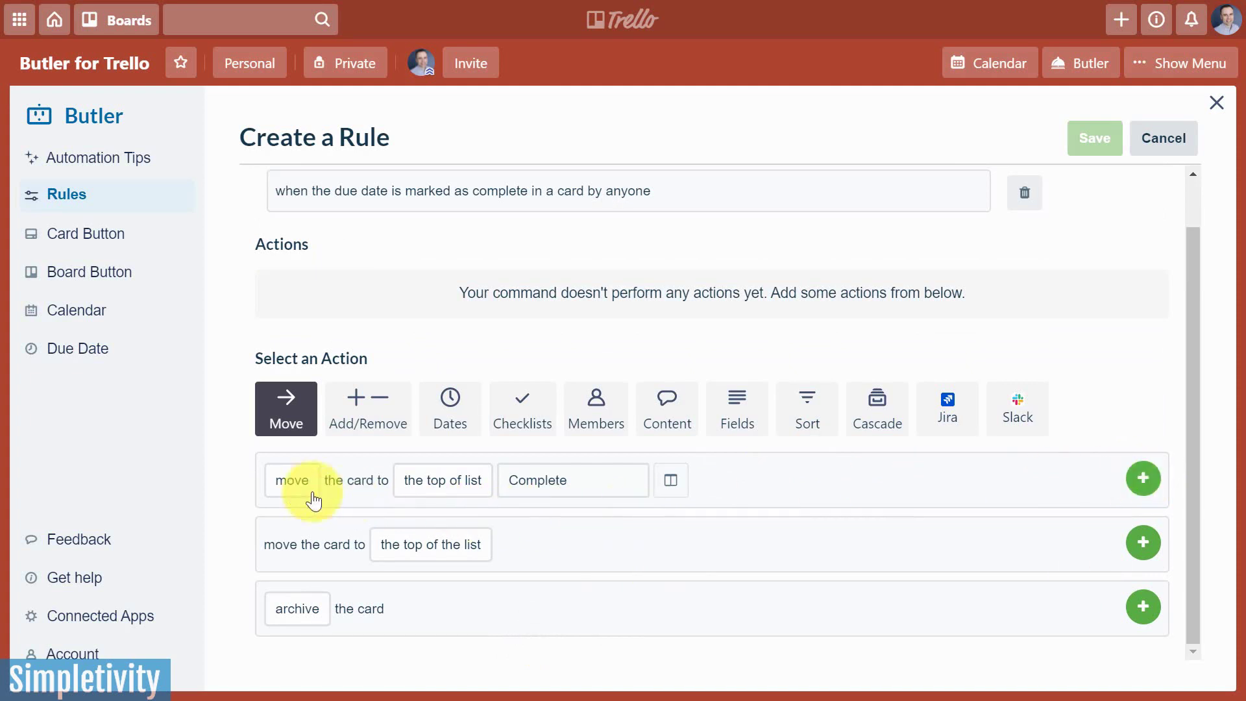
{"action": "left_click", "coordinate": [412, 493]}
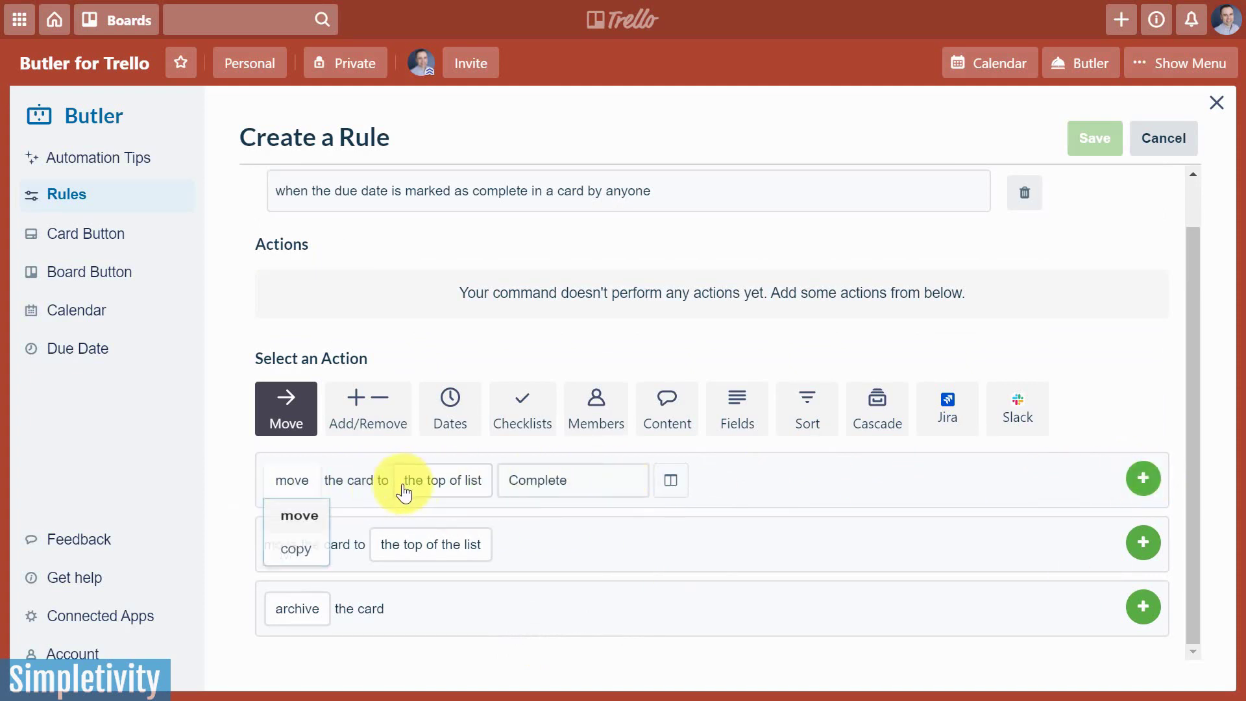
{"action": "left_click", "coordinate": [587, 478]}
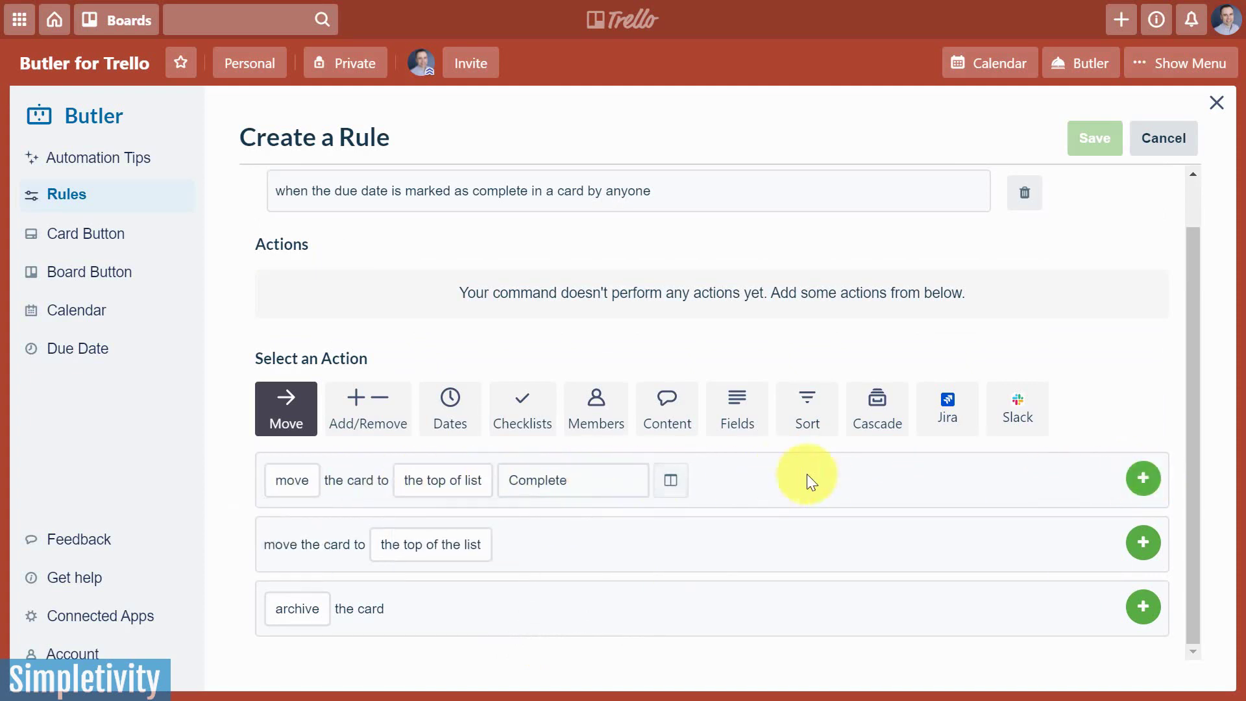
{"action": "left_click", "coordinate": [1143, 479]}
Save the second rule and close Butler to return to the board.
{"action": "scroll", "coordinate": [682, 298], "scroll_direction": "up", "scroll_amount": 1}
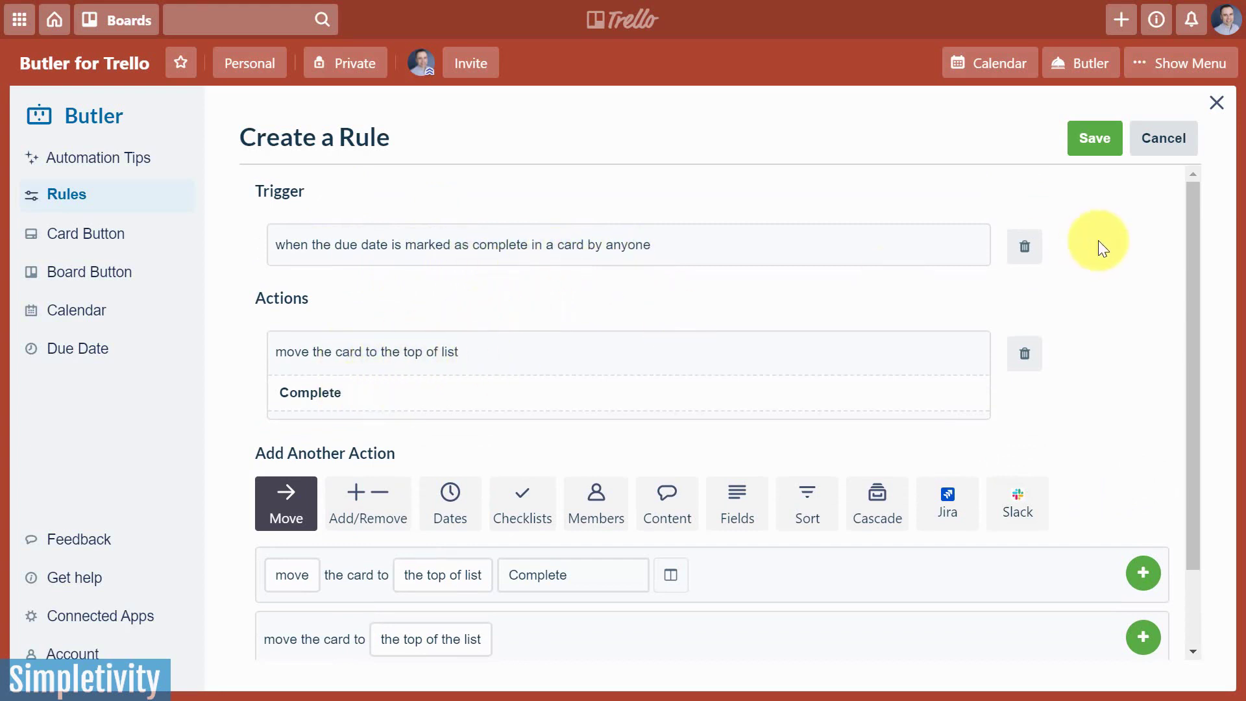
{"action": "left_click", "coordinate": [1100, 144]}
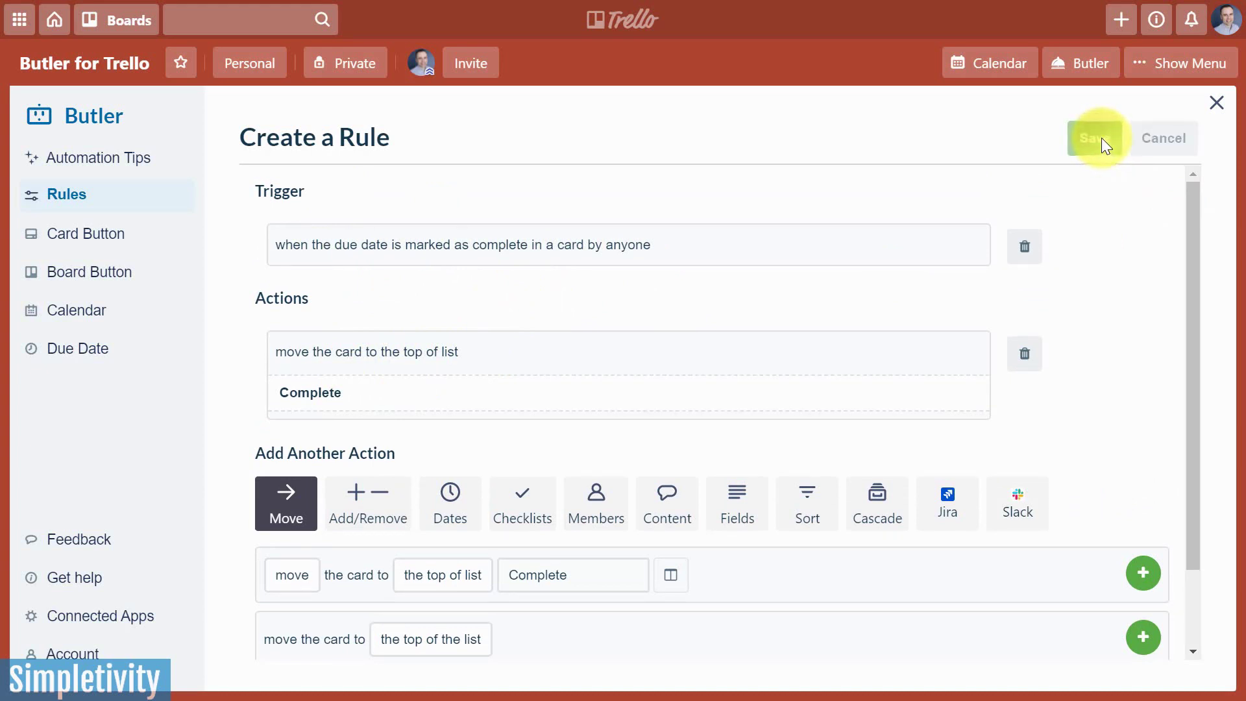
{"action": "left_click", "coordinate": [1215, 103]}
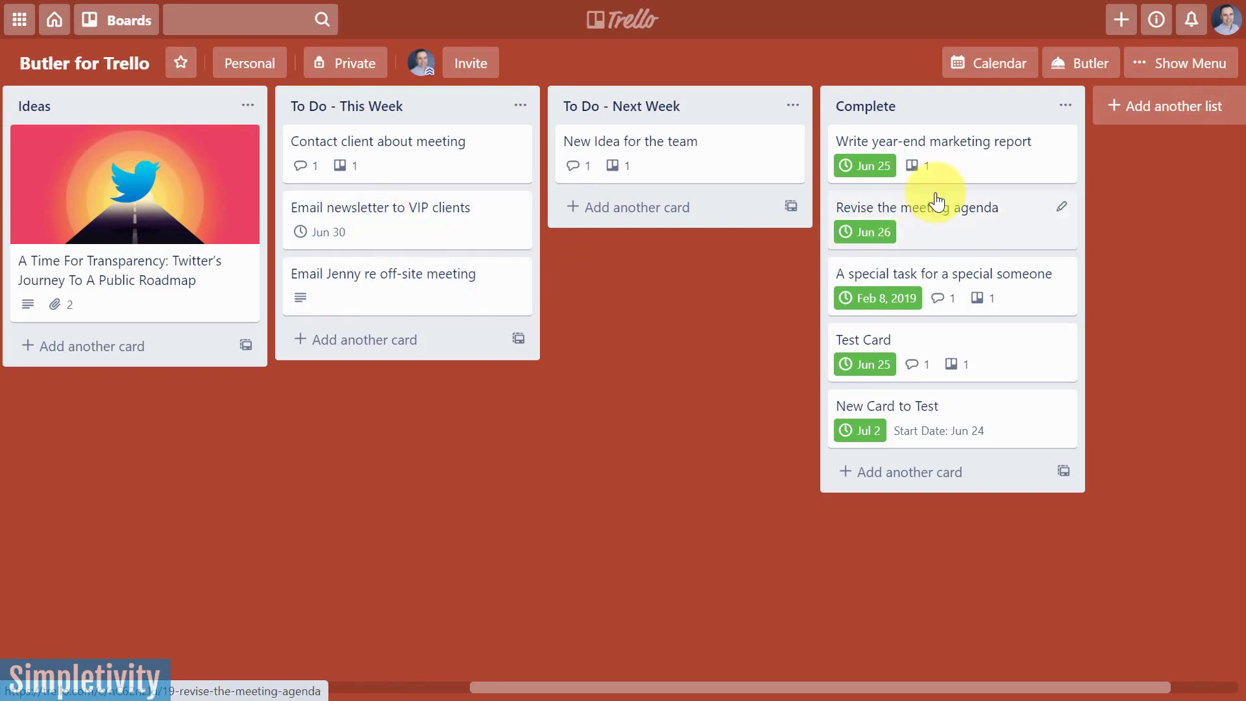
Tick the Jun 30 due date on 'Email newsletter to VIP clients' complete and close the card.
{"action": "left_click", "coordinate": [390, 221]}
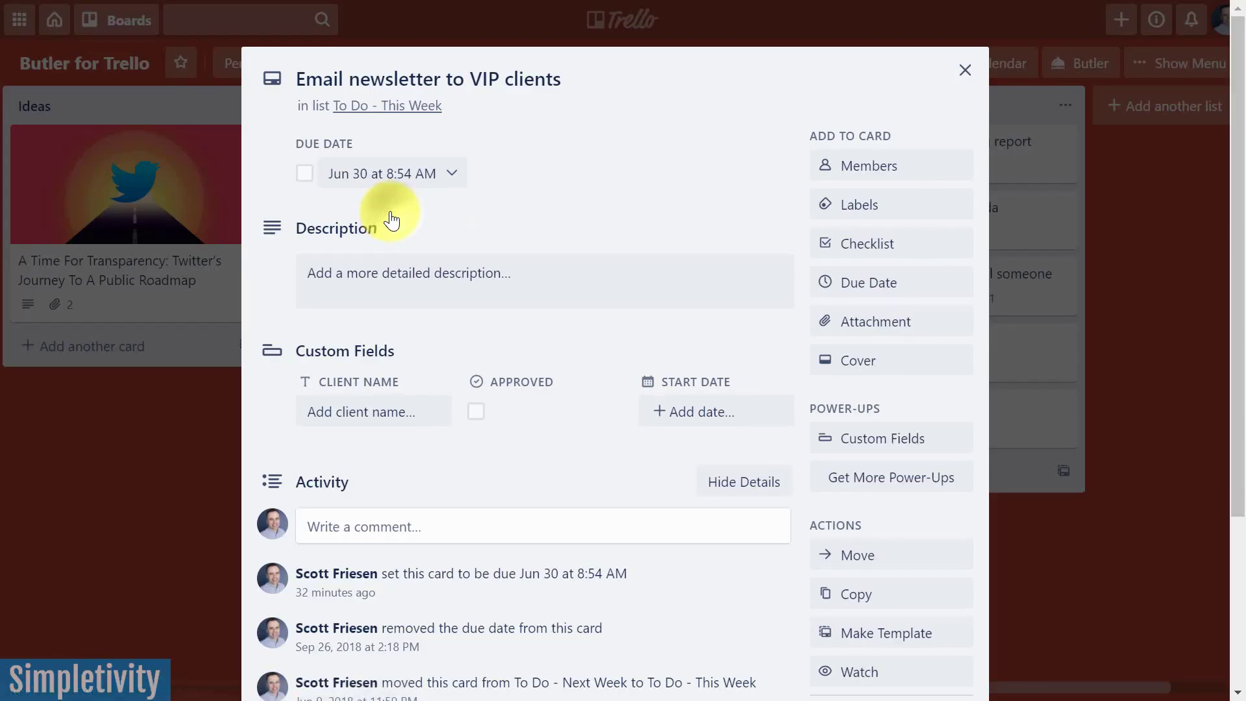
{"action": "left_click", "coordinate": [305, 182]}
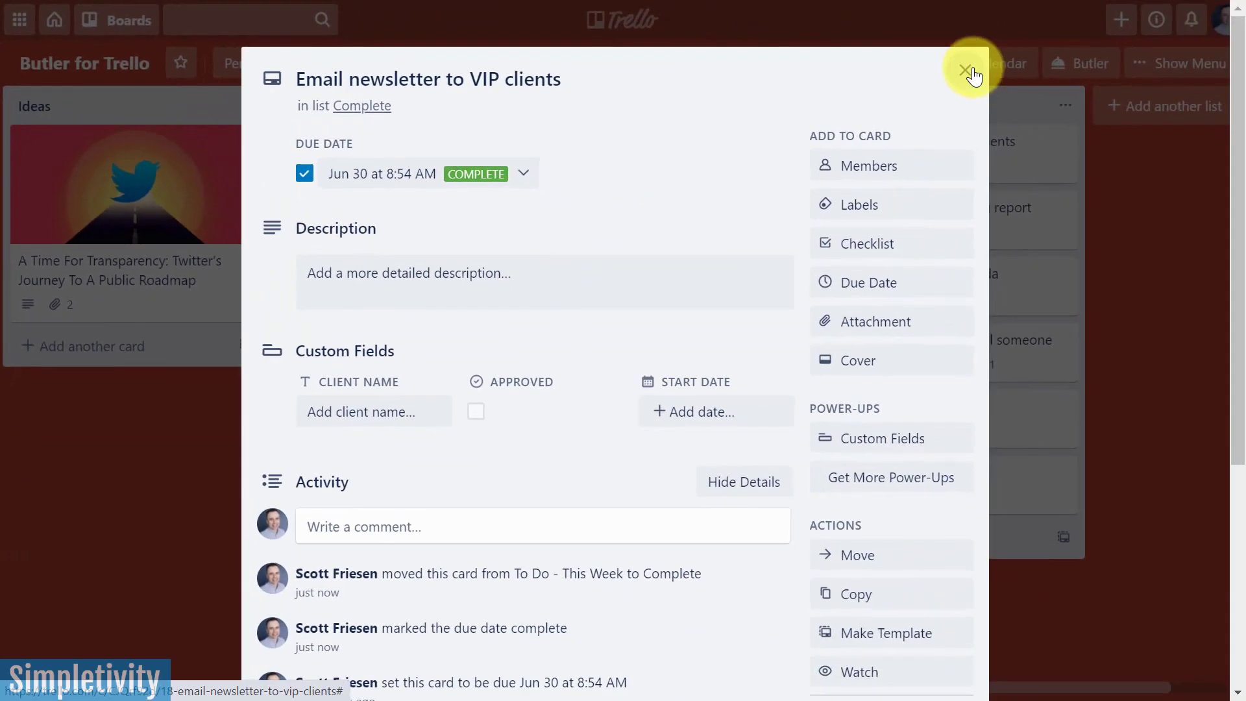
{"action": "left_click", "coordinate": [971, 67]}
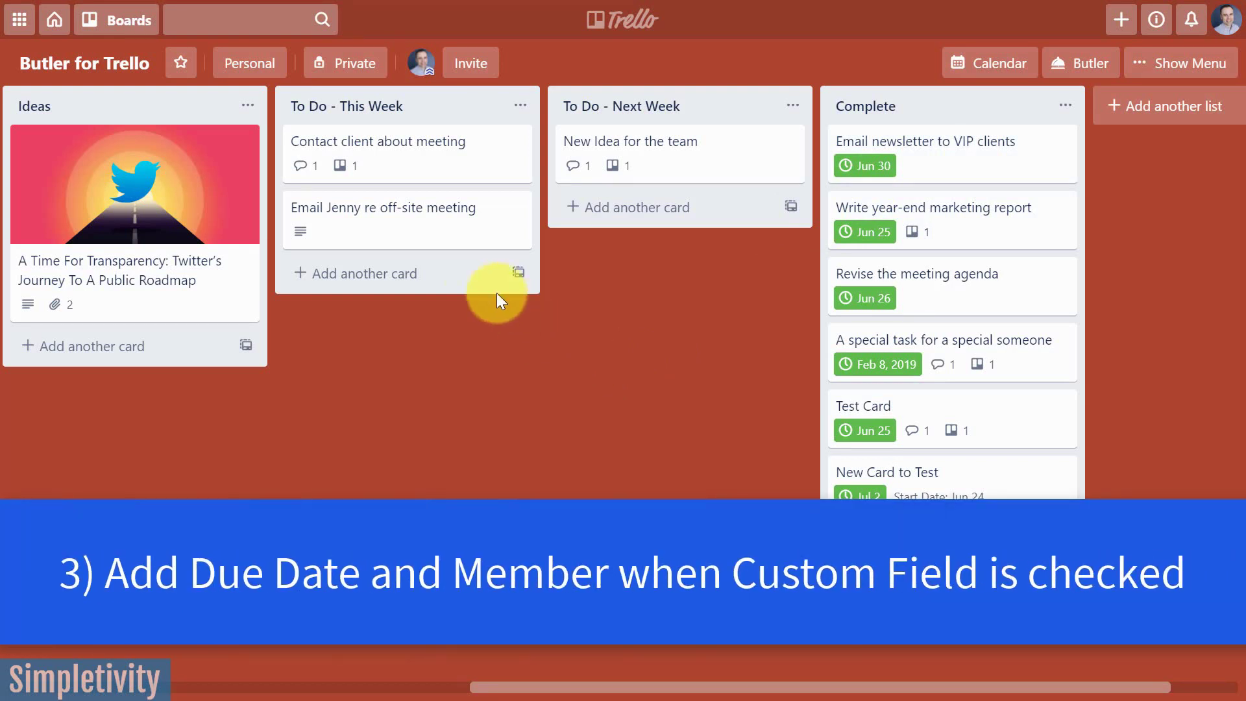
{"action": "left_click", "coordinate": [435, 232]}
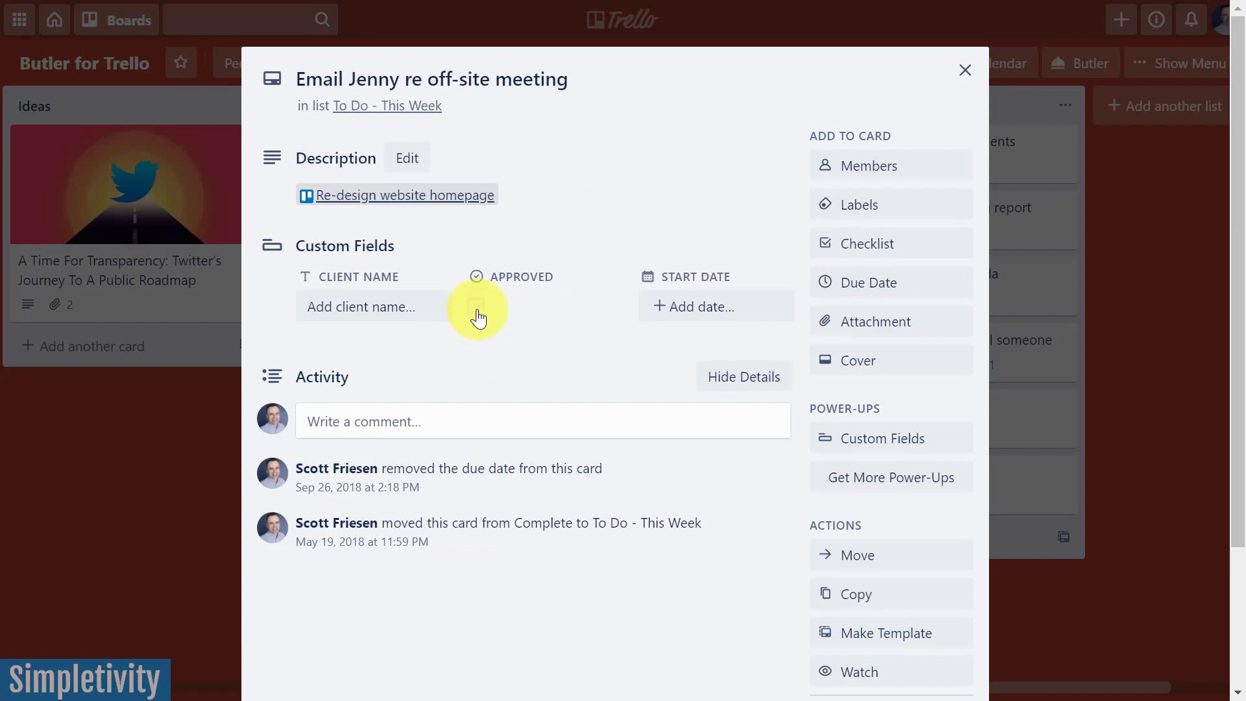
Close the open card, create a new Butler rule and show its Card Move trigger options.
{"action": "left_click", "coordinate": [964, 70]}
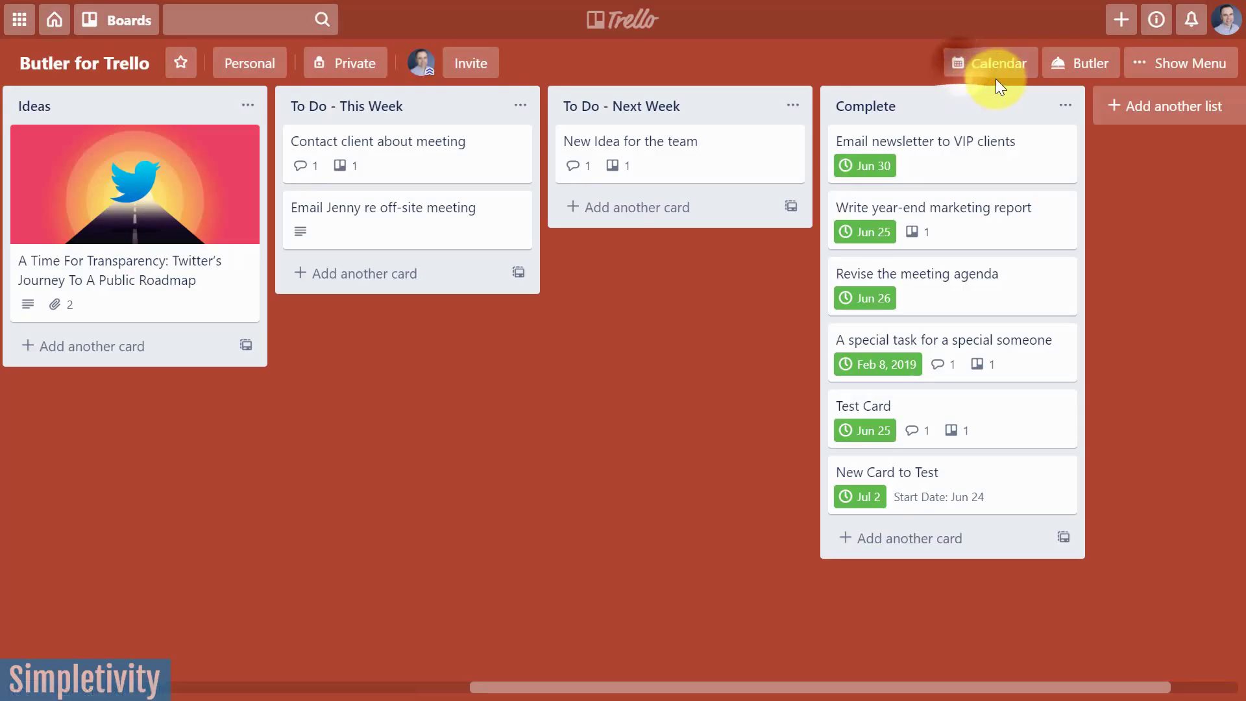
{"action": "left_click", "coordinate": [1070, 65]}
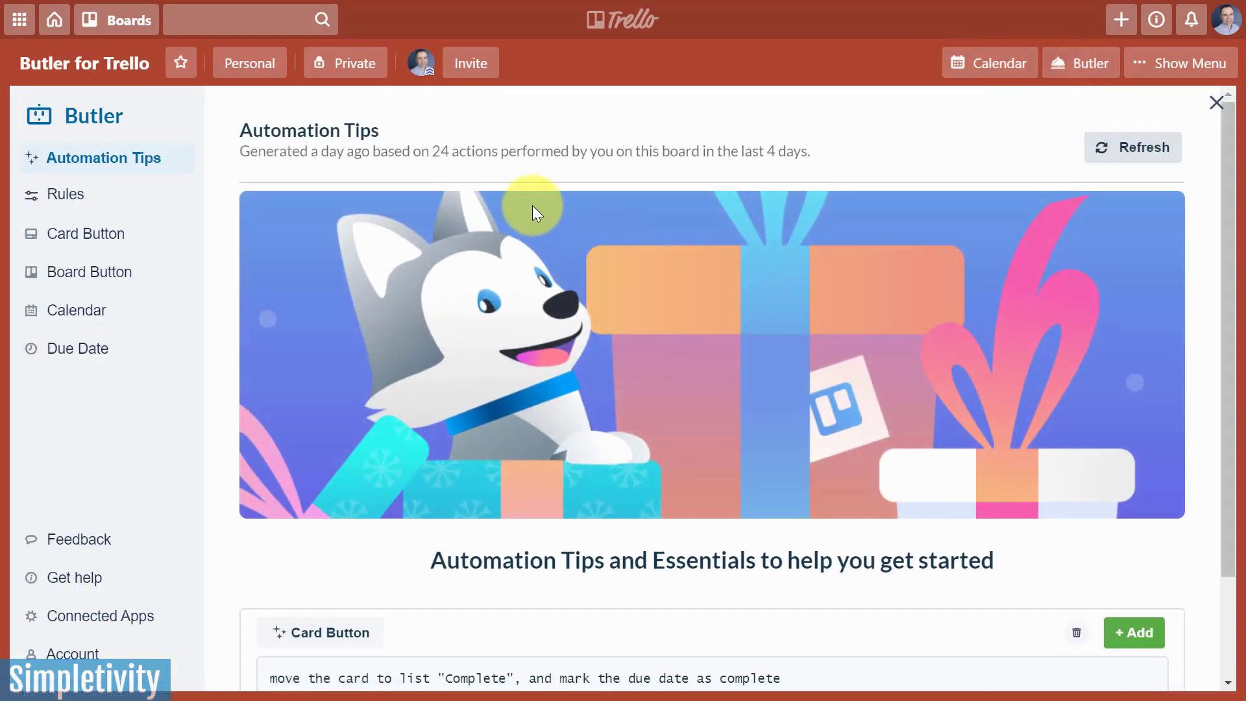
{"action": "left_click", "coordinate": [92, 202]}
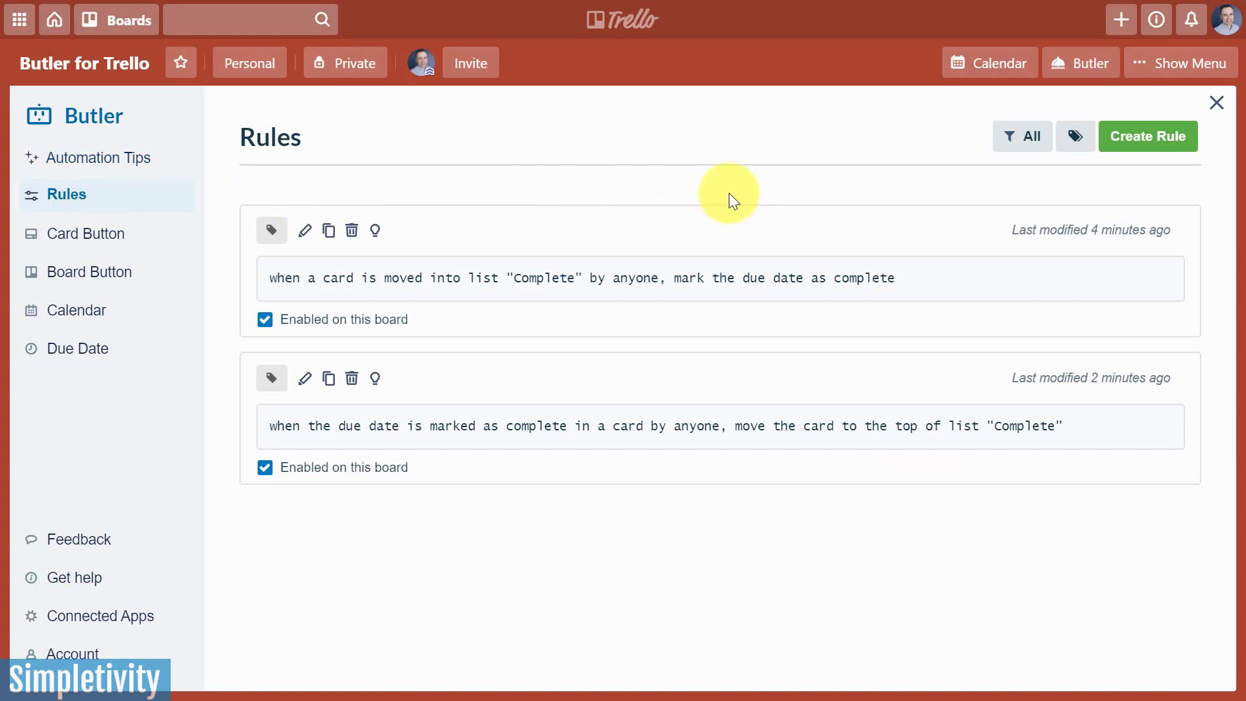
{"action": "left_click", "coordinate": [1143, 138]}
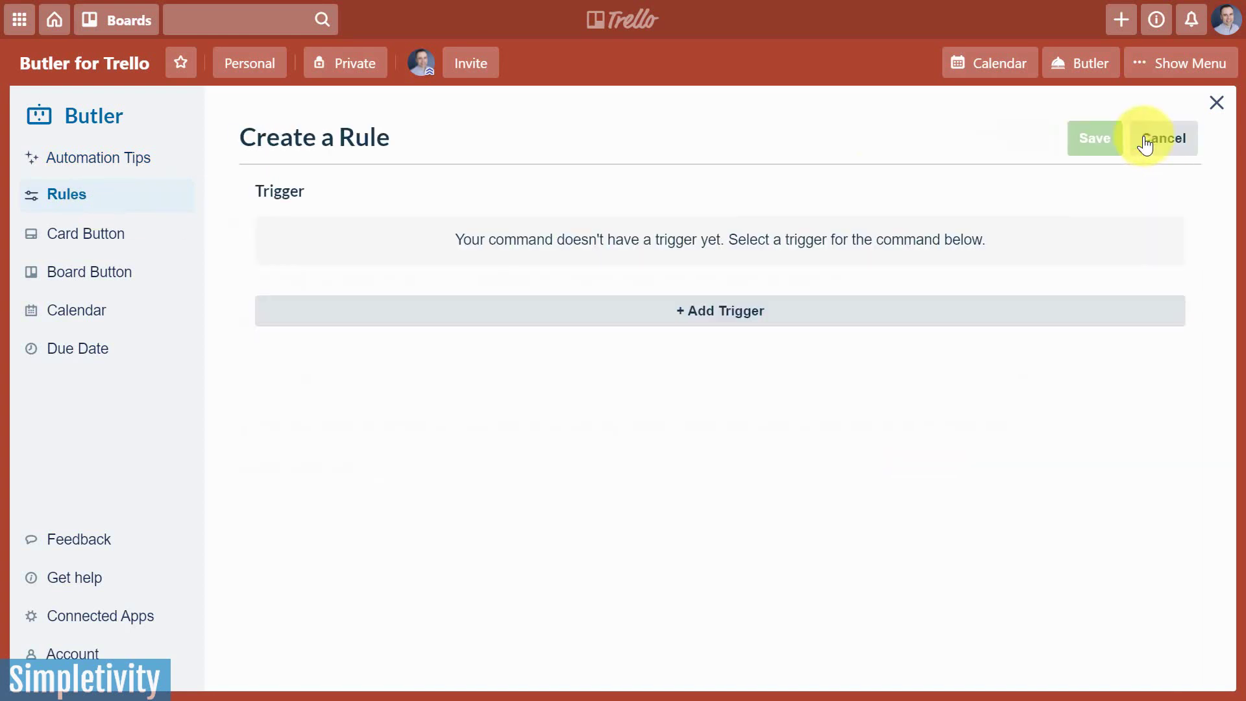
{"action": "left_click", "coordinate": [600, 301]}
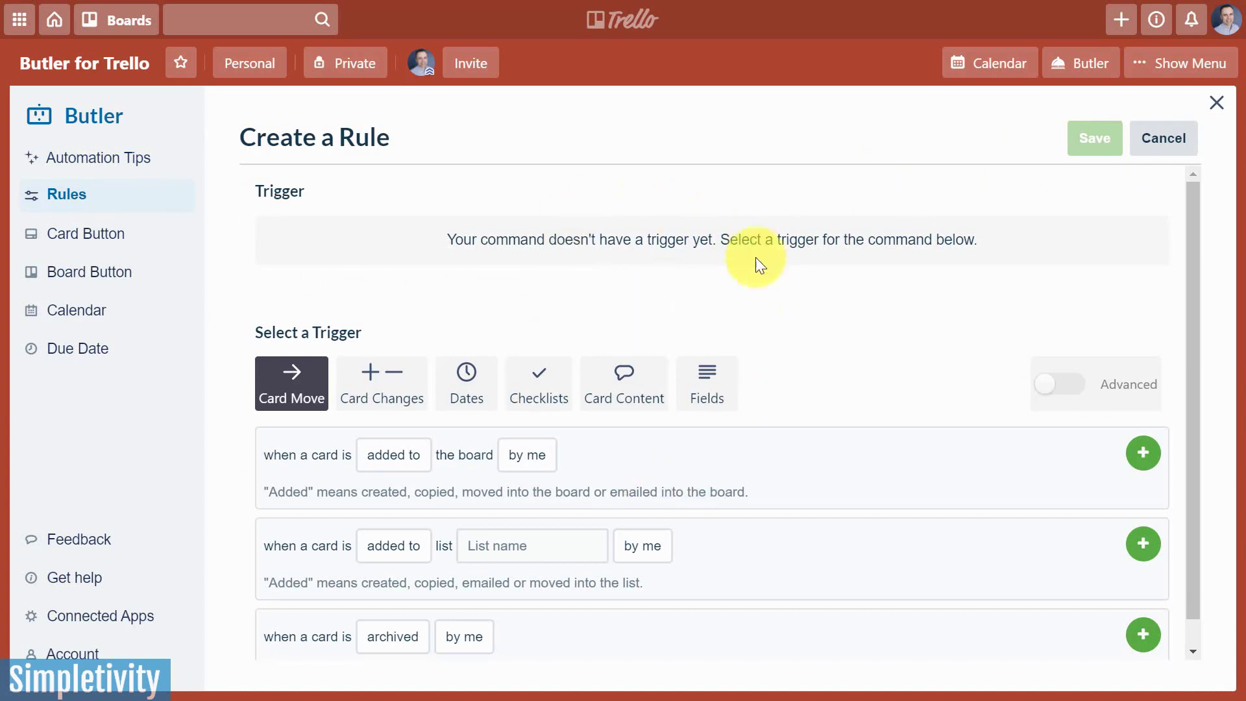
{"action": "scroll", "coordinate": [739, 332], "scroll_direction": "down", "scroll_amount": 1}
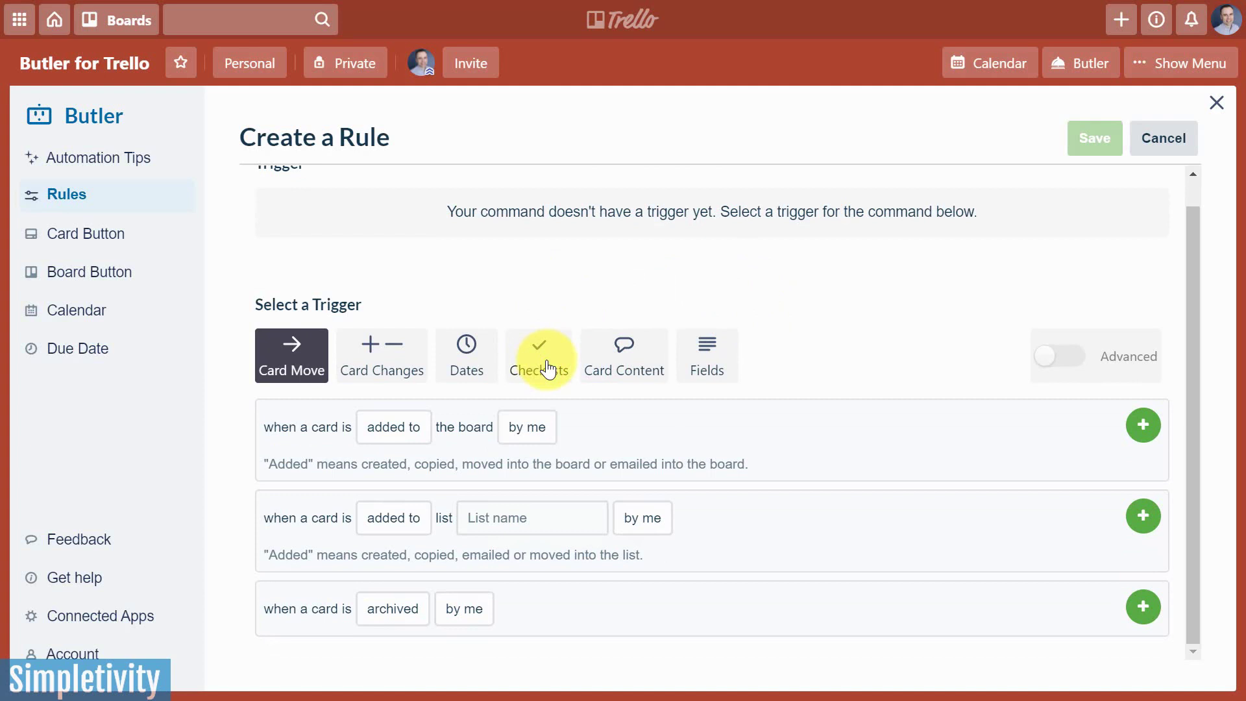
Open the custom-field triggers and set the checked trigger to fire 'by anyone'.
{"action": "left_click", "coordinate": [718, 362]}
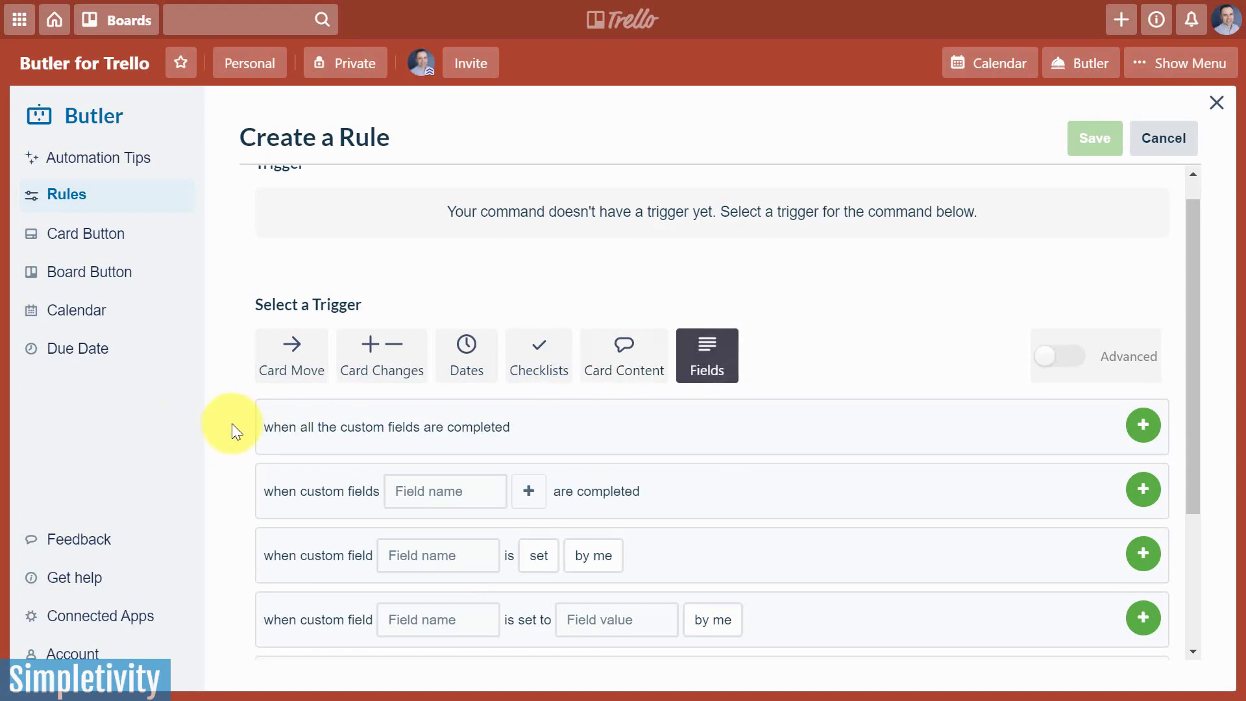
{"action": "scroll", "coordinate": [916, 458], "scroll_direction": "down", "scroll_amount": 3}
{"action": "scroll", "coordinate": [914, 456], "scroll_direction": "up", "scroll_amount": 1}
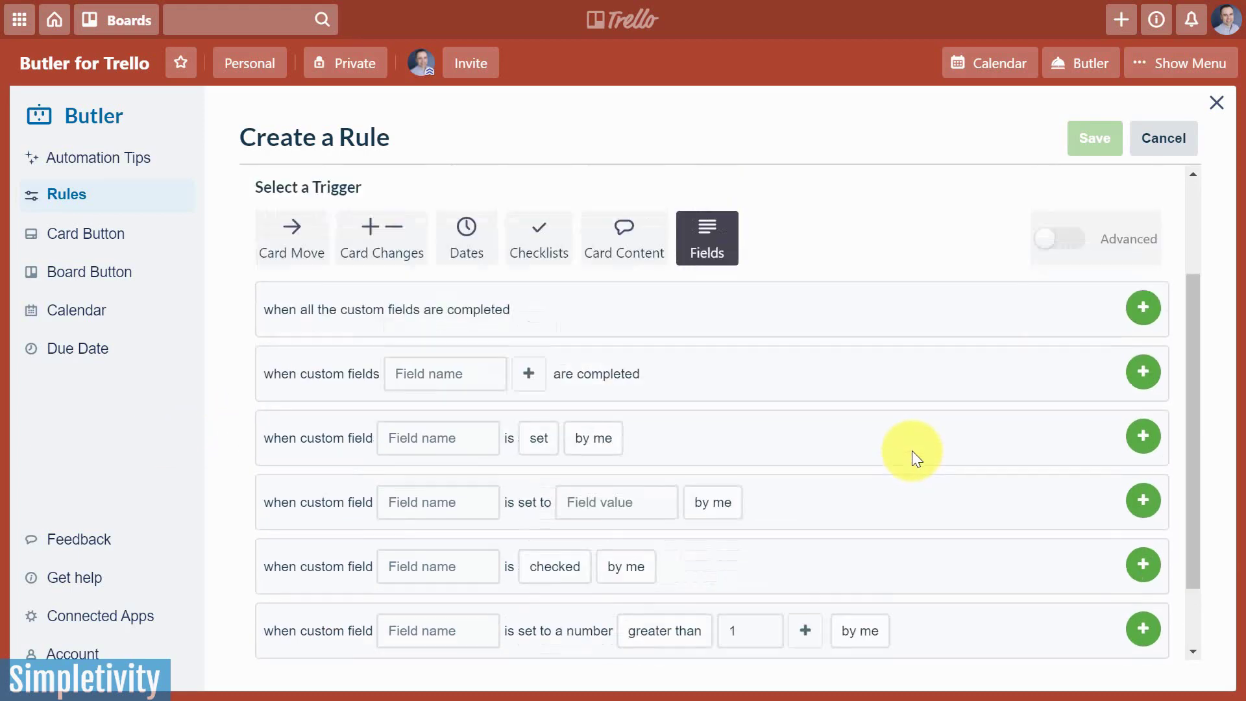
{"action": "scroll", "coordinate": [916, 458], "scroll_direction": "down", "scroll_amount": 1}
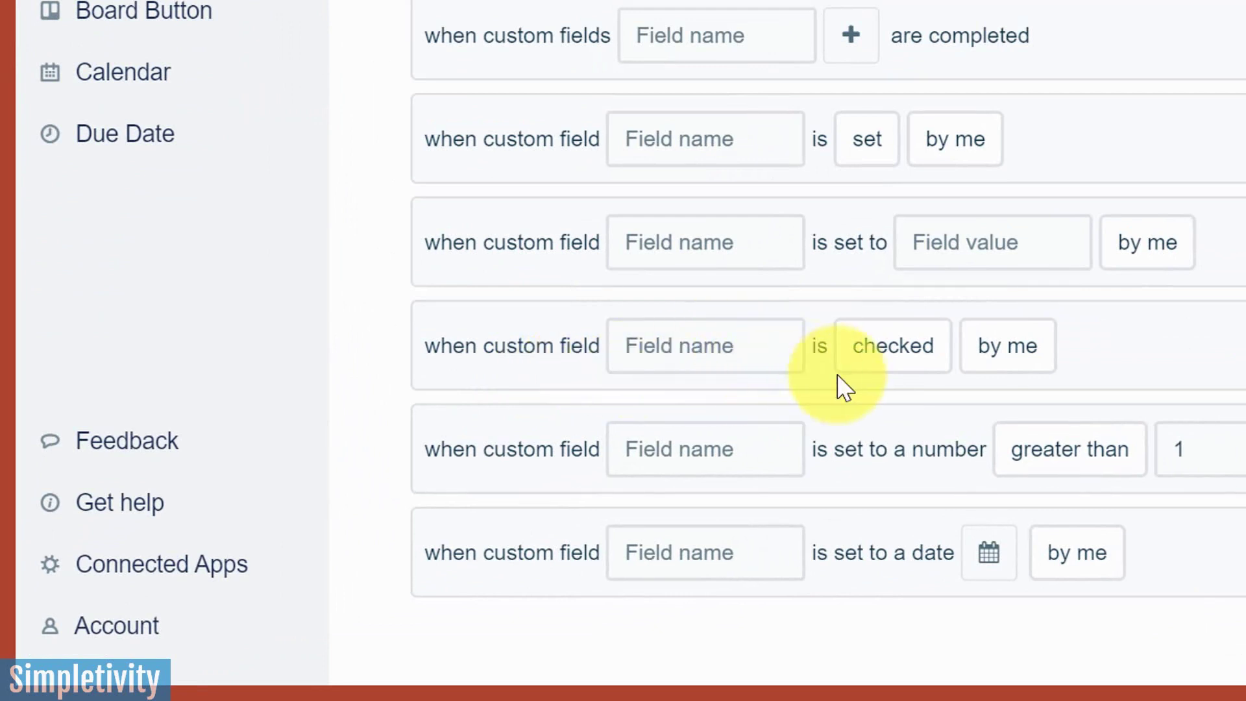
{"action": "left_click", "coordinate": [921, 363]}
{"action": "left_click", "coordinate": [1037, 365]}
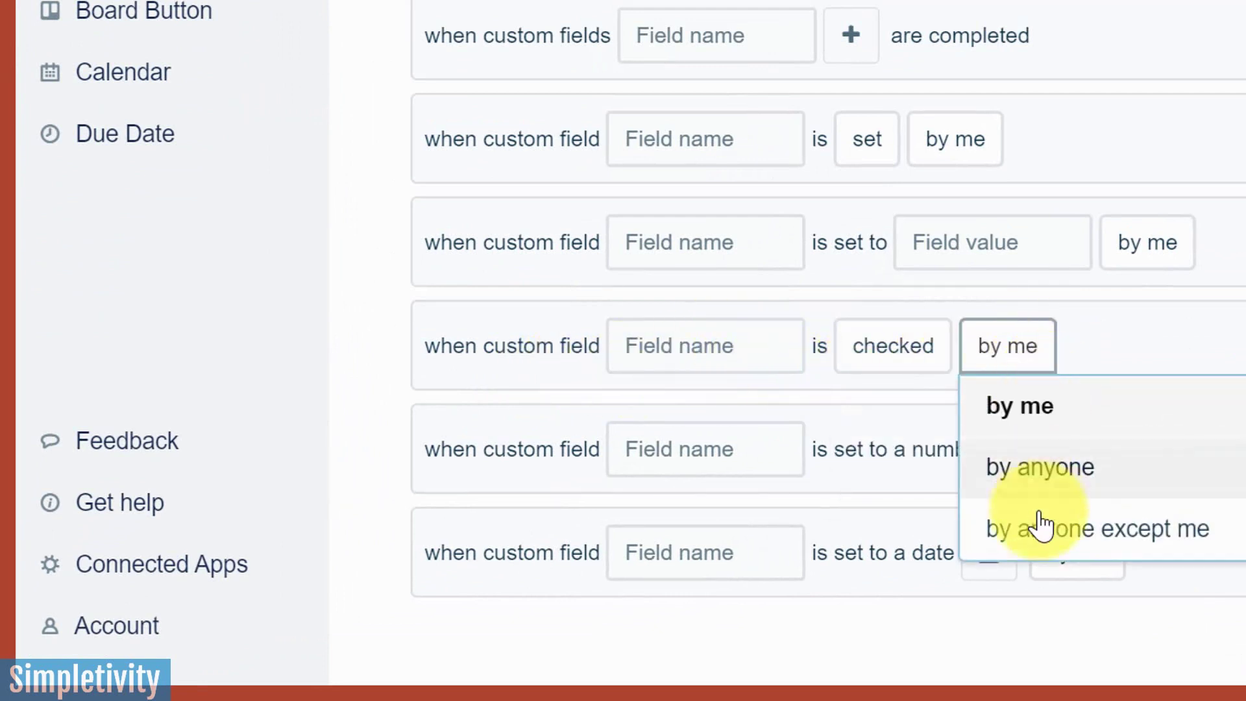
{"action": "left_click", "coordinate": [1044, 479]}
{"action": "left_click", "coordinate": [1065, 449]}
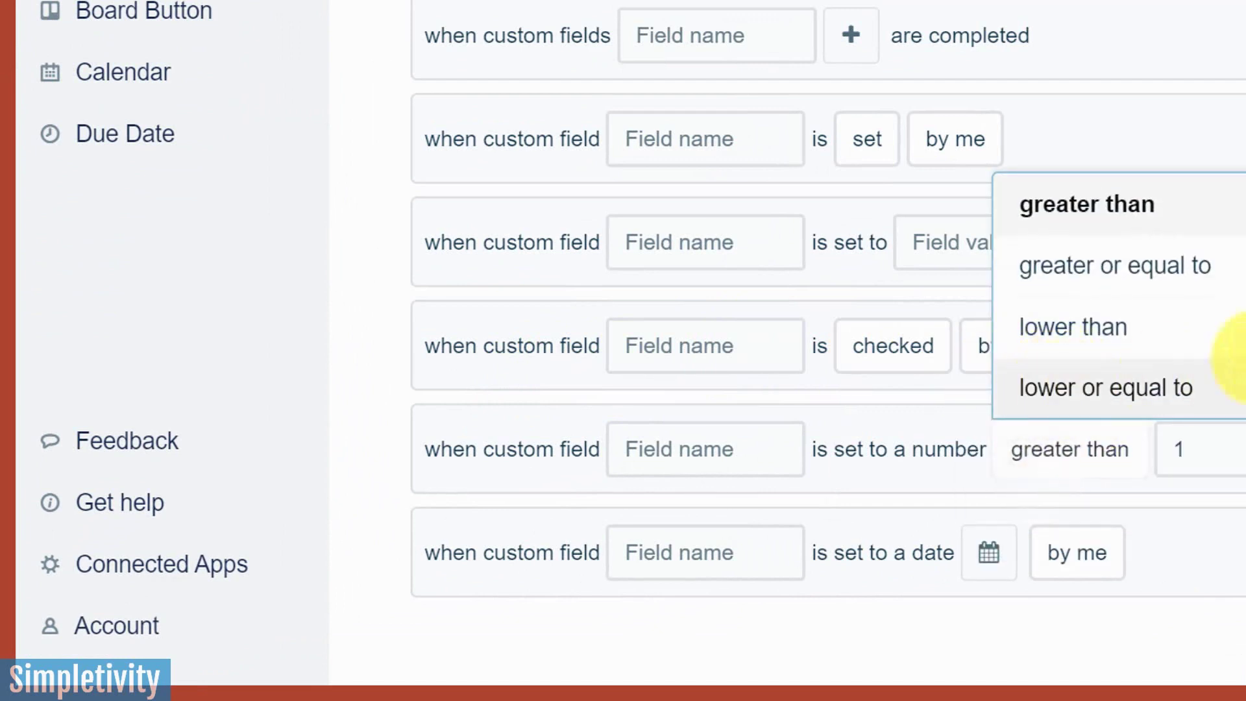
Pick the 'Approved' field, keep it on 'checked', and add the trigger.
{"action": "left_click", "coordinate": [702, 344]}
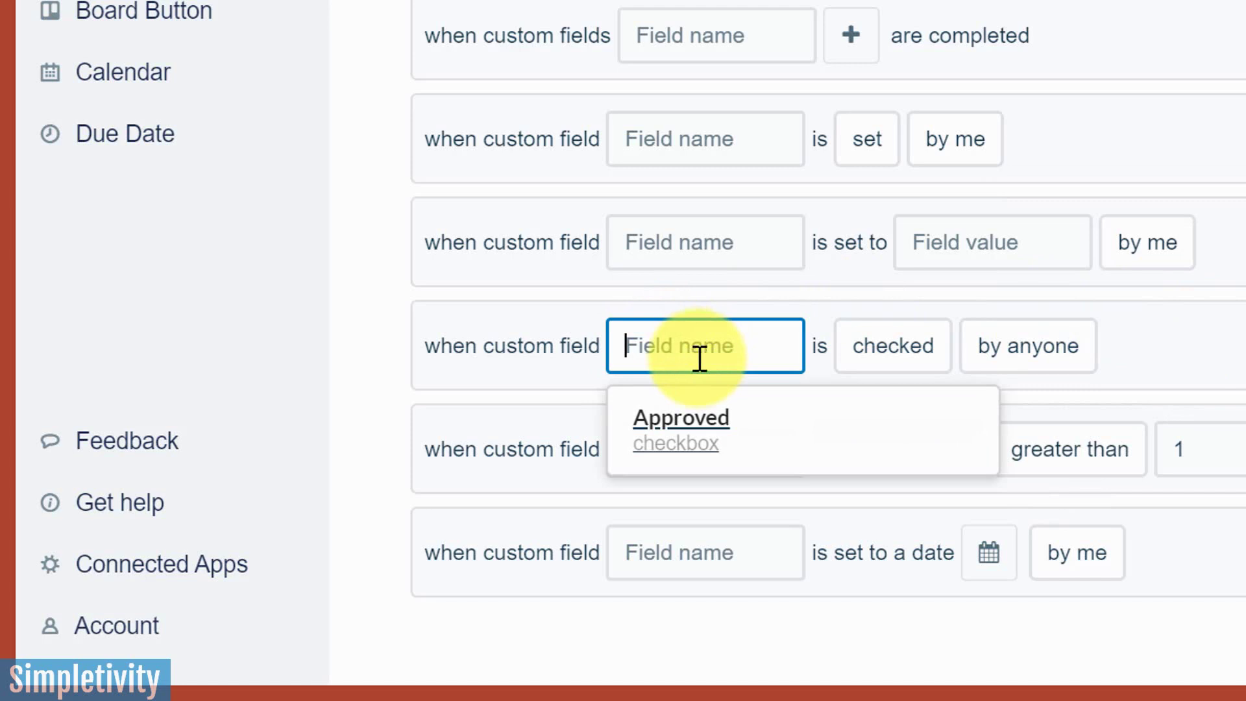
{"action": "left_click", "coordinate": [689, 434]}
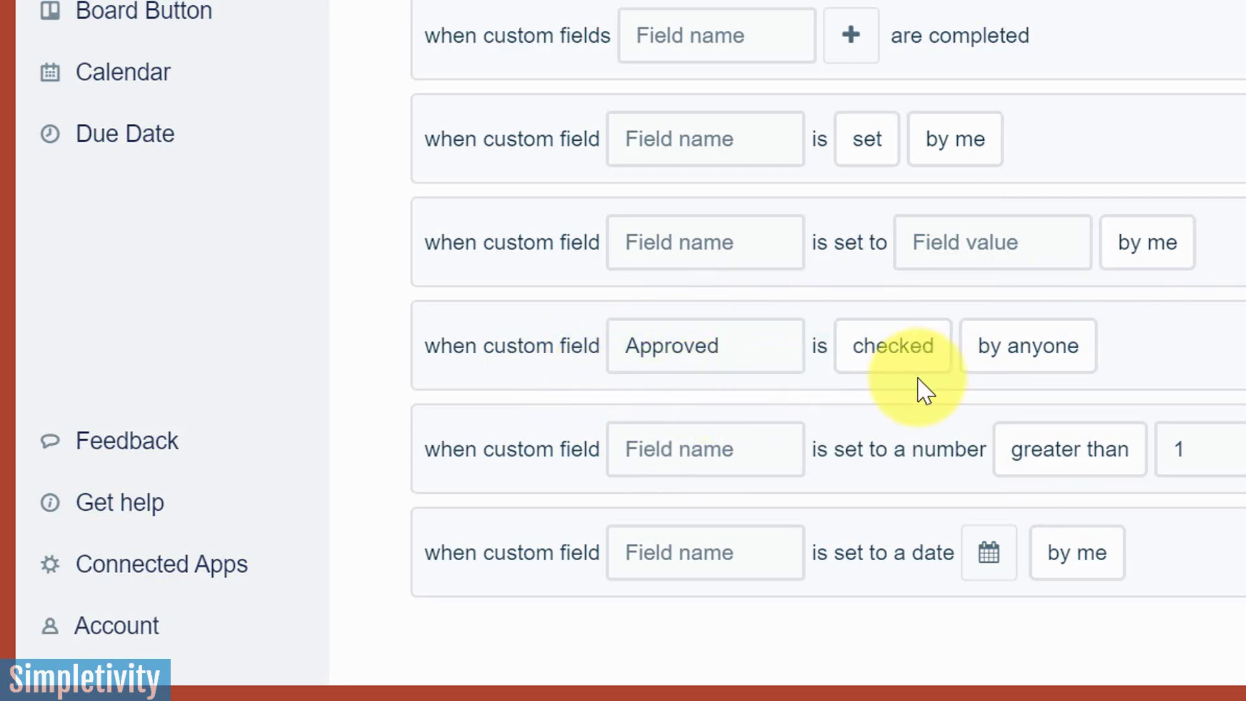
{"action": "left_click", "coordinate": [995, 367]}
{"action": "left_click", "coordinate": [912, 355]}
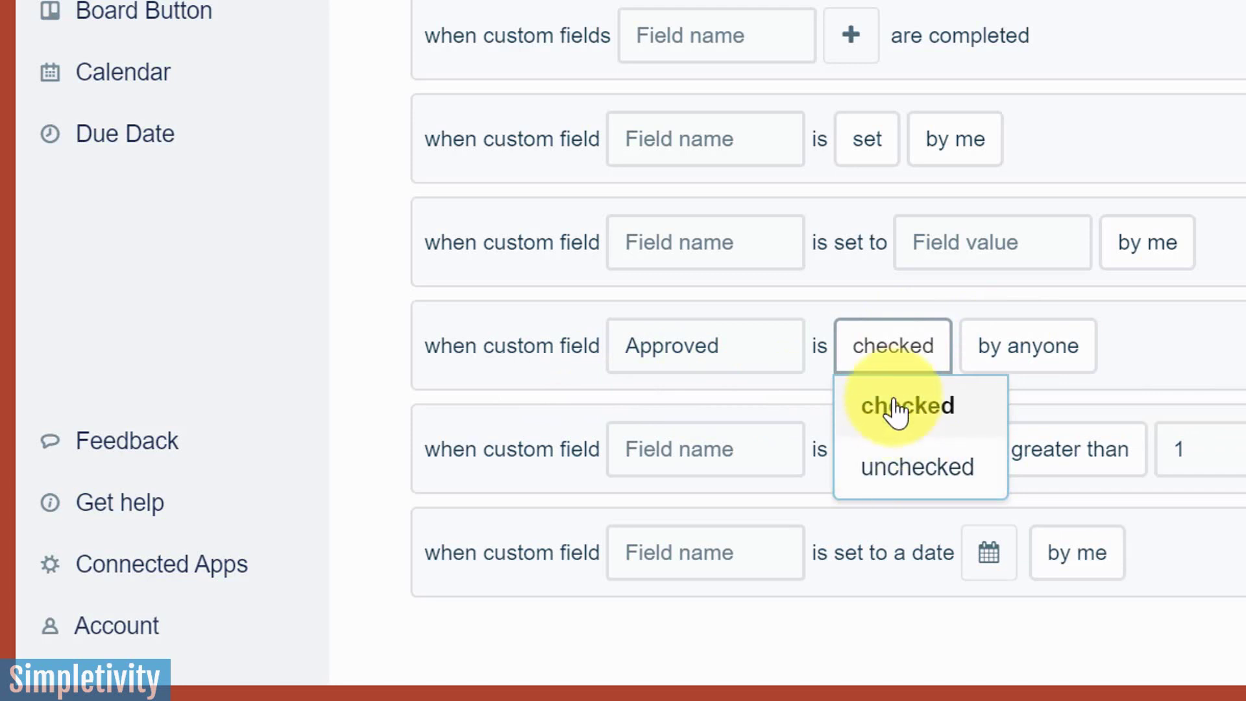
{"action": "left_click", "coordinate": [751, 381]}
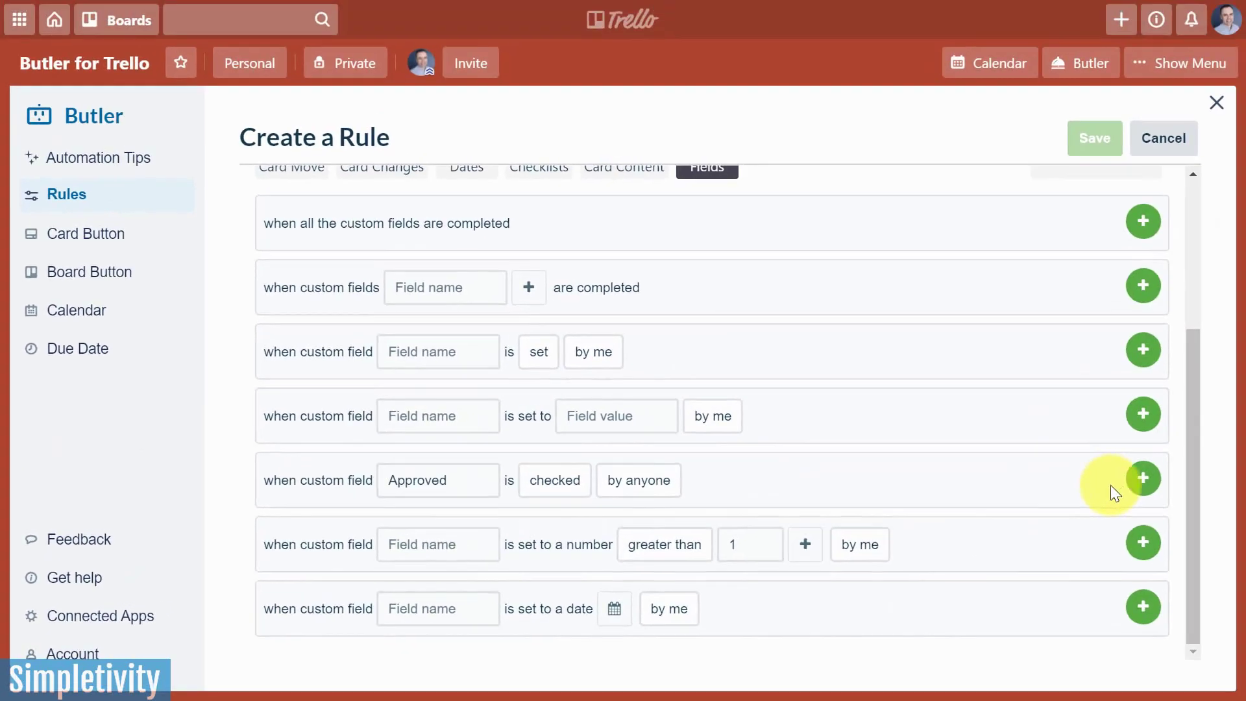
{"action": "left_click", "coordinate": [1141, 479]}
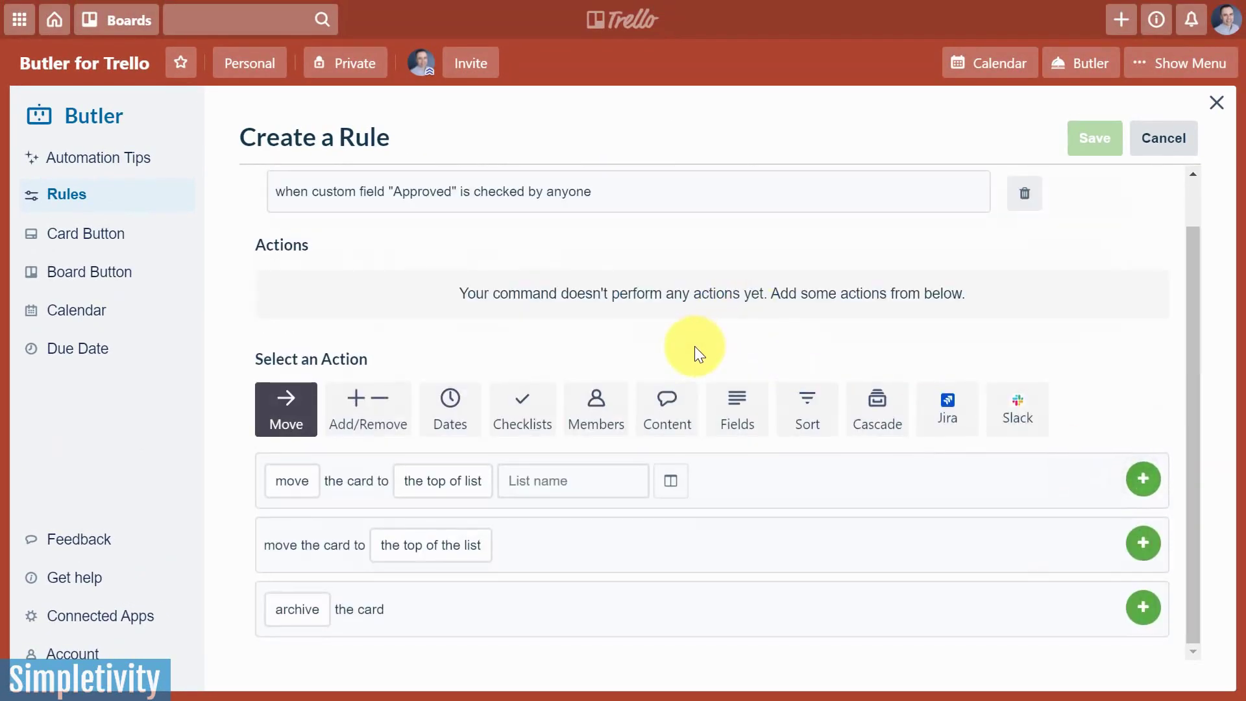
Show the Dates actions and open the choices for the new due date.
{"action": "scroll", "coordinate": [694, 345], "scroll_direction": "up", "scroll_amount": 1}
{"action": "scroll", "coordinate": [656, 268], "scroll_direction": "down", "scroll_amount": 1}
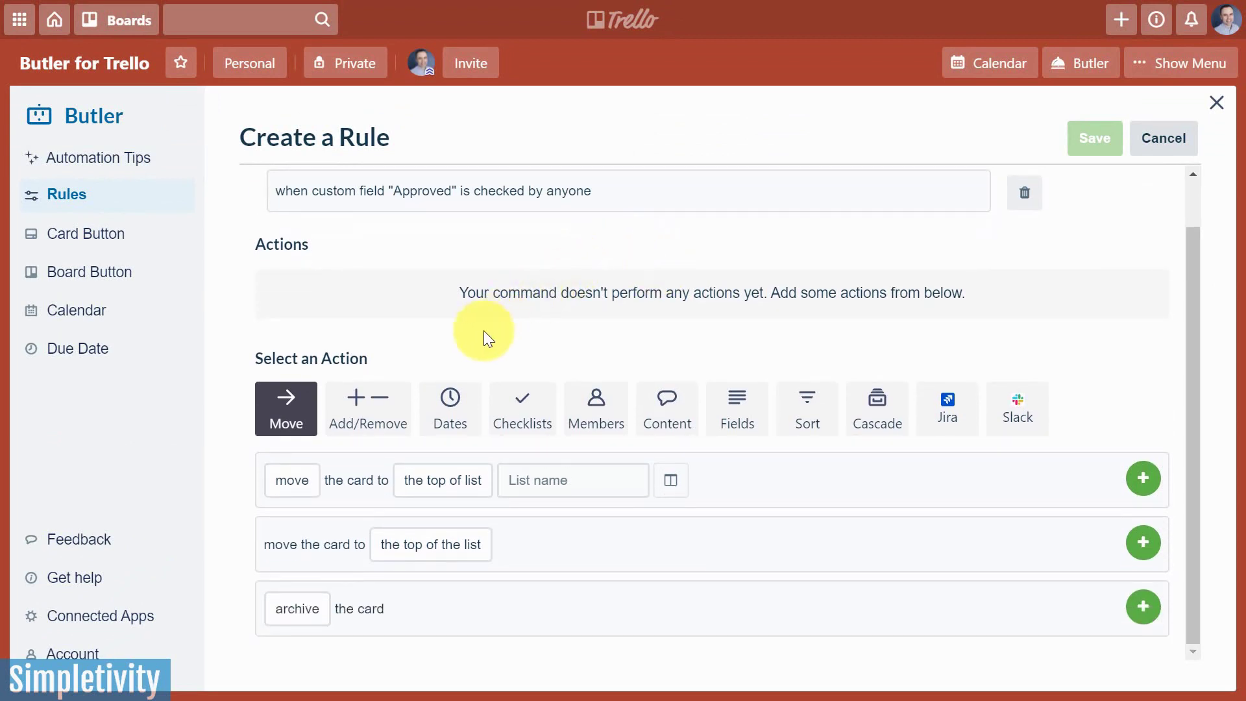
{"action": "left_click", "coordinate": [450, 408]}
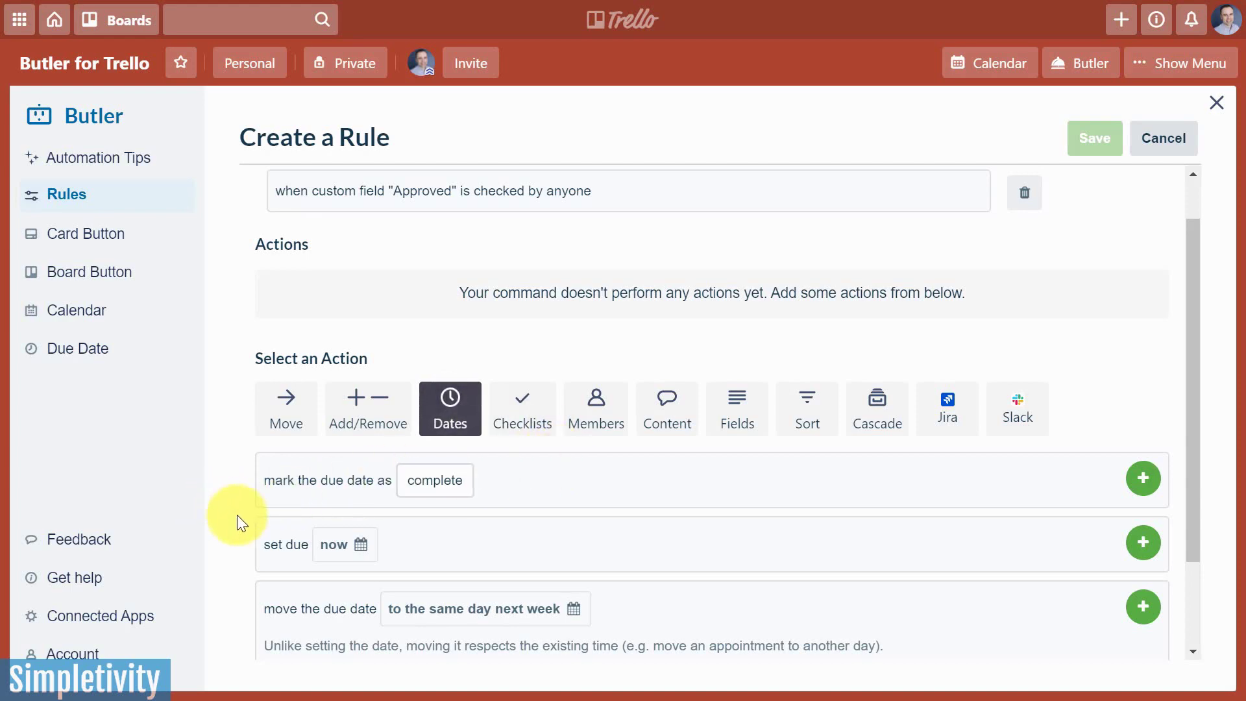
{"action": "left_click", "coordinate": [344, 546]}
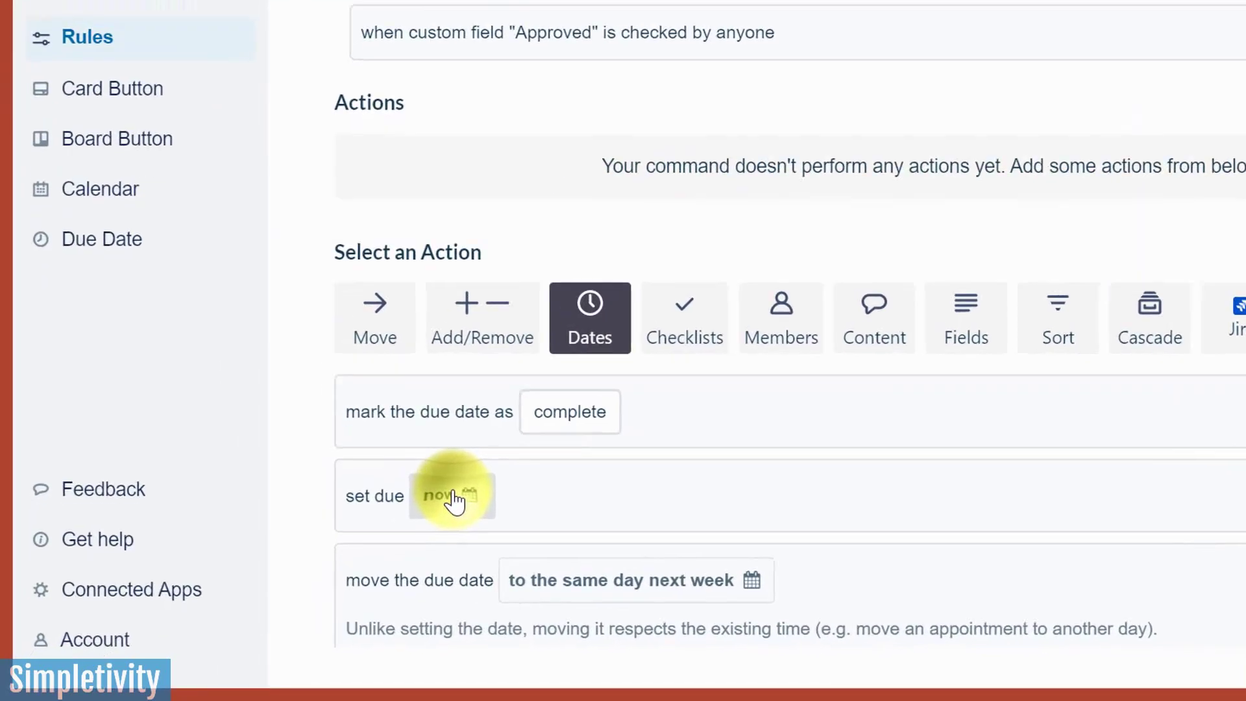
{"action": "scroll", "coordinate": [700, 428], "scroll_direction": "down", "scroll_amount": 5}
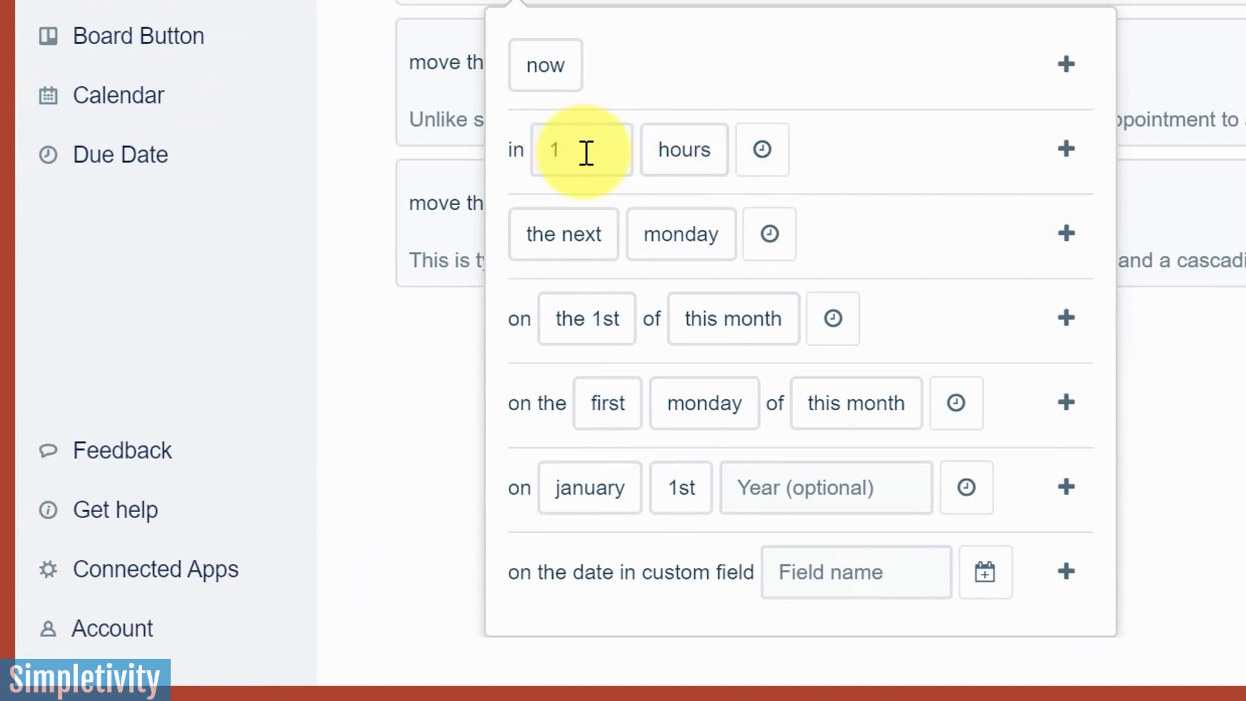
Set the due date to 72 hours later and add 'set due in 72 hours' as an action.
{"action": "left_click", "coordinate": [693, 170]}
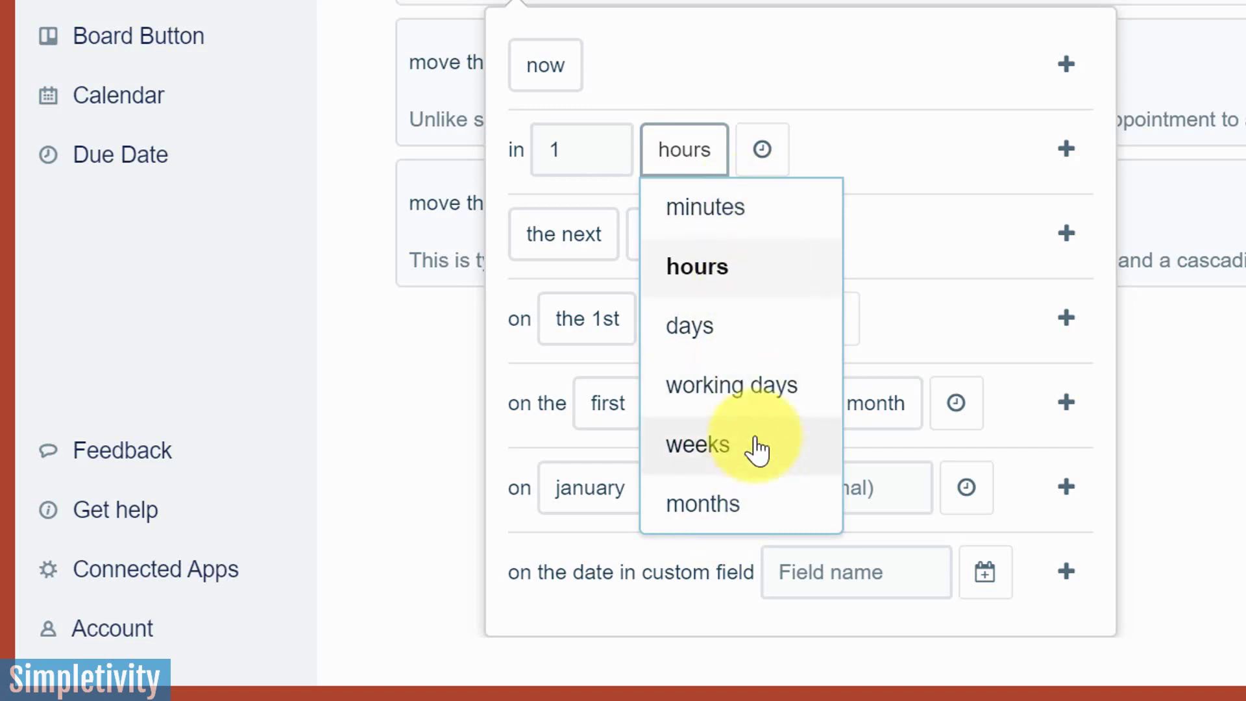
{"action": "left_click", "coordinate": [587, 139]}
{"action": "key", "text": "BackSpace"}
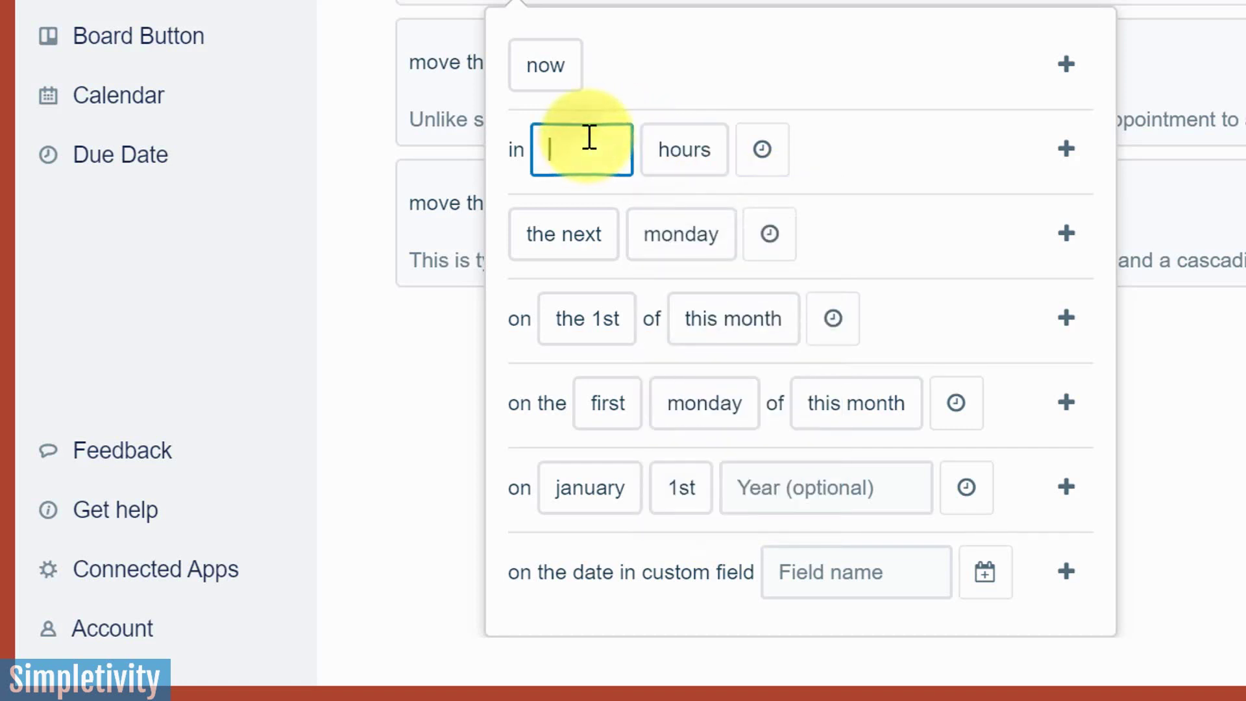
{"action": "type", "text": "72"}
{"action": "left_click", "coordinate": [876, 139]}
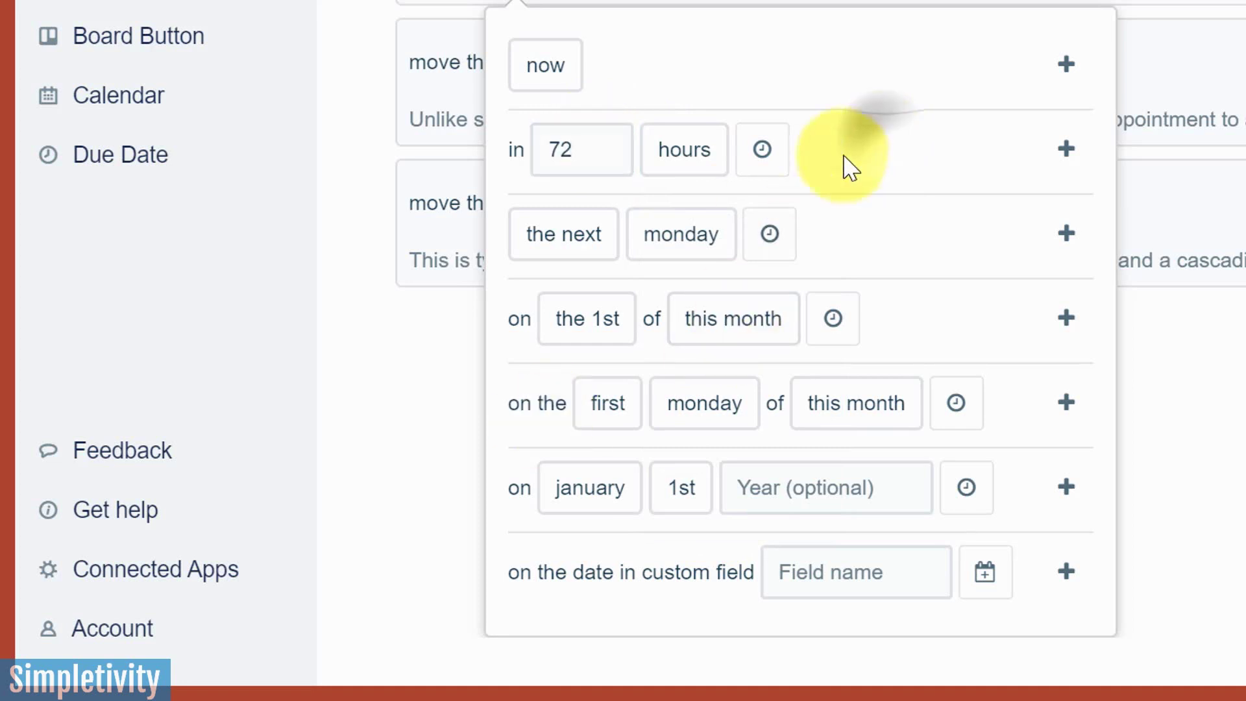
{"action": "left_click", "coordinate": [647, 172]}
{"action": "left_click", "coordinate": [871, 163]}
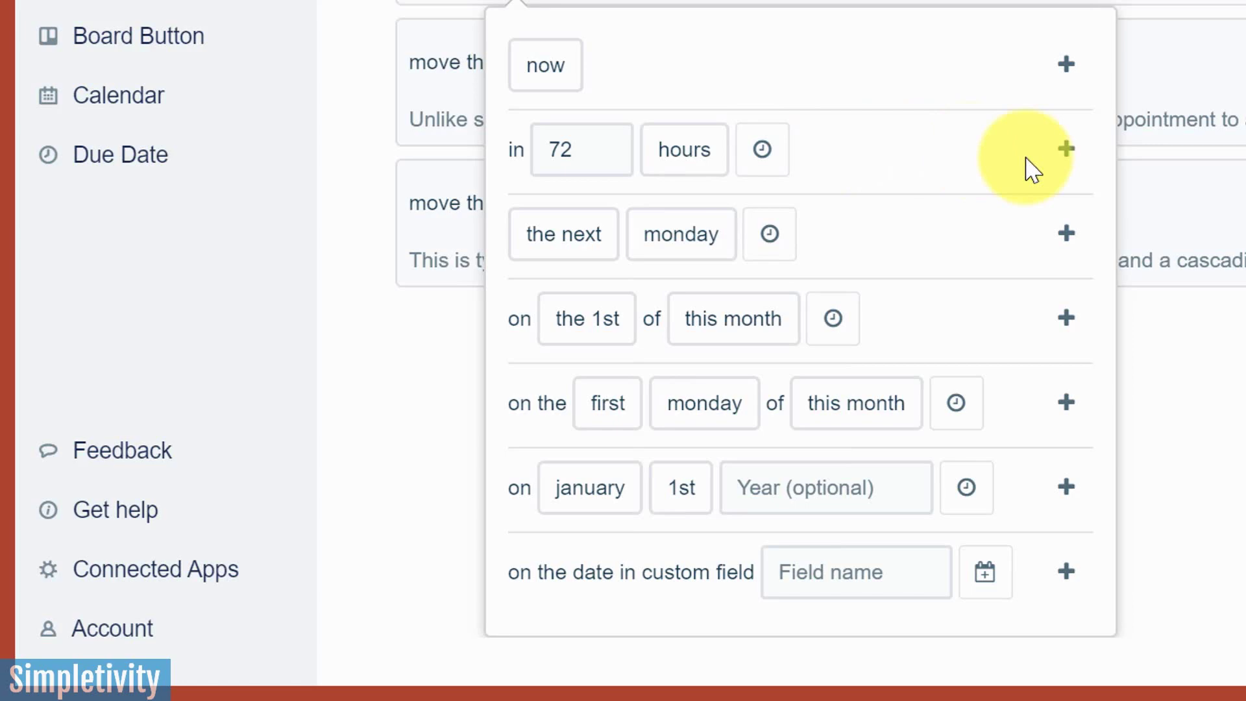
{"action": "left_click", "coordinate": [1068, 152]}
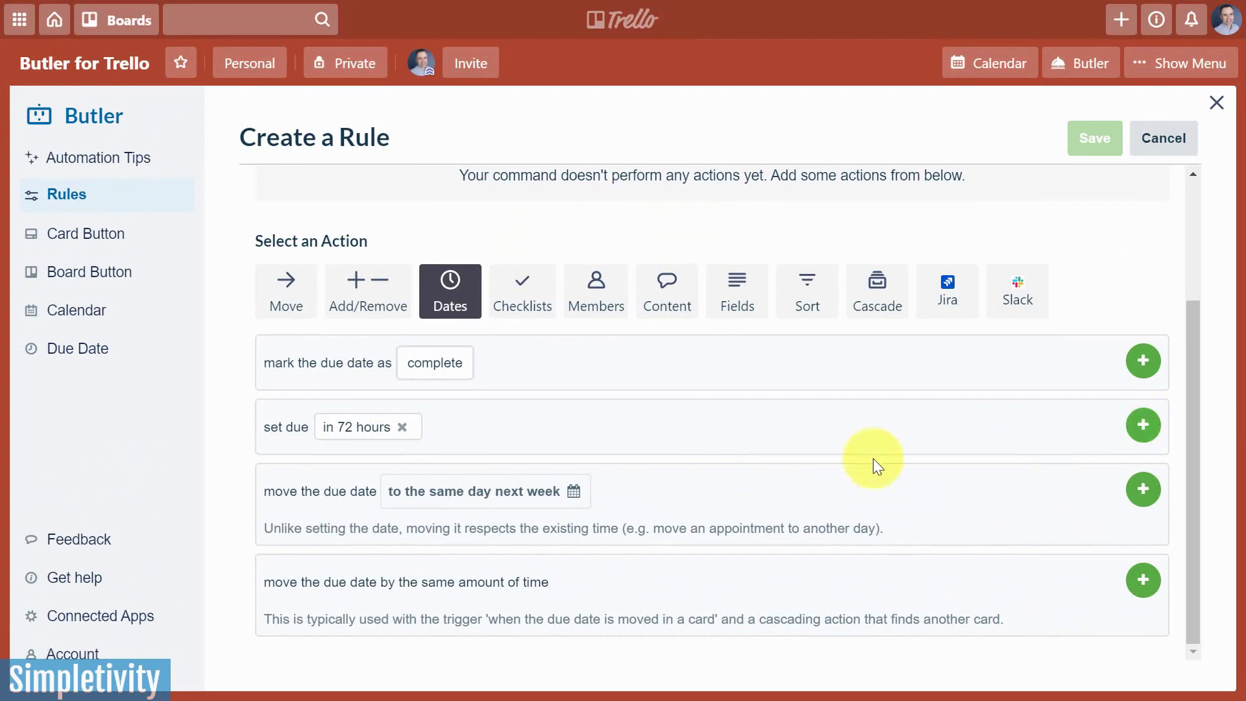
{"action": "left_click", "coordinate": [1143, 425]}
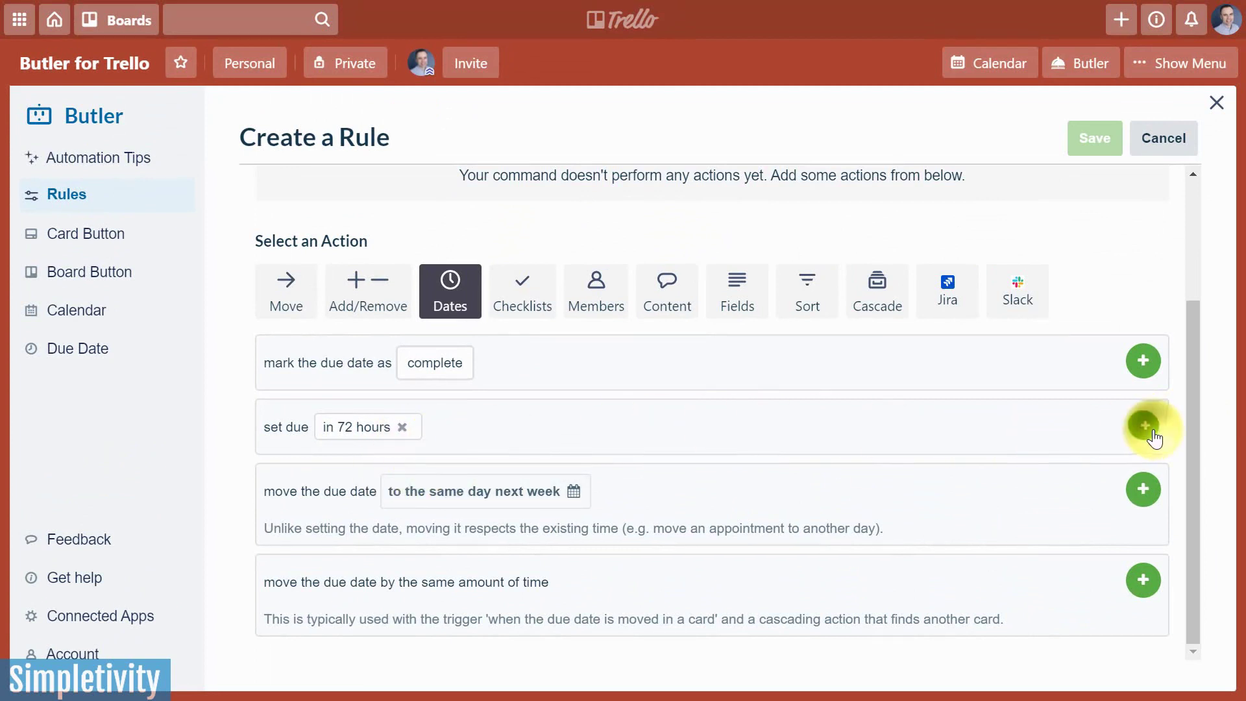
{"action": "scroll", "coordinate": [808, 396], "scroll_direction": "up", "scroll_amount": 3}
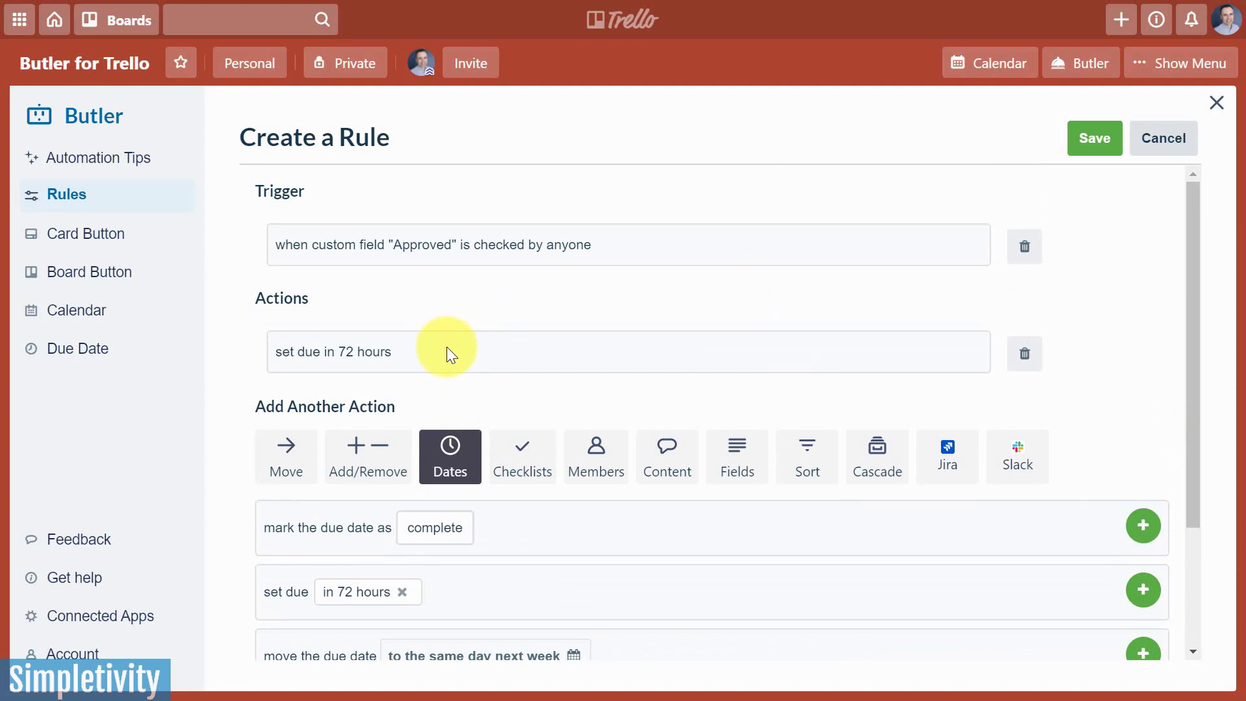
{"action": "scroll", "coordinate": [447, 351], "scroll_direction": "down", "scroll_amount": 3}
Add a second action to the Approved-checkbox rule that adds a selected board member to the card.
{"action": "left_click", "coordinate": [595, 297]}
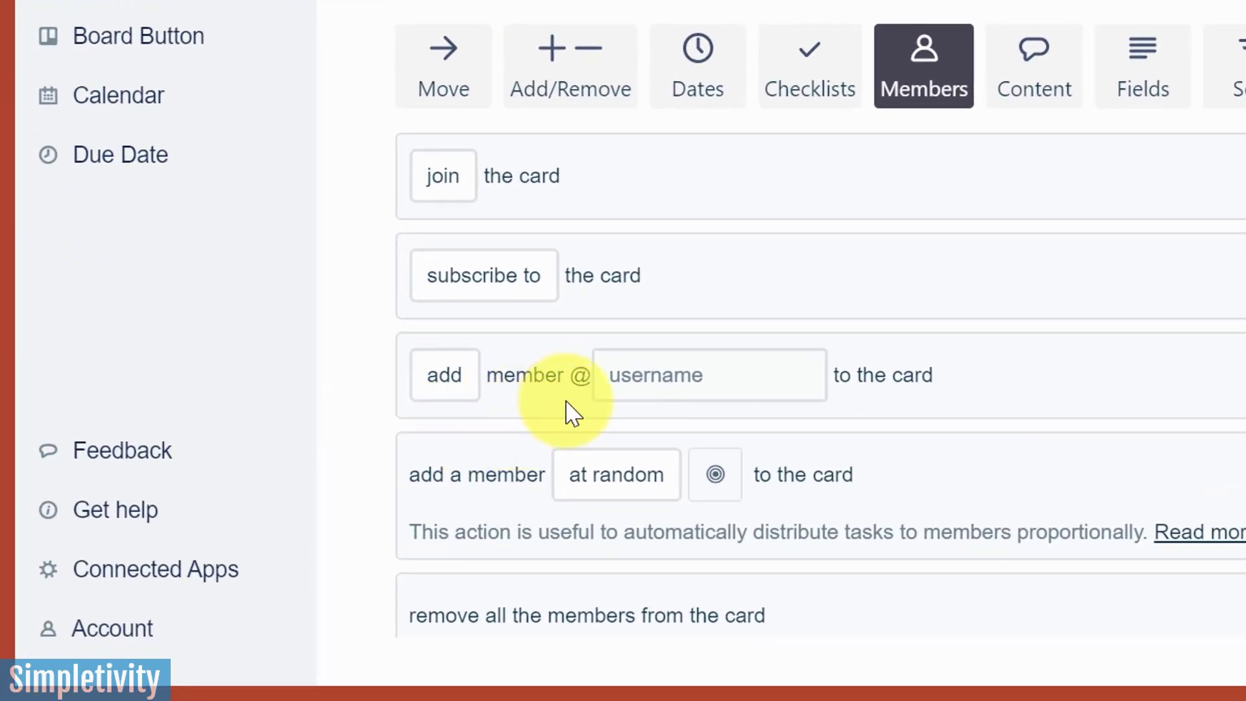
{"action": "left_click", "coordinate": [717, 378]}
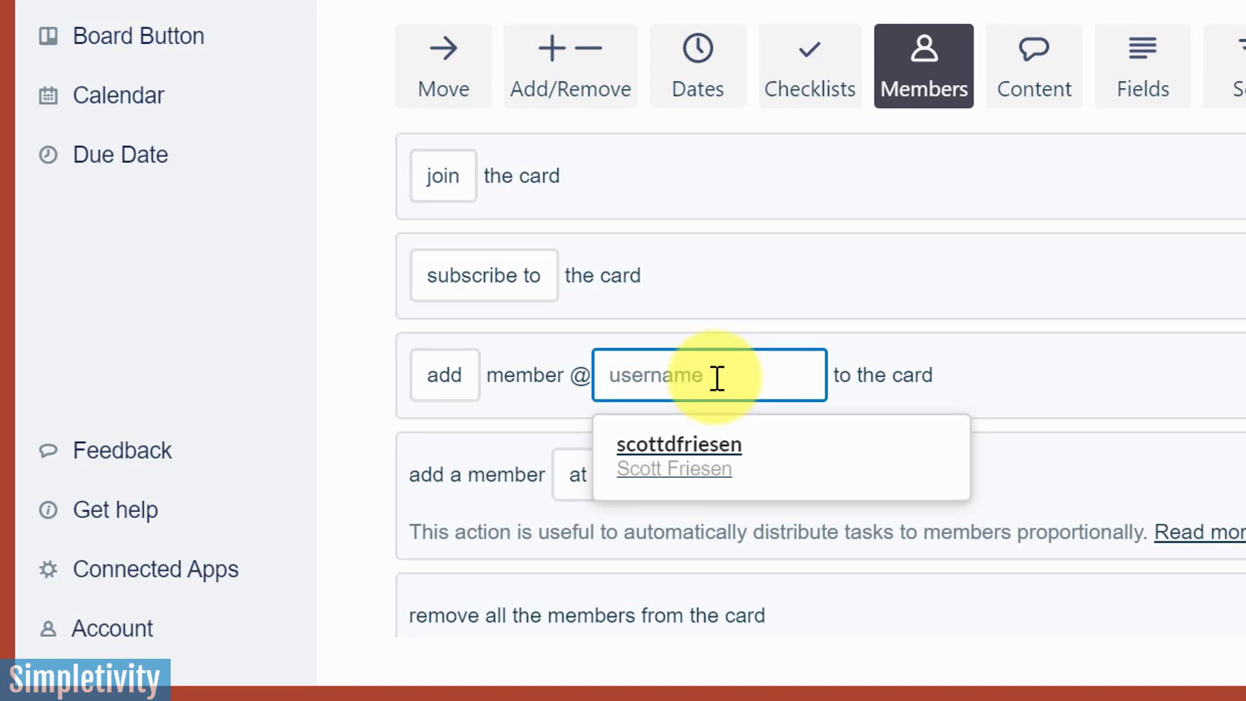
{"action": "left_click", "coordinate": [687, 462]}
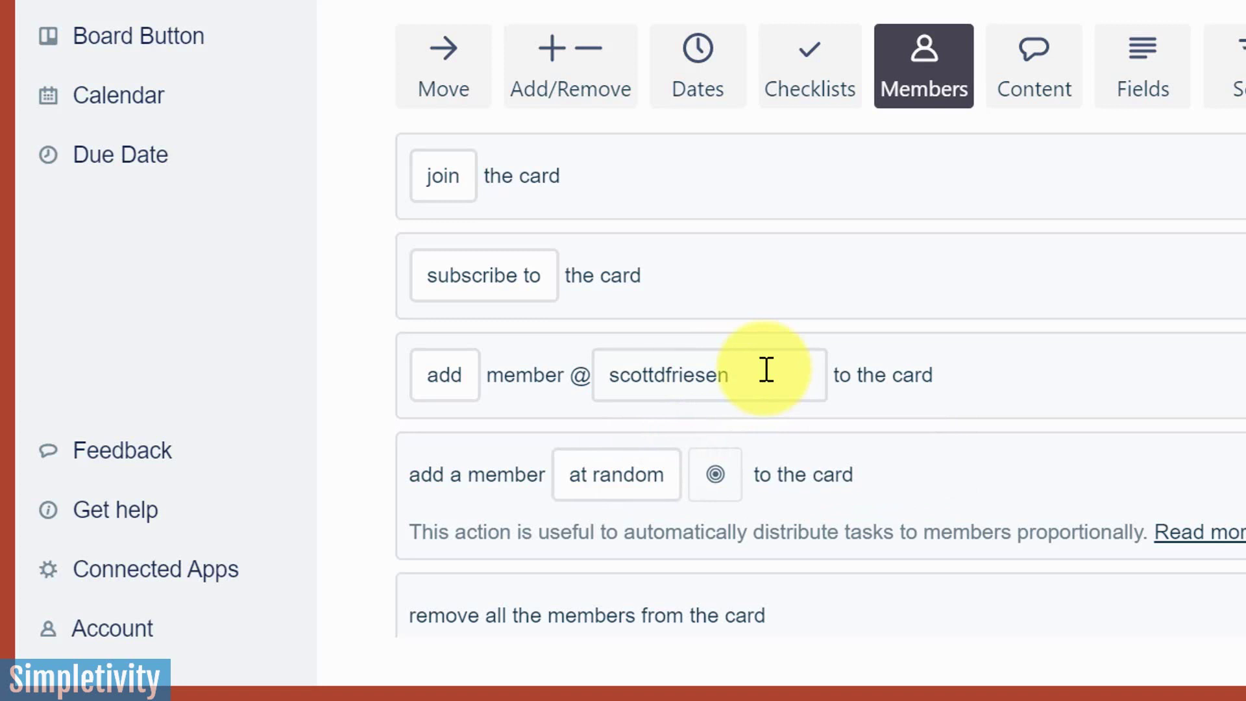
{"action": "left_click", "coordinate": [678, 458]}
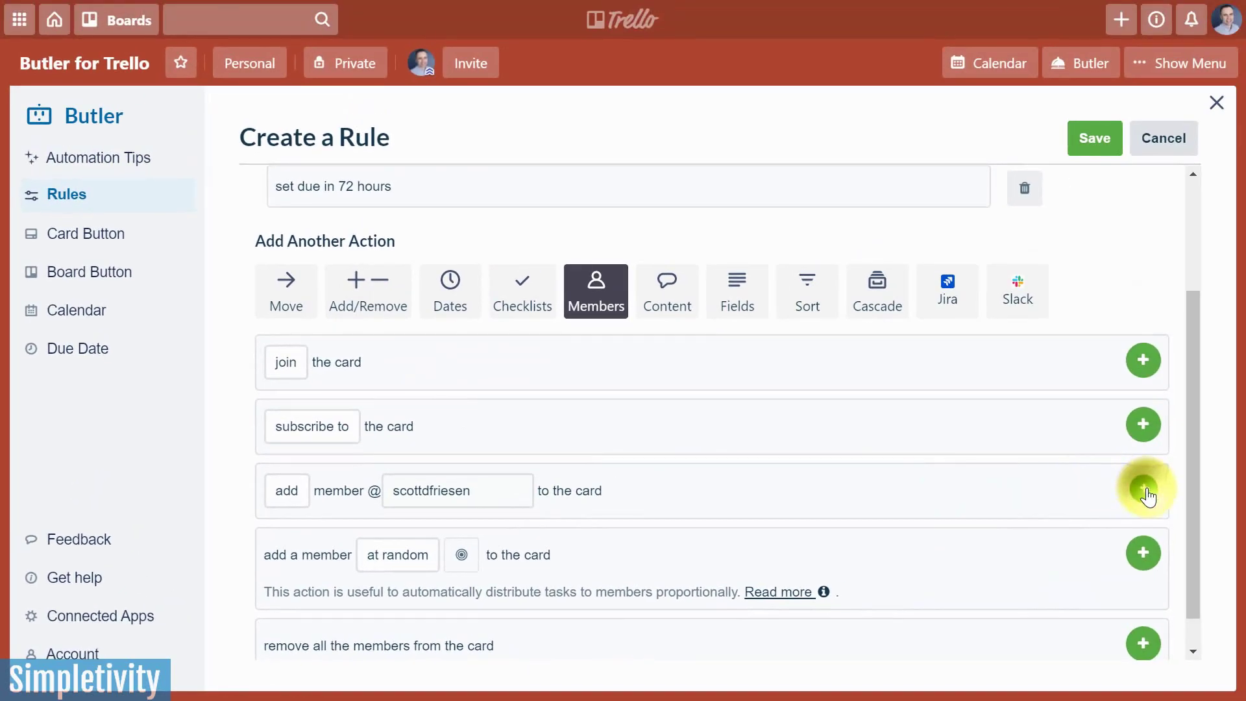
{"action": "left_click", "coordinate": [1141, 490]}
{"action": "scroll", "coordinate": [872, 503], "scroll_direction": "up", "scroll_amount": 3}
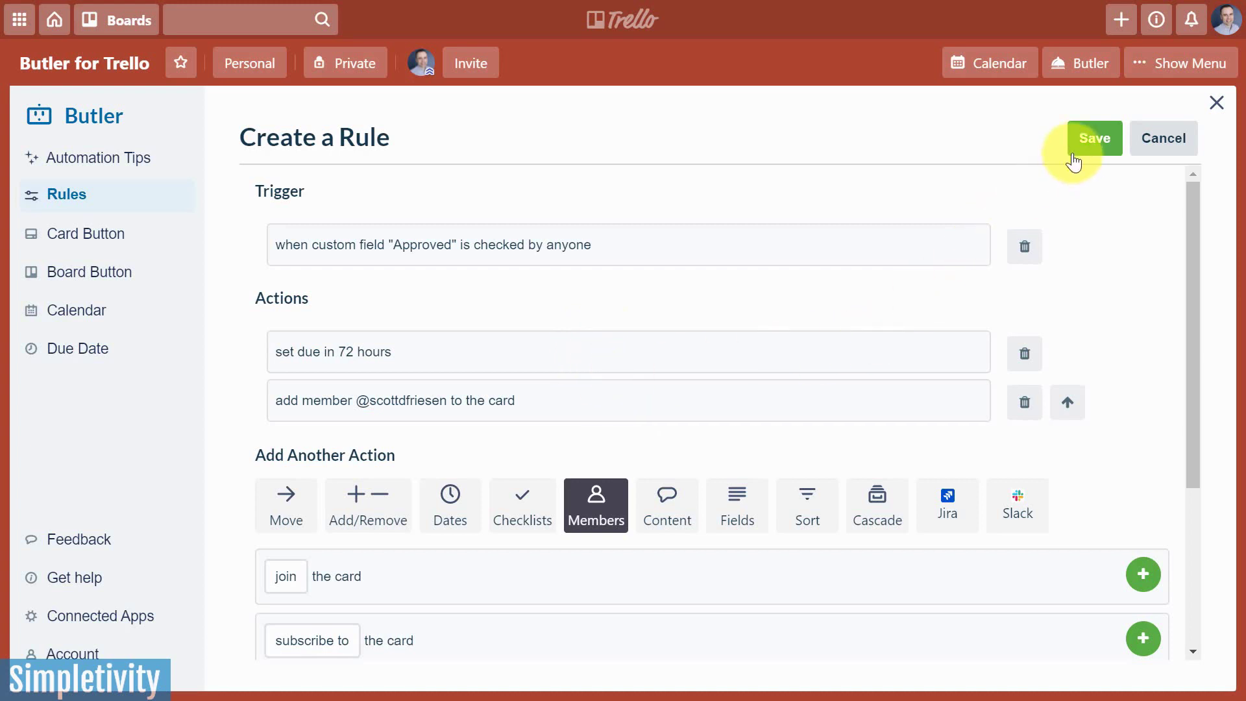
Save the Approved rule, then tick Approved on the 'Contact client about meeting' card to test it.
{"action": "left_click", "coordinate": [1089, 144]}
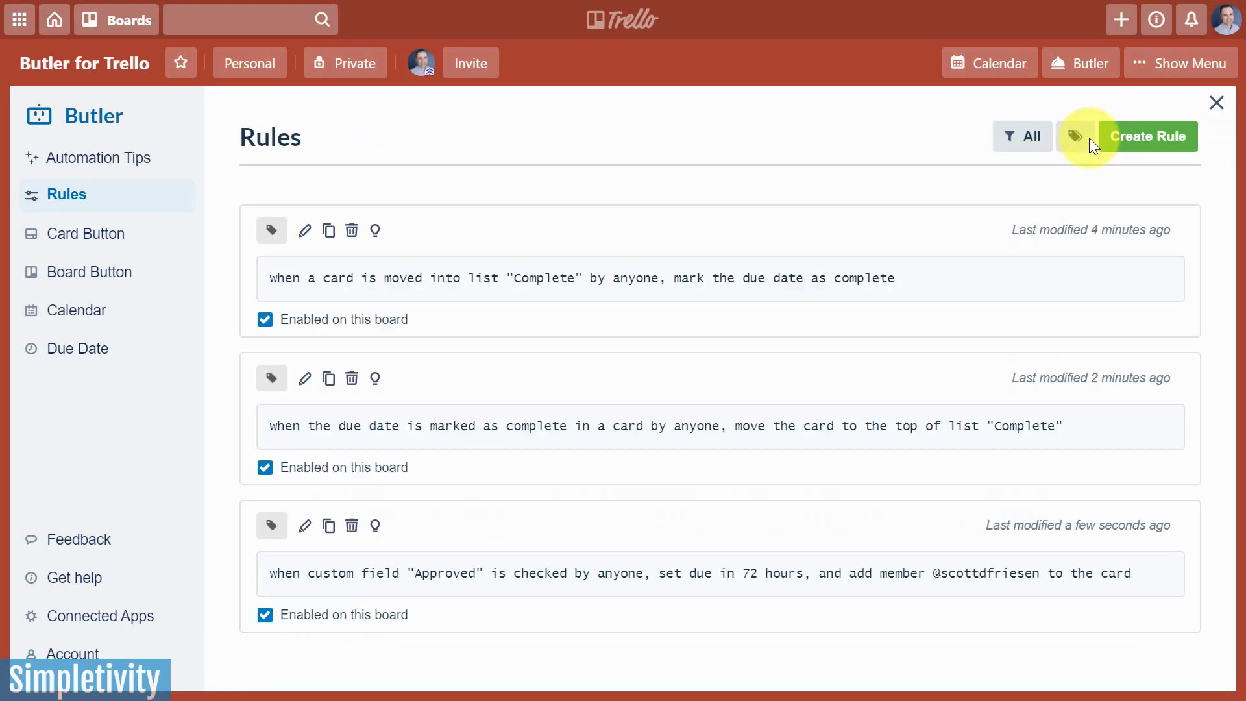
{"action": "left_click", "coordinate": [1218, 103]}
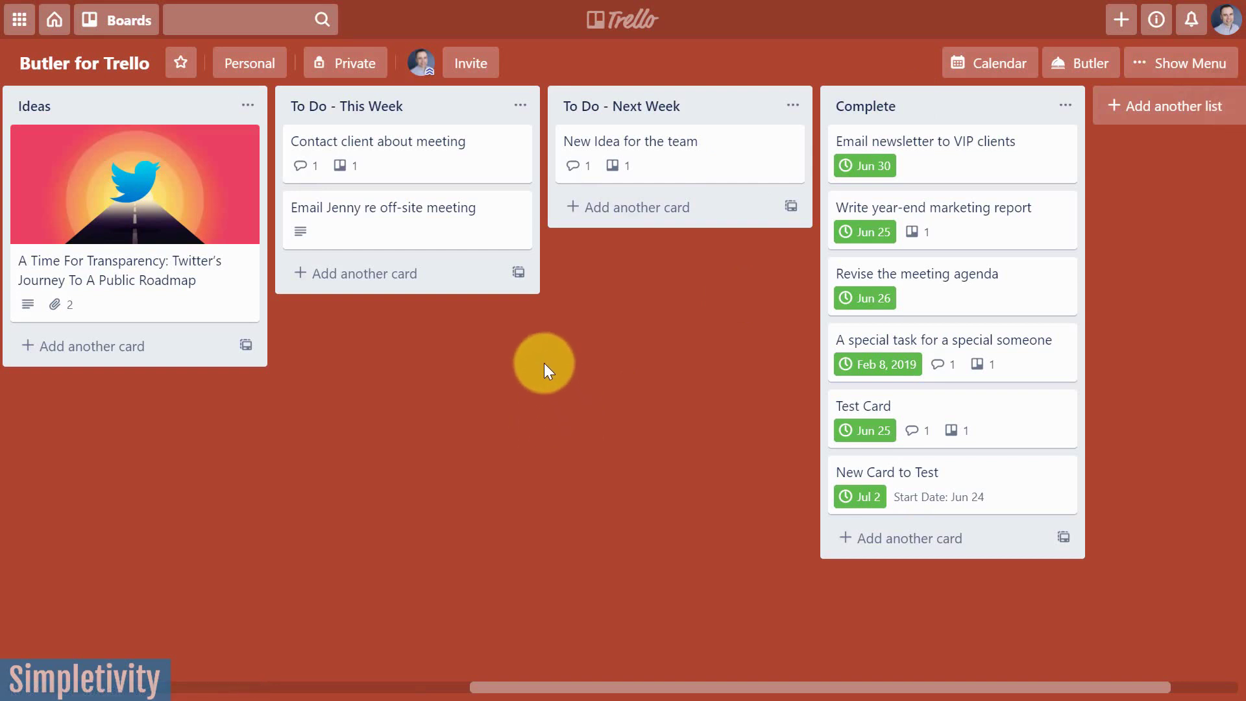
{"action": "left_click", "coordinate": [427, 159]}
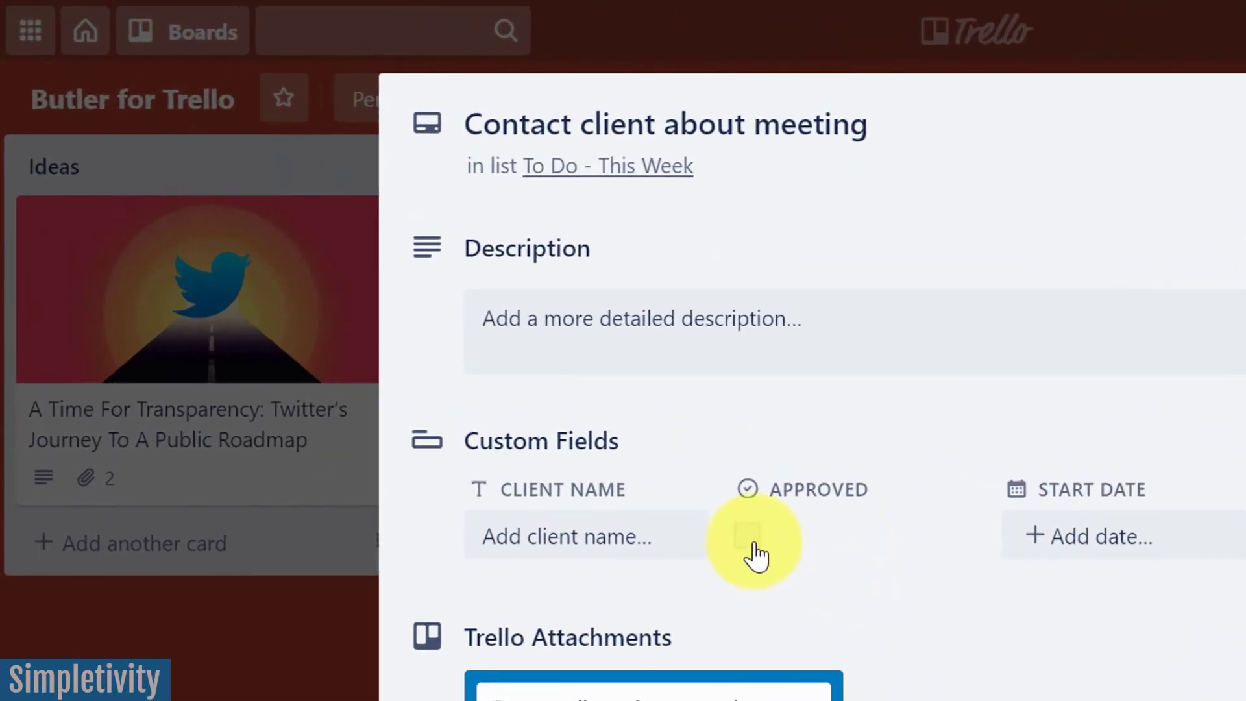
{"action": "left_click", "coordinate": [748, 538]}
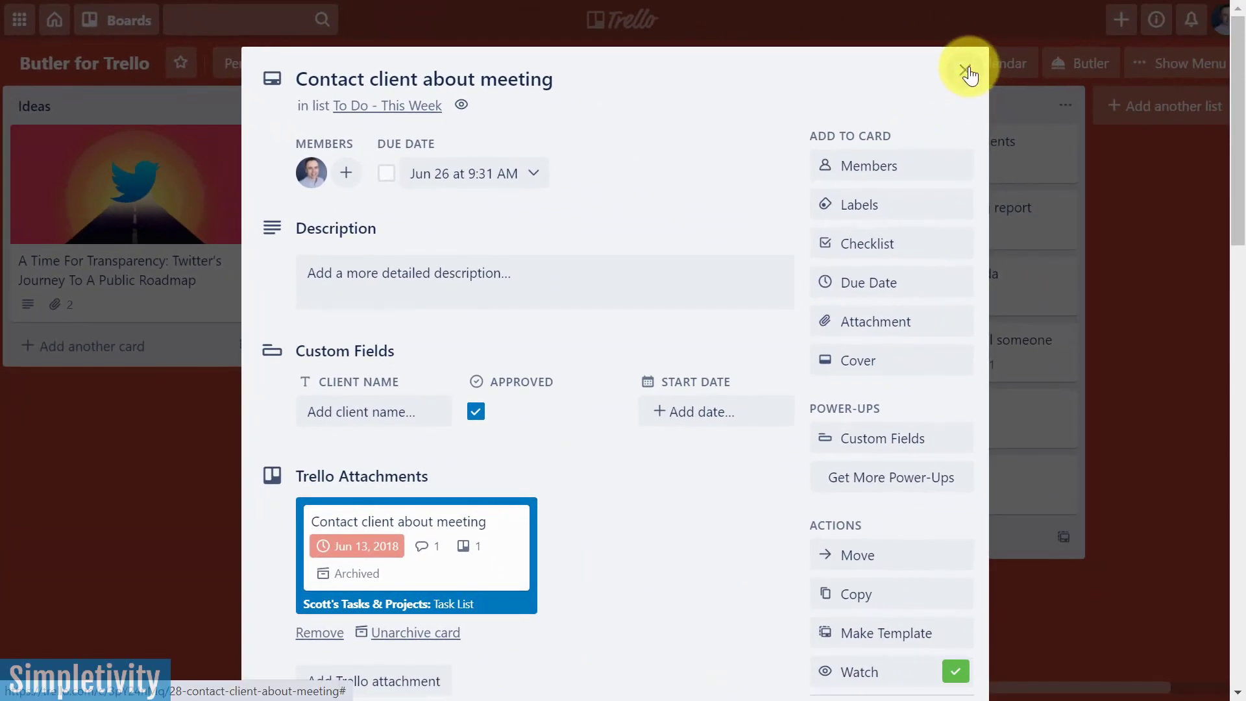
Close the card and scroll the board left to show the Tasks for Jun 20–22, 2020 lists.
{"action": "left_click", "coordinate": [967, 71]}
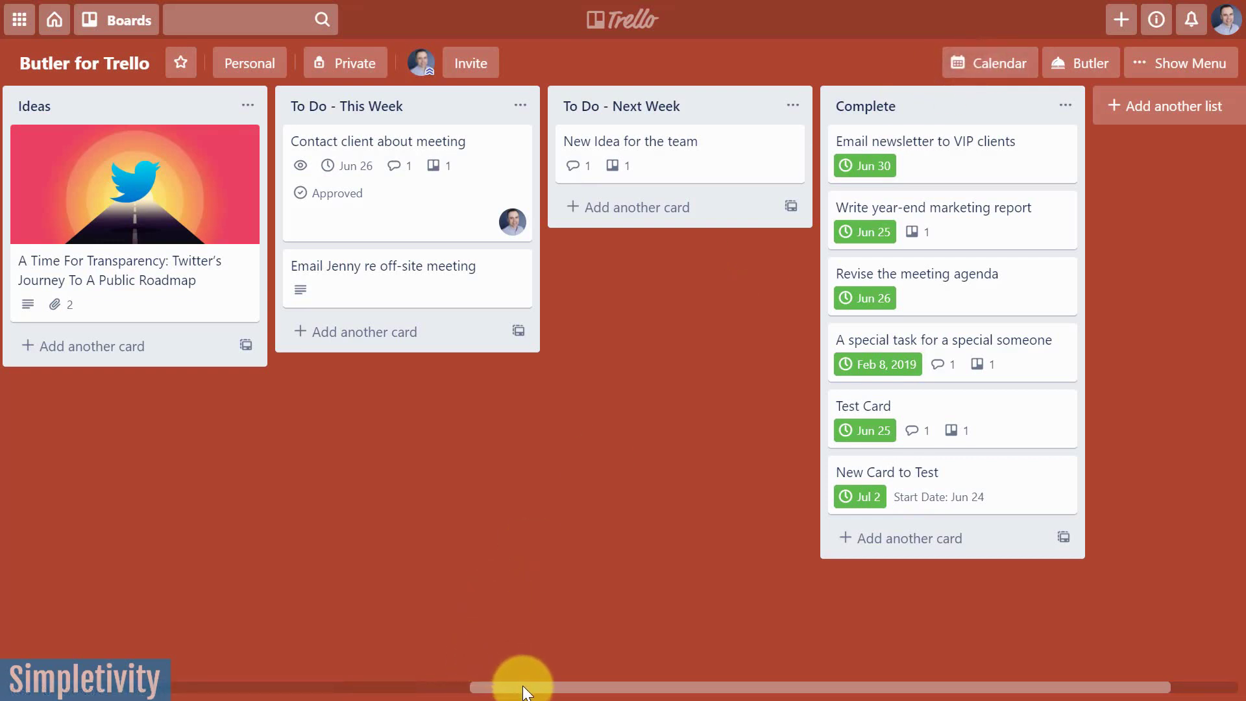
{"action": "left_click_drag", "start_coordinate": [526, 693], "coordinate": [62, 693]}
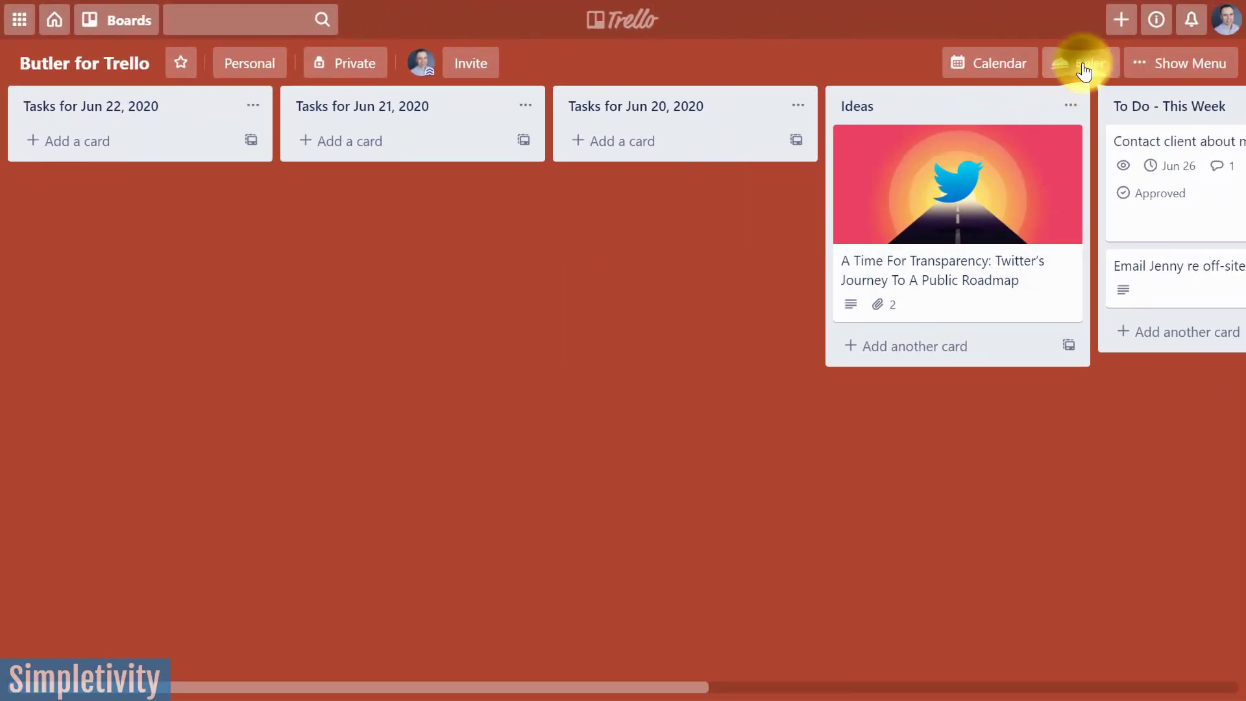
Open Butler's Calendar section and start creating a new calendar command.
{"action": "left_click", "coordinate": [1080, 62]}
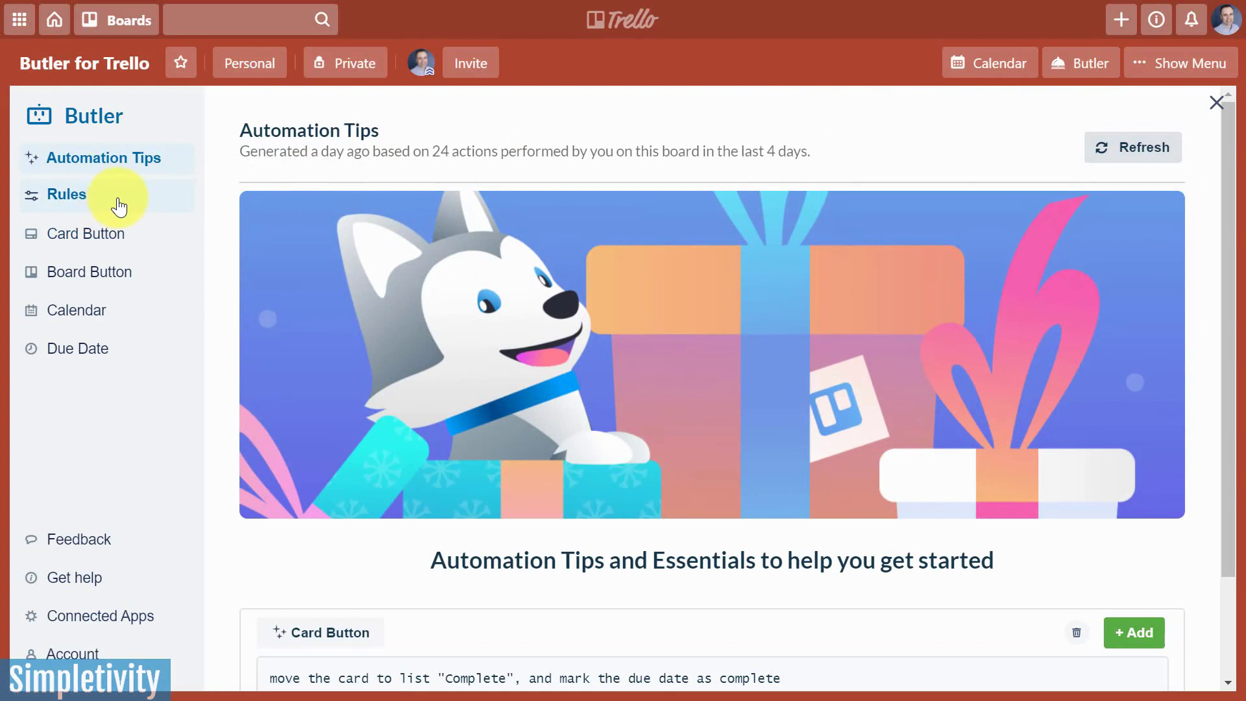
{"action": "left_click", "coordinate": [79, 311]}
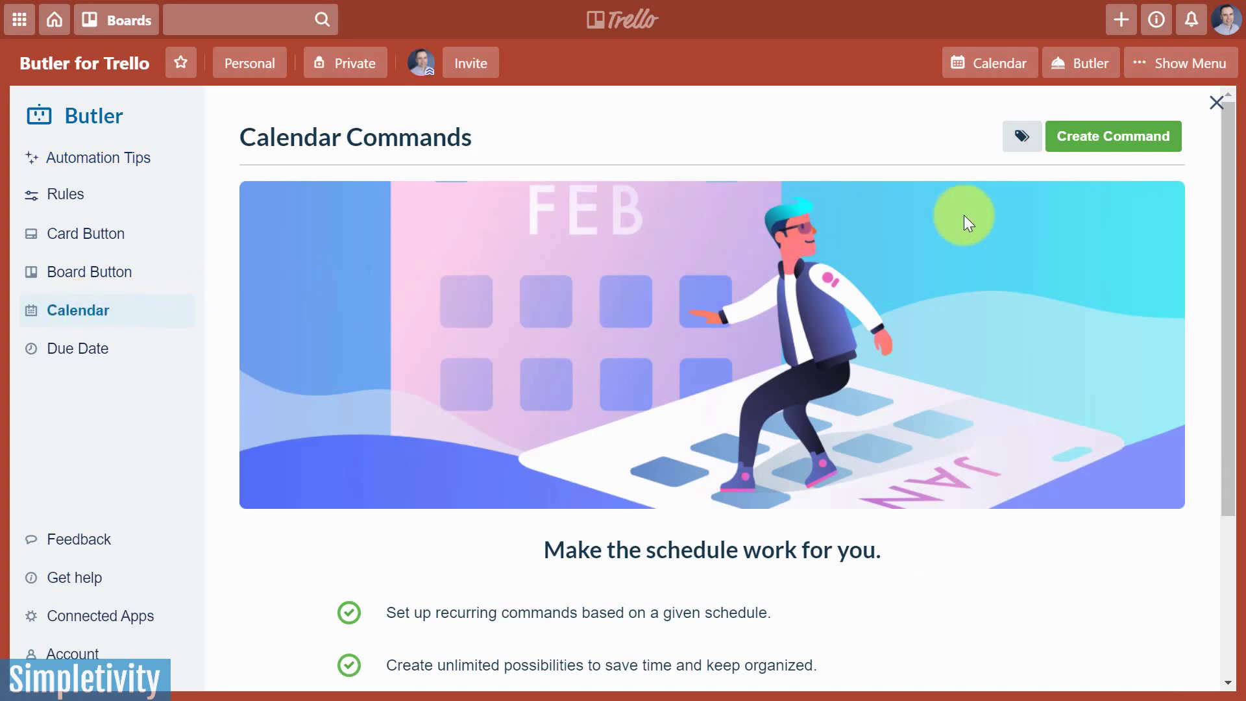
{"action": "left_click", "coordinate": [1112, 138]}
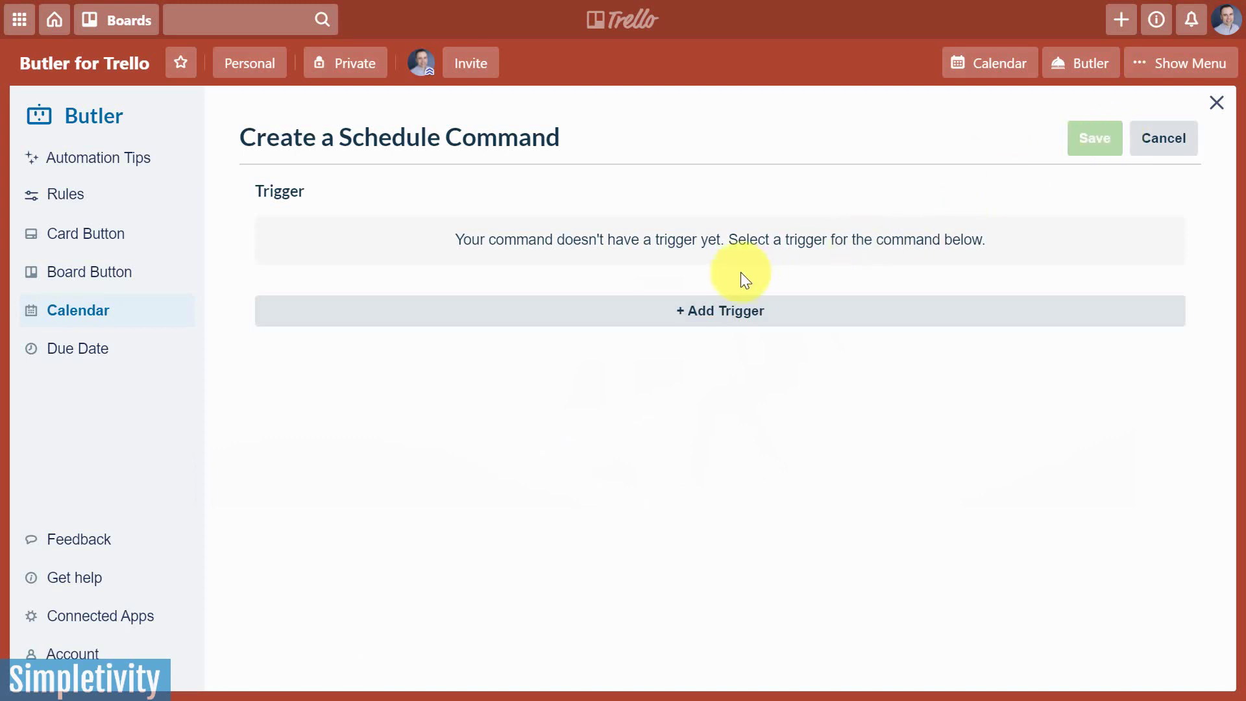
Give the new calendar command an 'every day at 5:00 am' trigger.
{"action": "left_click", "coordinate": [553, 312]}
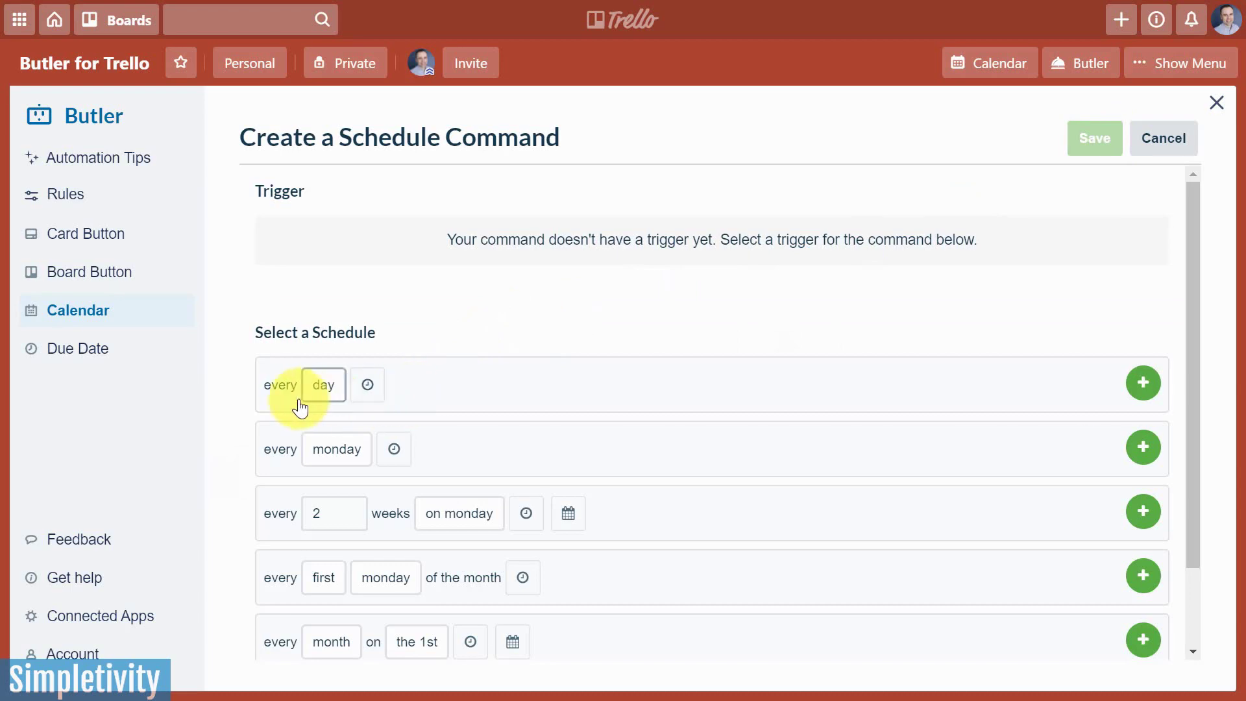
{"action": "left_click", "coordinate": [325, 409]}
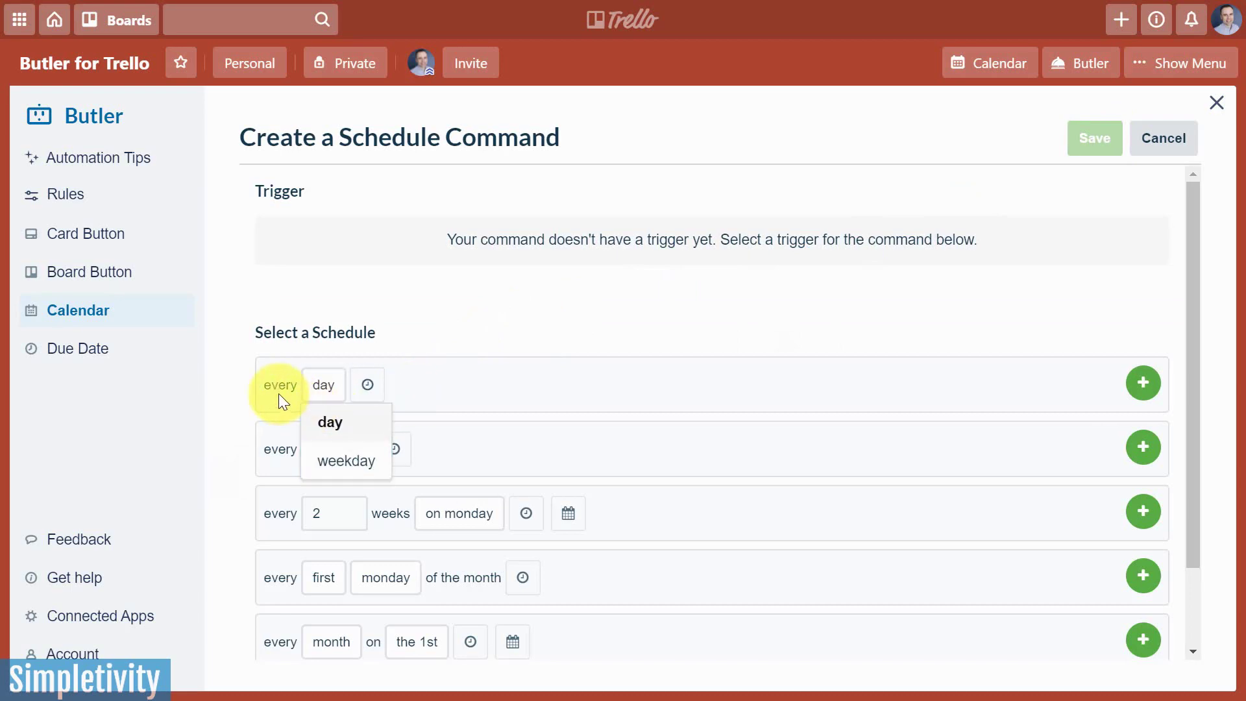
{"action": "left_click", "coordinate": [283, 397]}
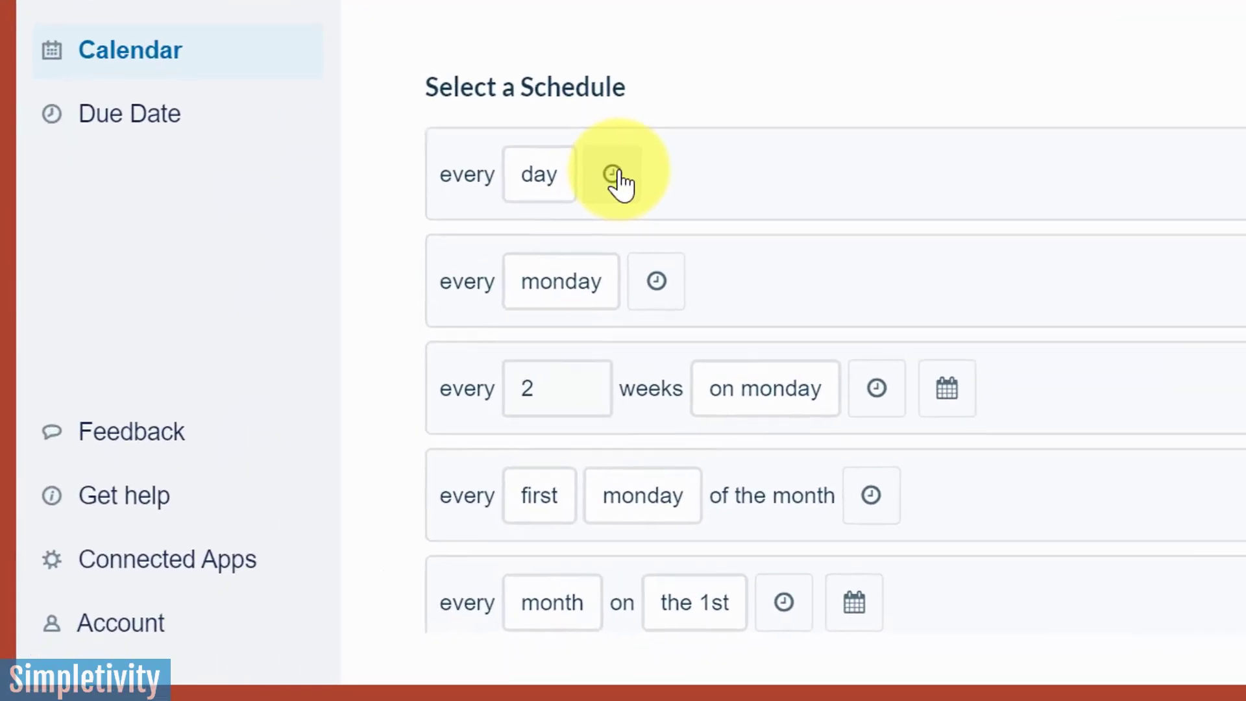
{"action": "left_click", "coordinate": [369, 386]}
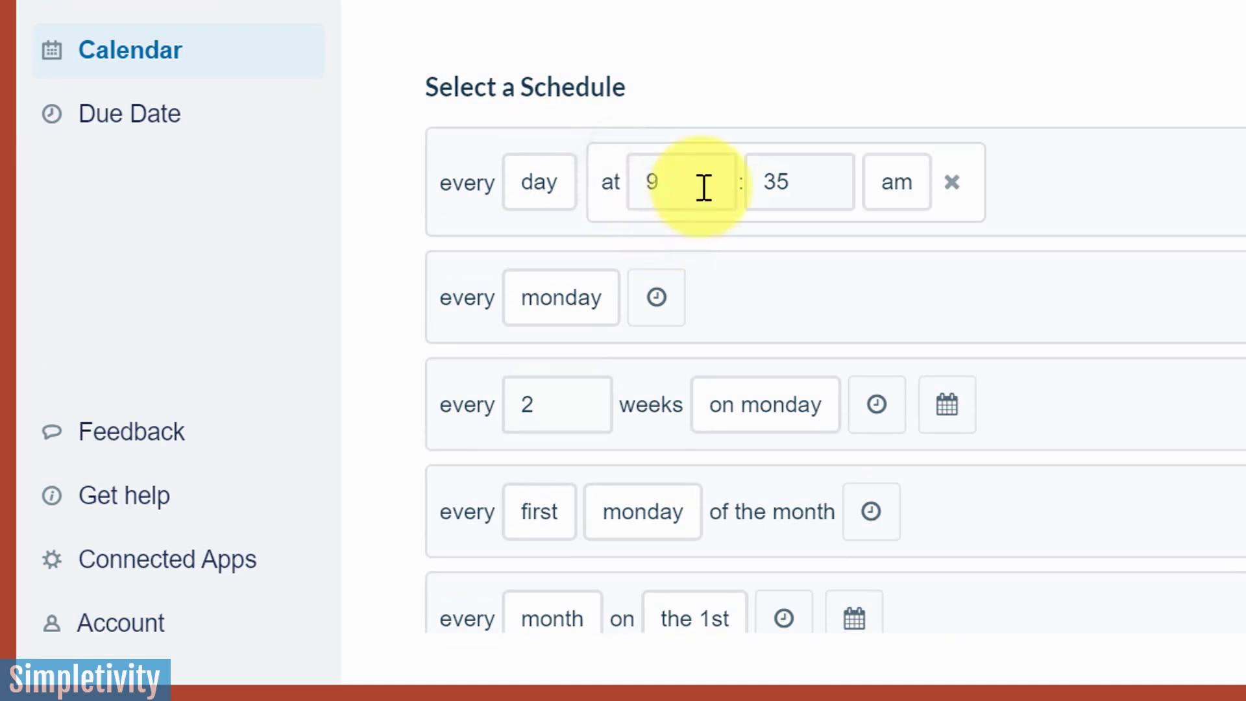
{"action": "left_click", "coordinate": [656, 182]}
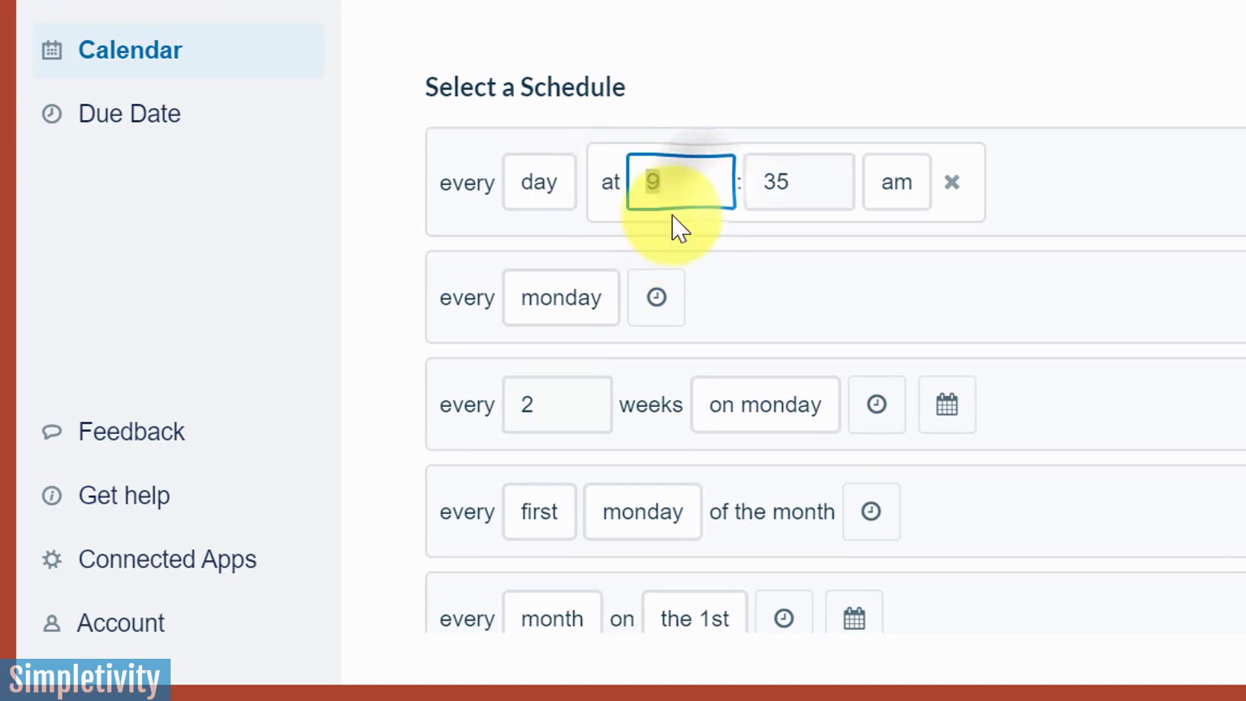
{"action": "type", "text": "5"}
{"action": "left_click", "coordinate": [811, 186]}
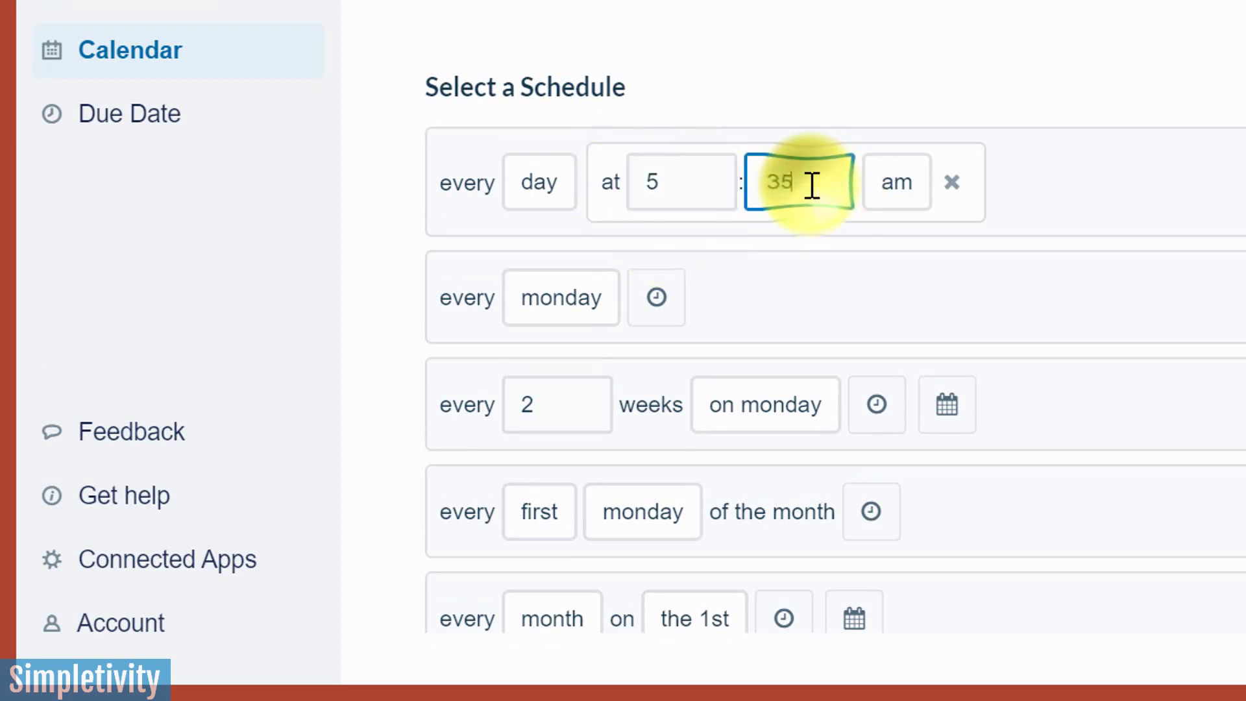
{"action": "key", "text": "BackSpace"}
{"action": "key", "text": "BackSpace"}
{"action": "type", "text": "00"}
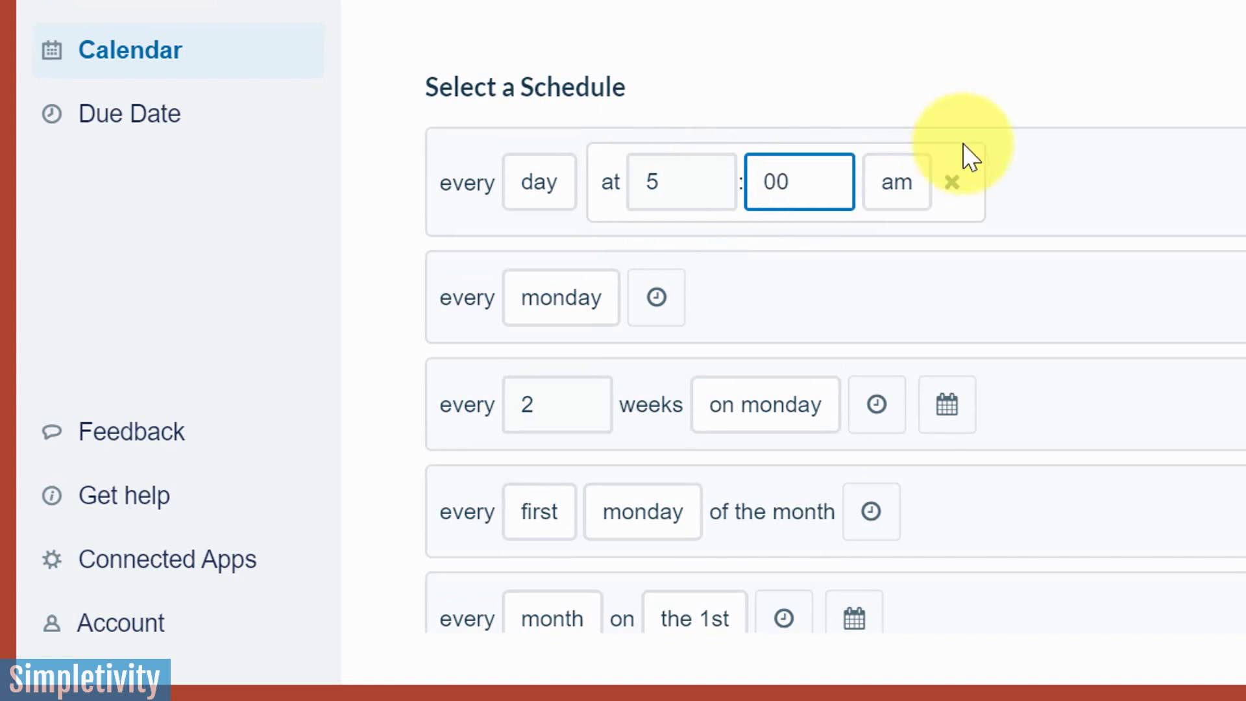
{"action": "left_click", "coordinate": [1111, 198]}
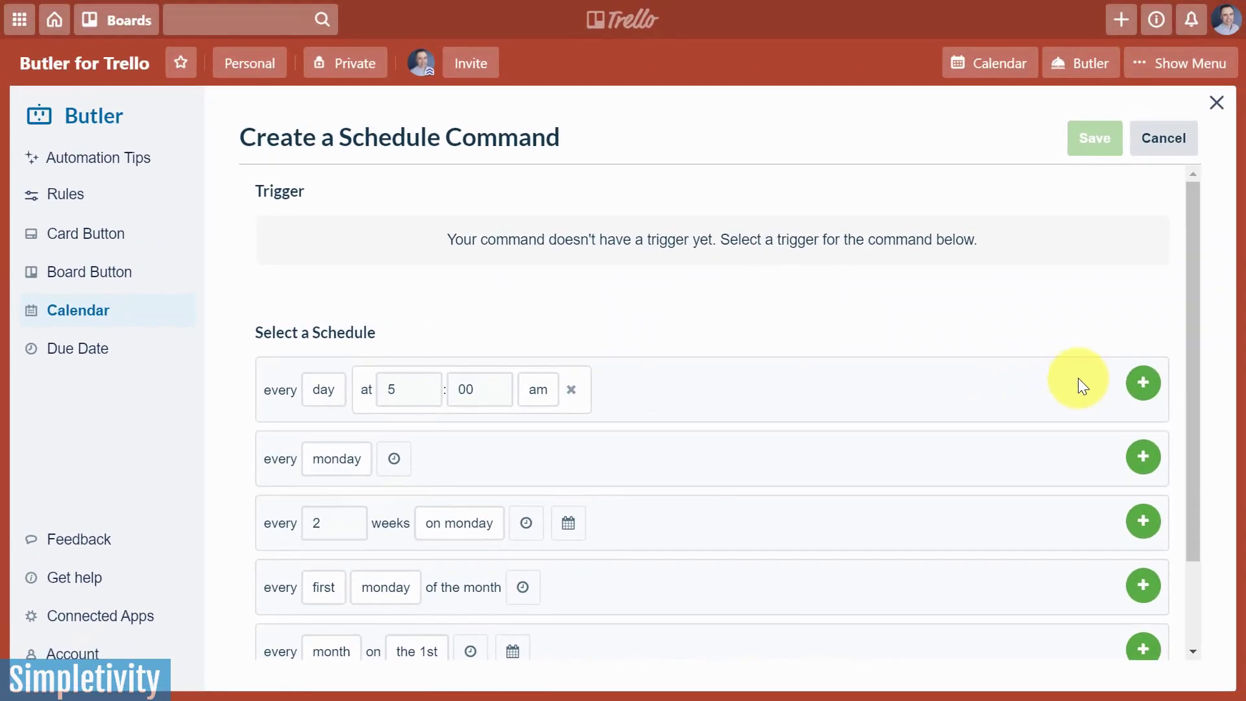
{"action": "left_click", "coordinate": [1143, 387]}
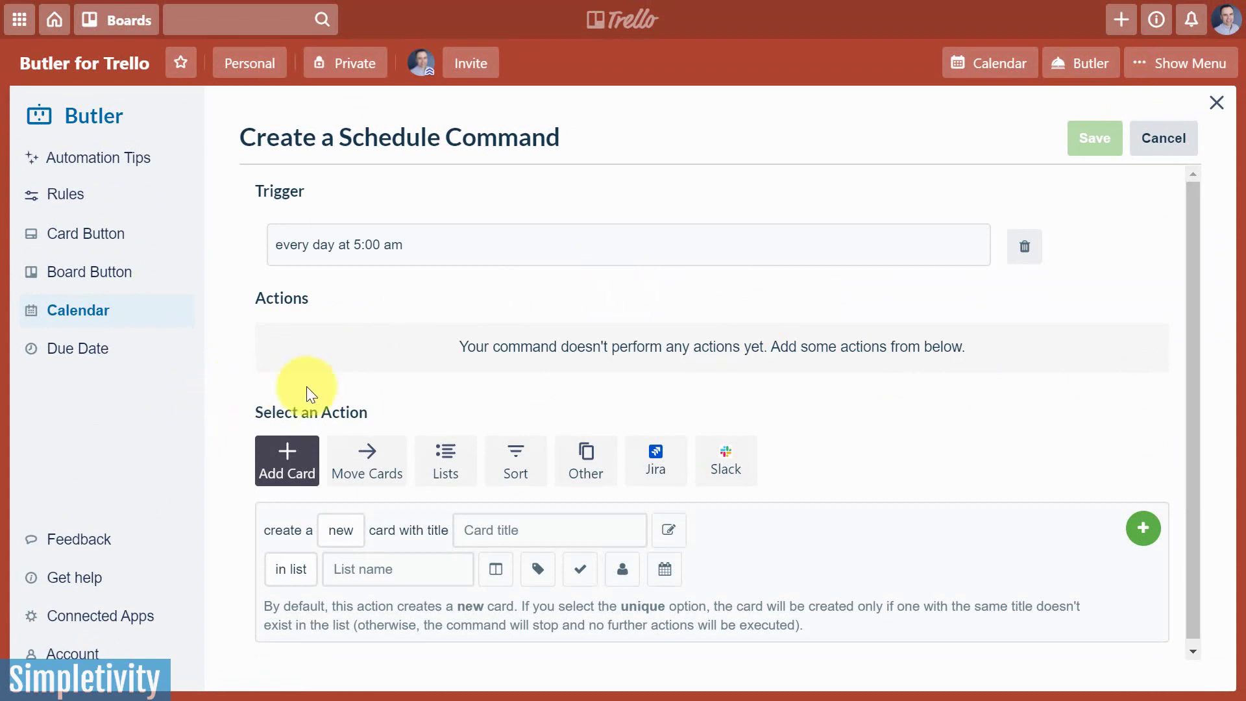
Add an action that creates a new list named 'Tasks for {dateshort}' to the schedule command.
{"action": "left_click", "coordinate": [463, 467]}
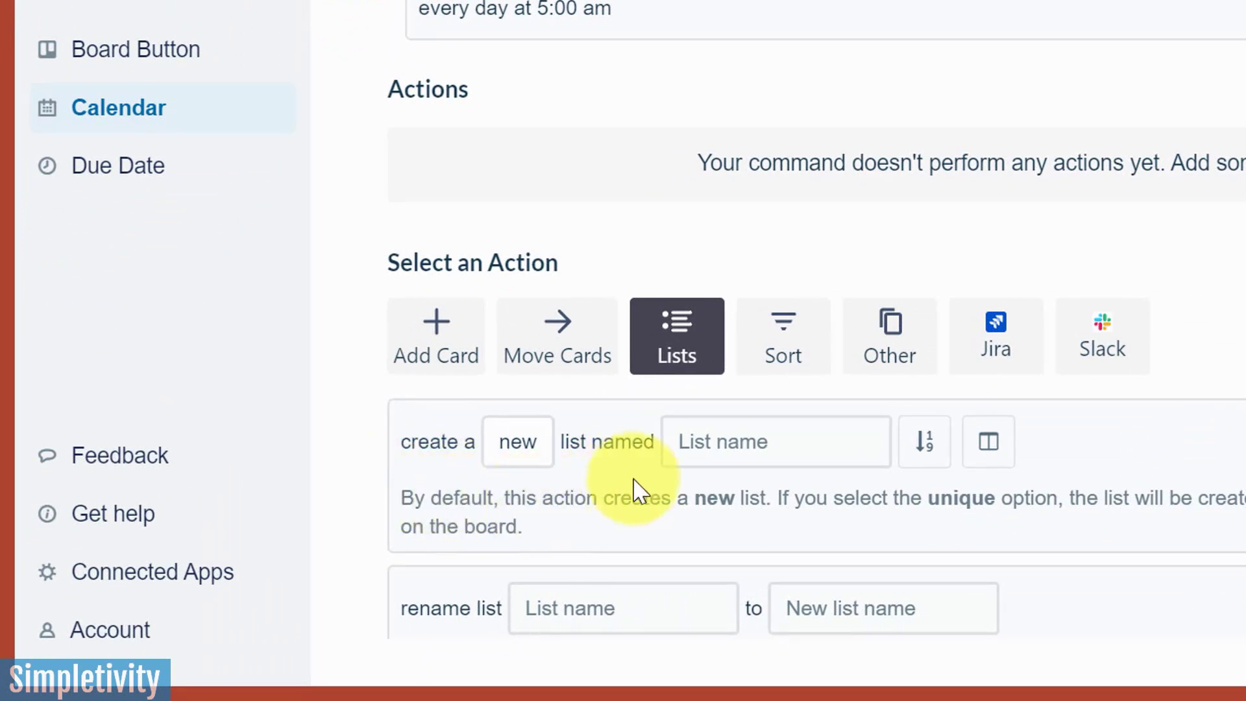
{"action": "left_click", "coordinate": [793, 445]}
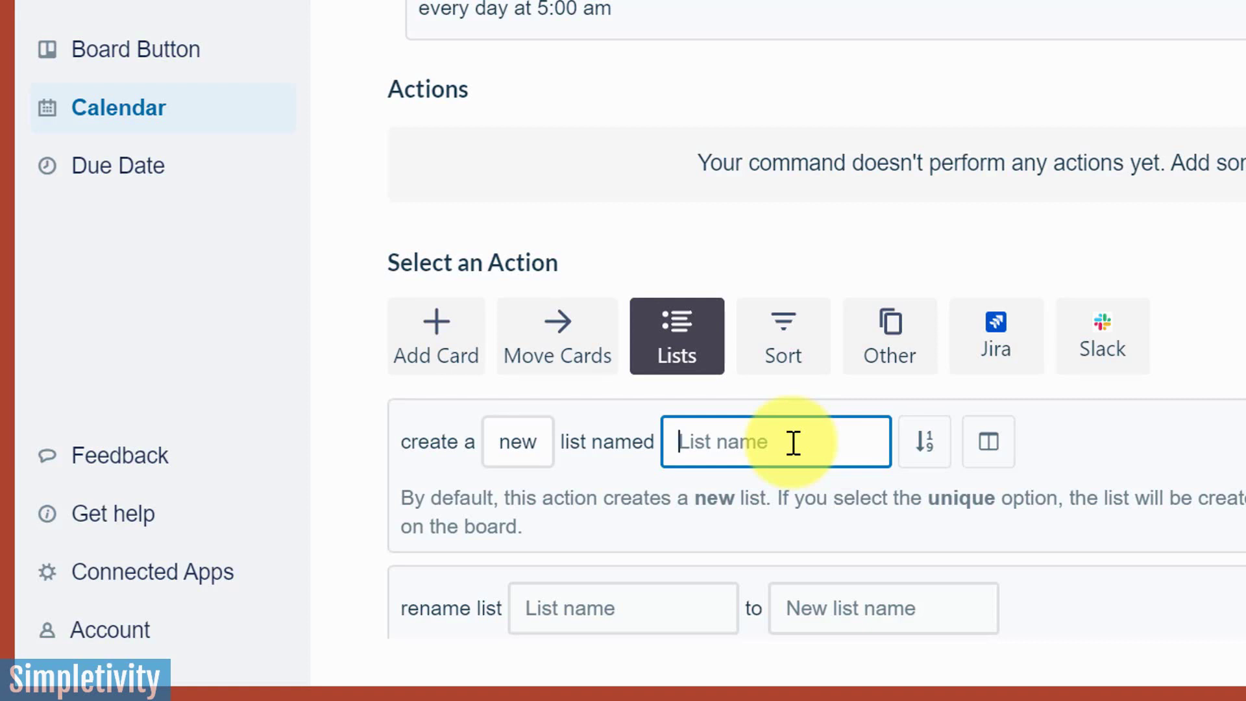
{"action": "type", "text": "Tasks"}
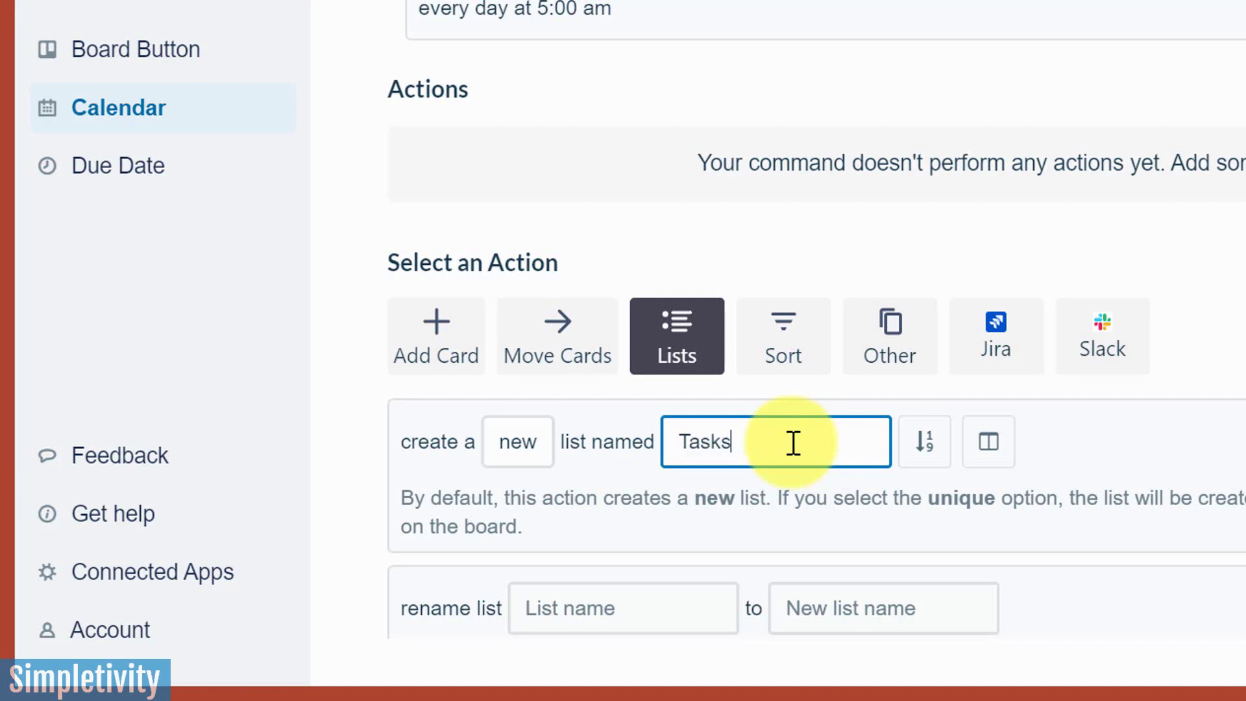
{"action": "type", "text": " for"}
{"action": "type", "text": "{dateshort"}
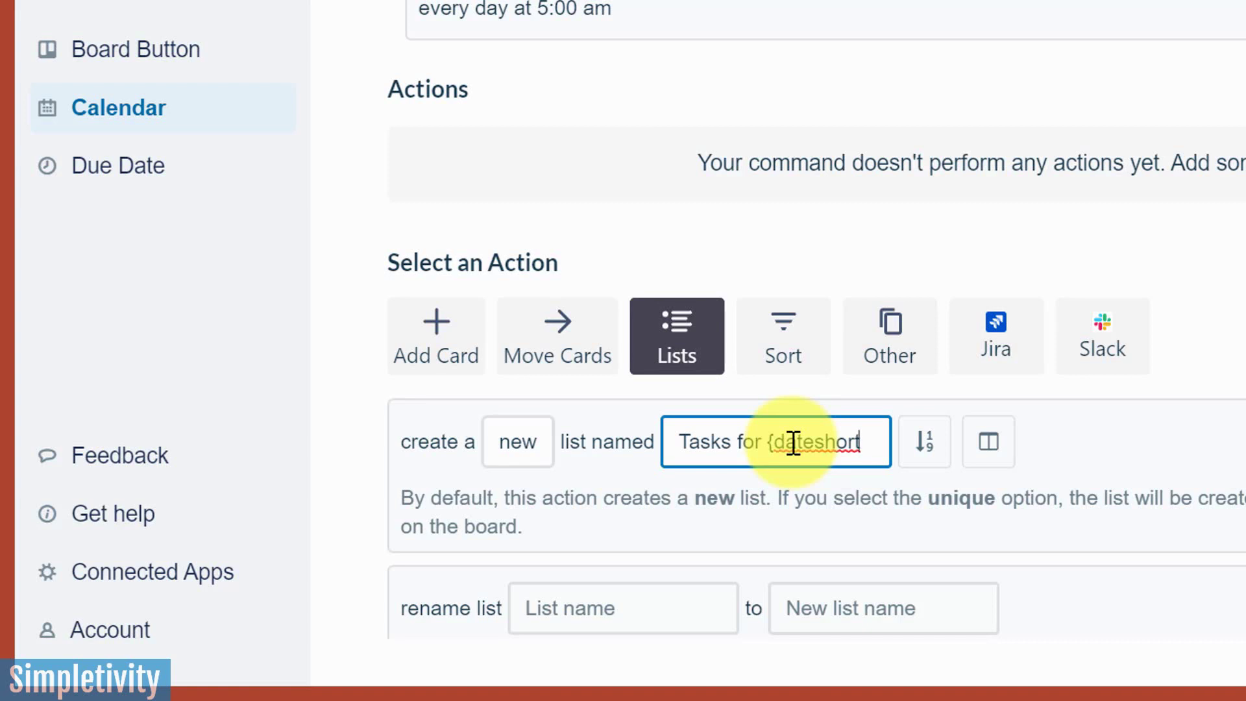
{"action": "type", "text": "}"}
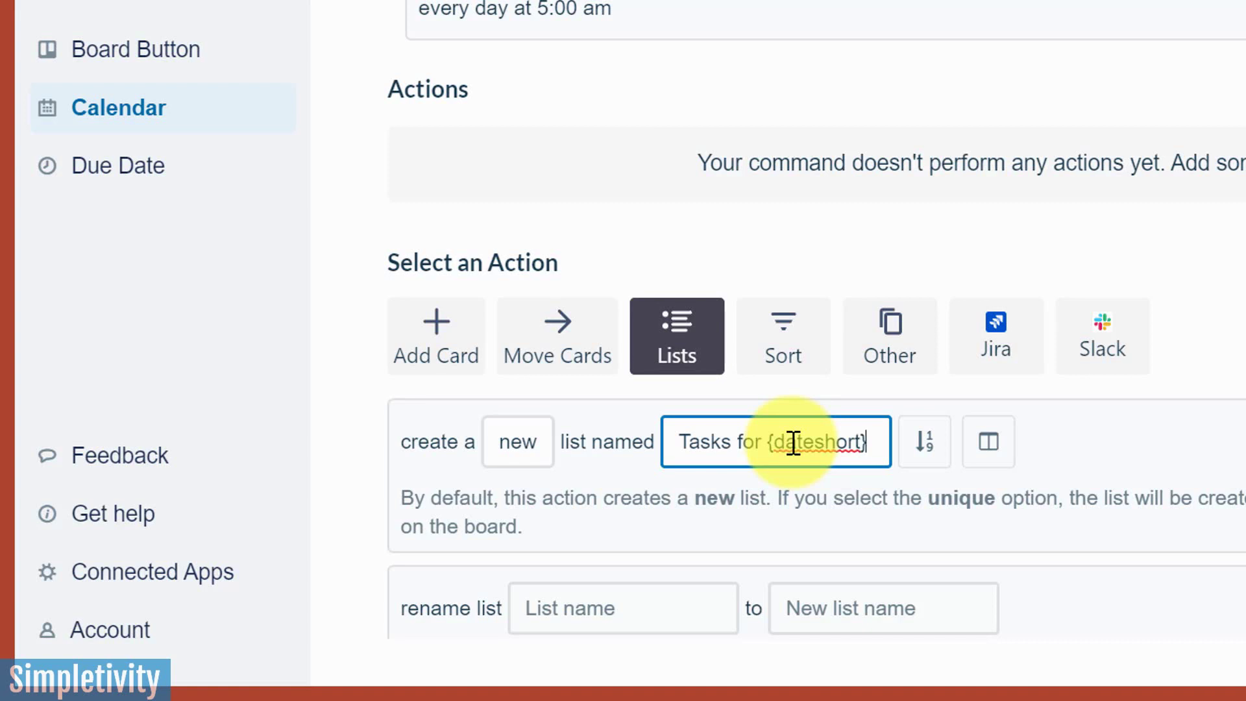
{"action": "left_click", "coordinate": [1168, 465]}
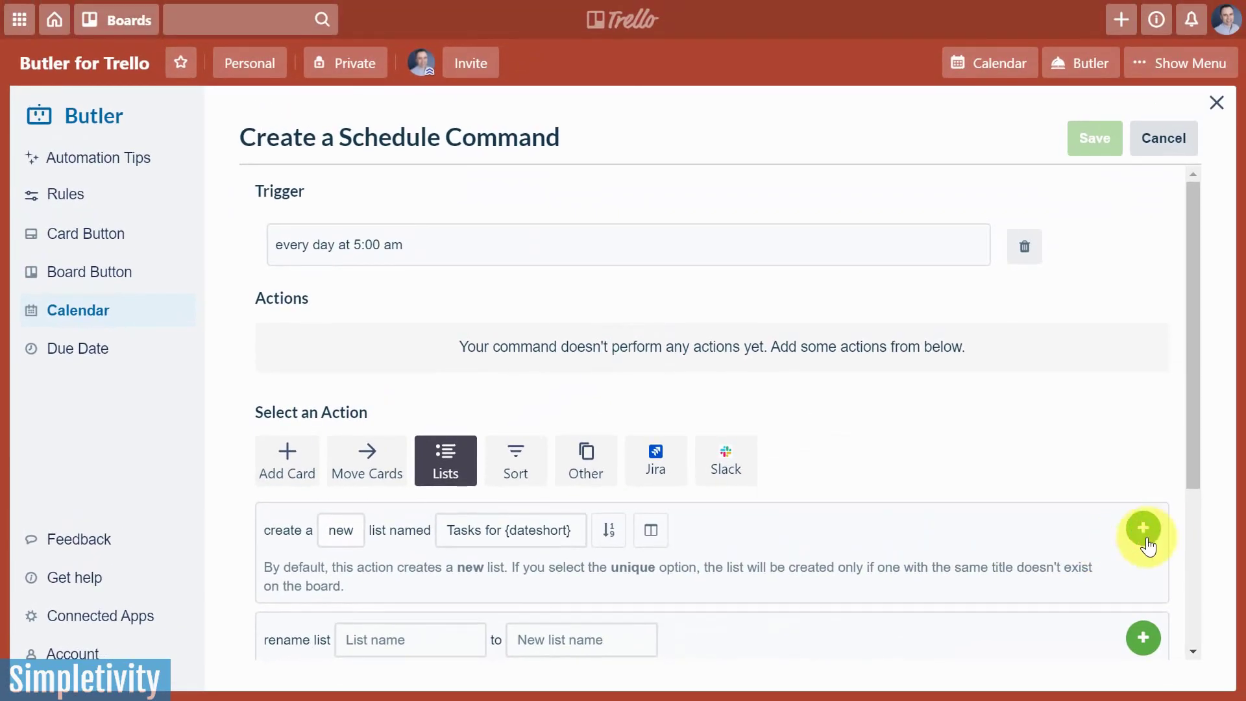
{"action": "left_click", "coordinate": [1144, 528]}
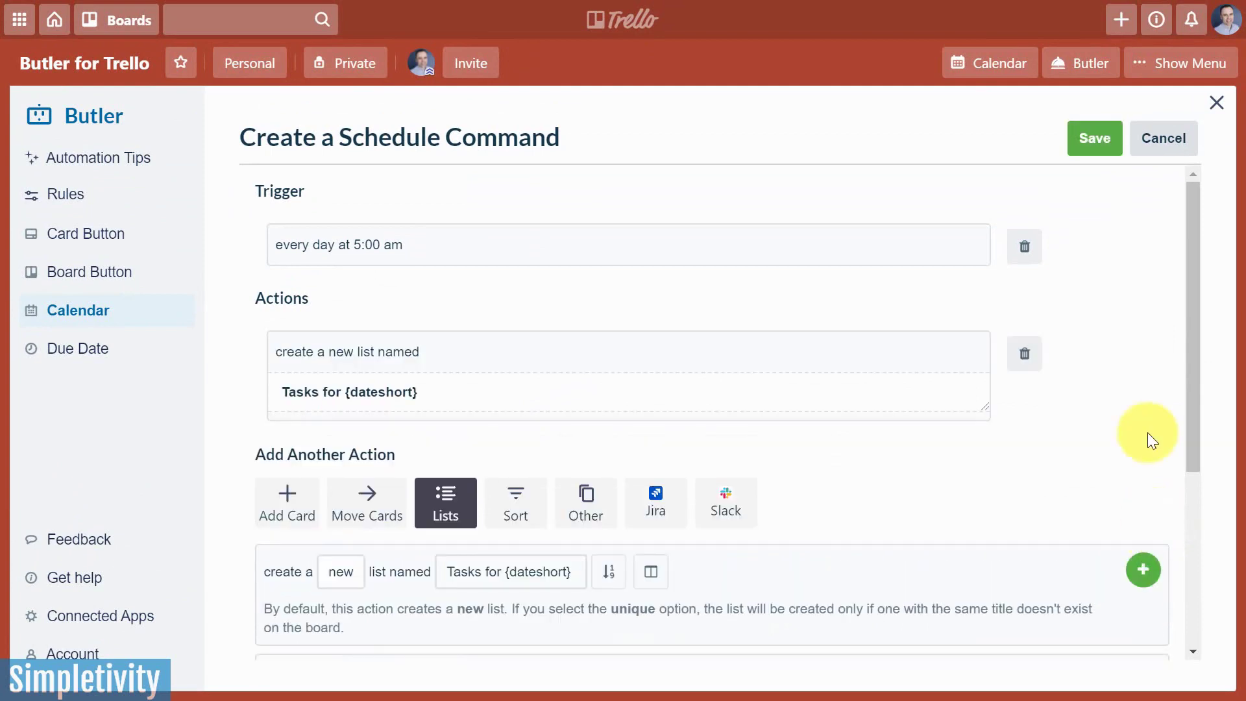
Save the daily 5:00 am calendar command.
{"action": "left_click", "coordinate": [1097, 139]}
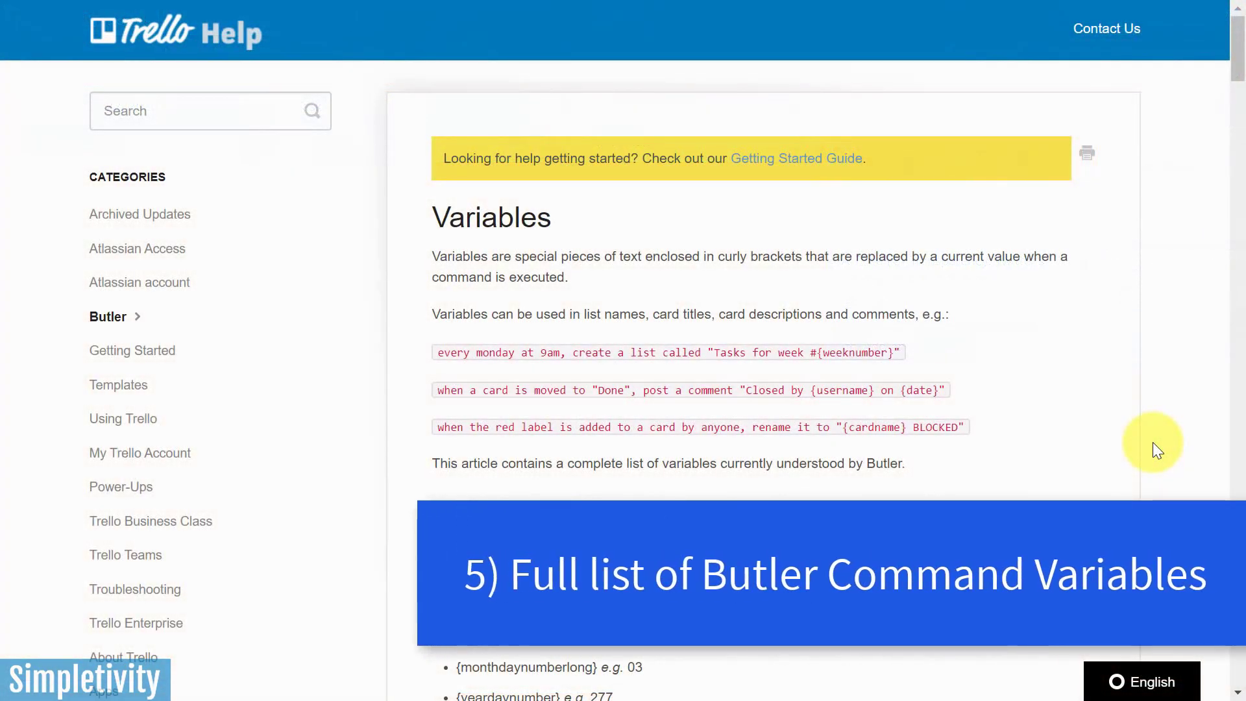
Scroll through the Trello Help Variables article to review the variables Butler commands accept.
{"action": "scroll", "coordinate": [878, 292], "scroll_direction": "down", "scroll_amount": 8}
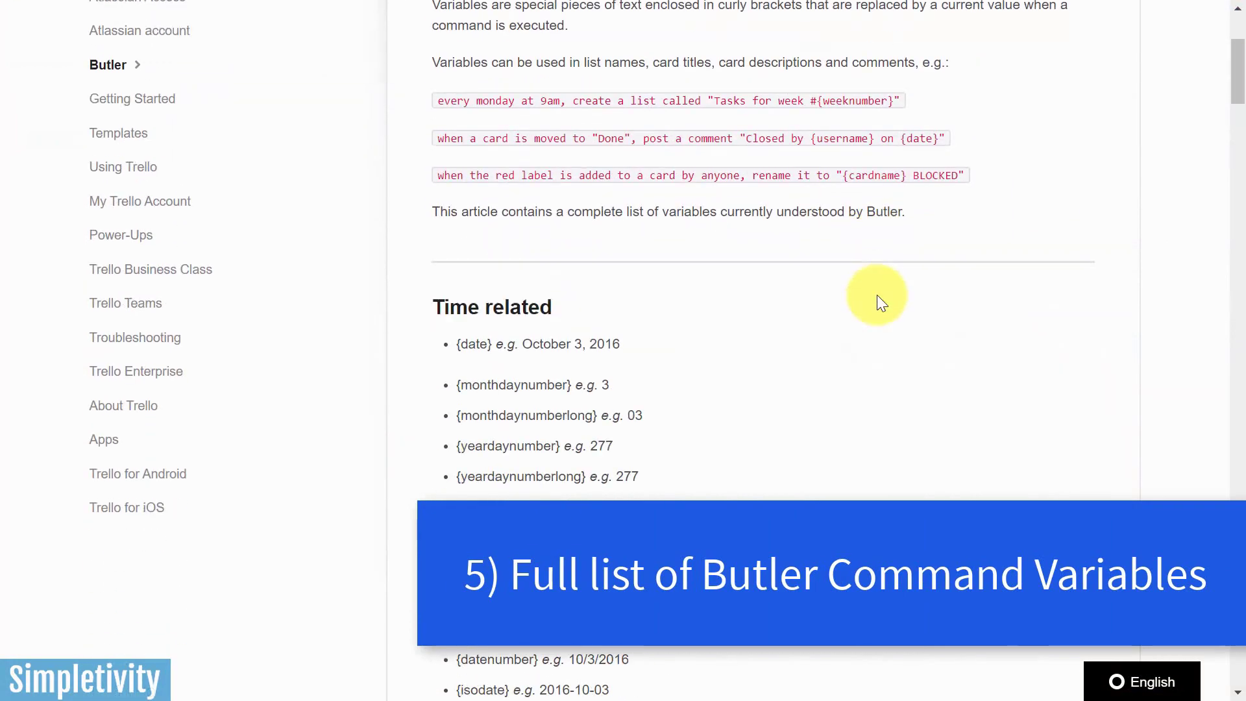
{"action": "scroll", "coordinate": [877, 296], "scroll_direction": "up", "scroll_amount": 2}
{"action": "scroll", "coordinate": [877, 296], "scroll_direction": "down", "scroll_amount": 4}
{"action": "scroll", "coordinate": [877, 296], "scroll_direction": "down", "scroll_amount": 10}
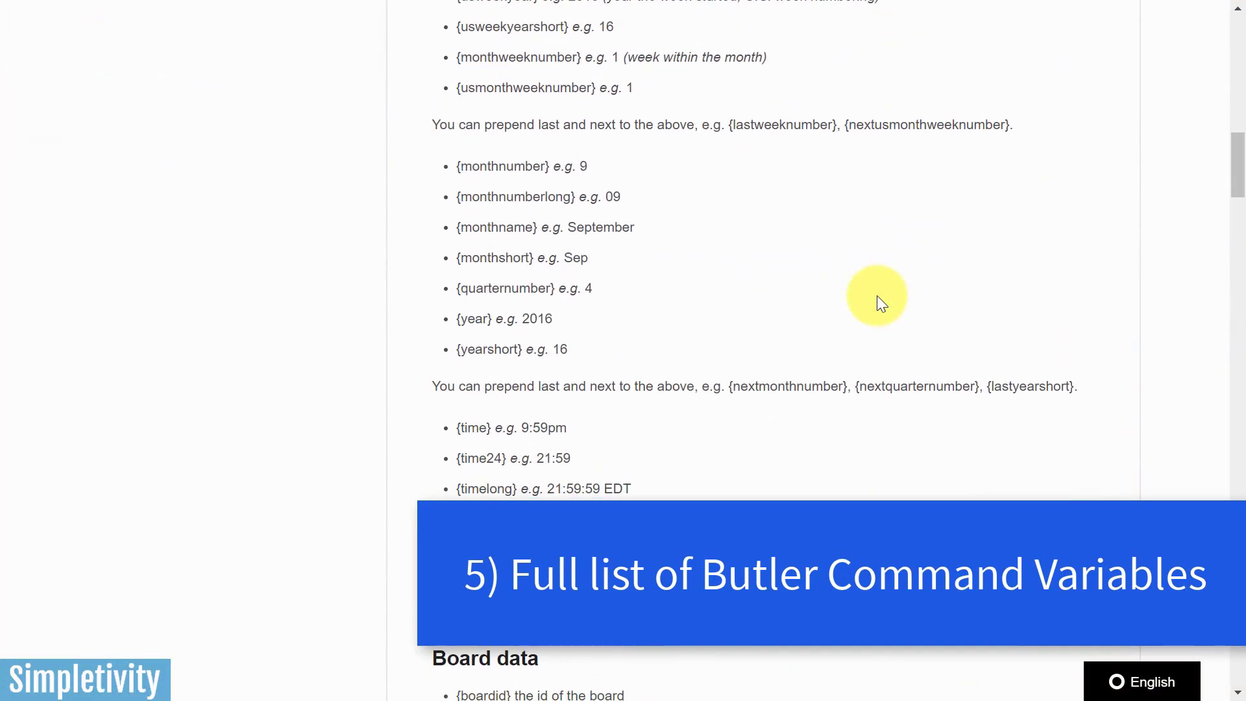
{"action": "scroll", "coordinate": [877, 296], "scroll_direction": "up", "scroll_amount": 11}
{"action": "scroll", "coordinate": [877, 299], "scroll_direction": "up", "scroll_amount": 10}
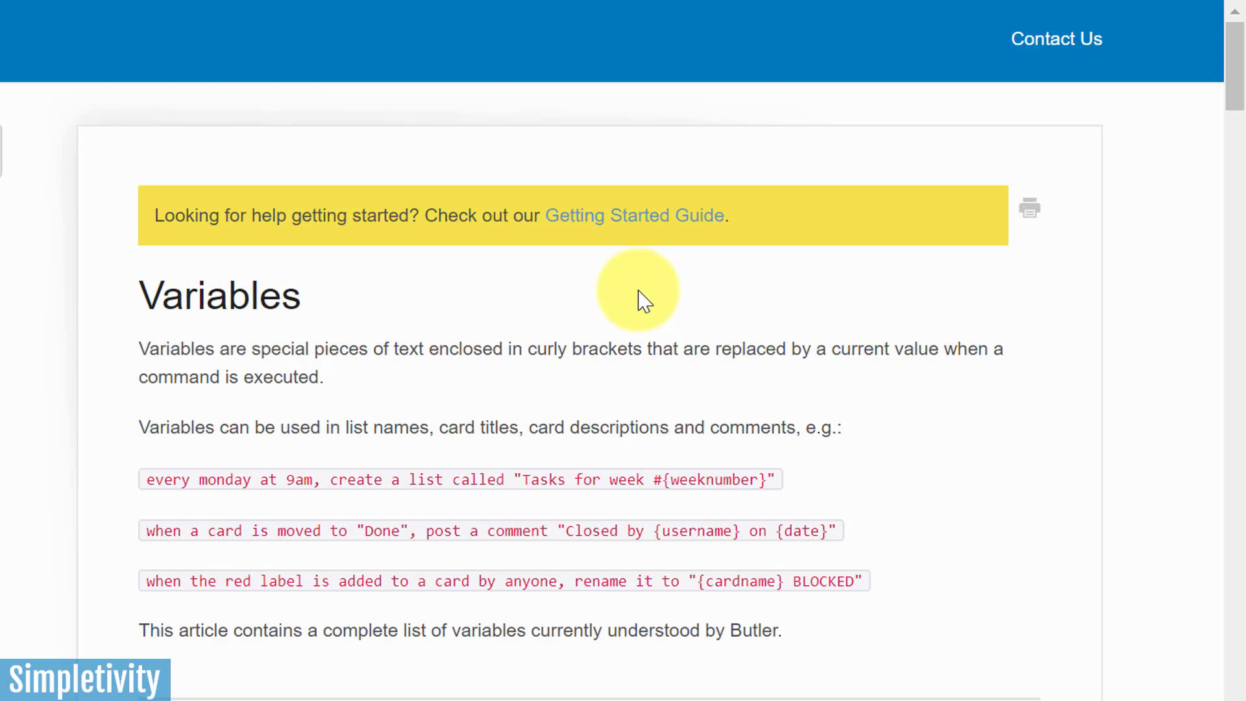
{"action": "scroll", "coordinate": [646, 300], "scroll_direction": "down", "scroll_amount": 10}
{"action": "scroll", "coordinate": [640, 295], "scroll_direction": "down", "scroll_amount": 3}
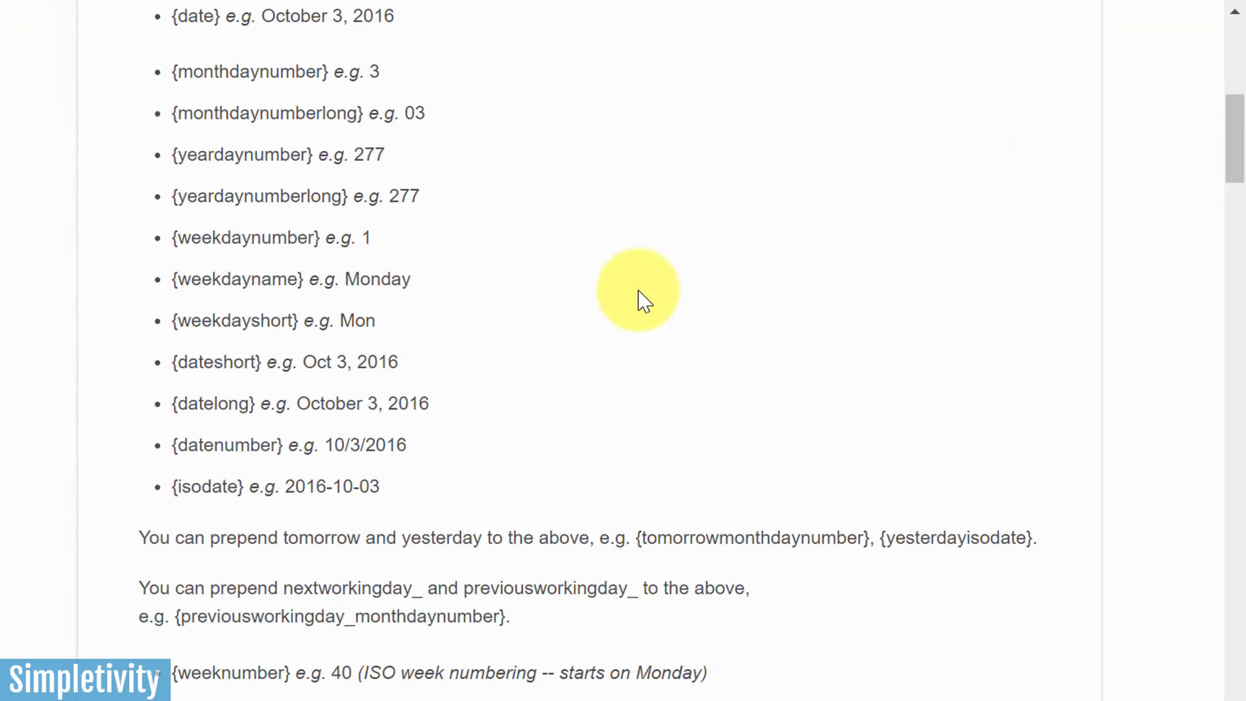
{"action": "scroll", "coordinate": [640, 295], "scroll_direction": "up", "scroll_amount": 3}
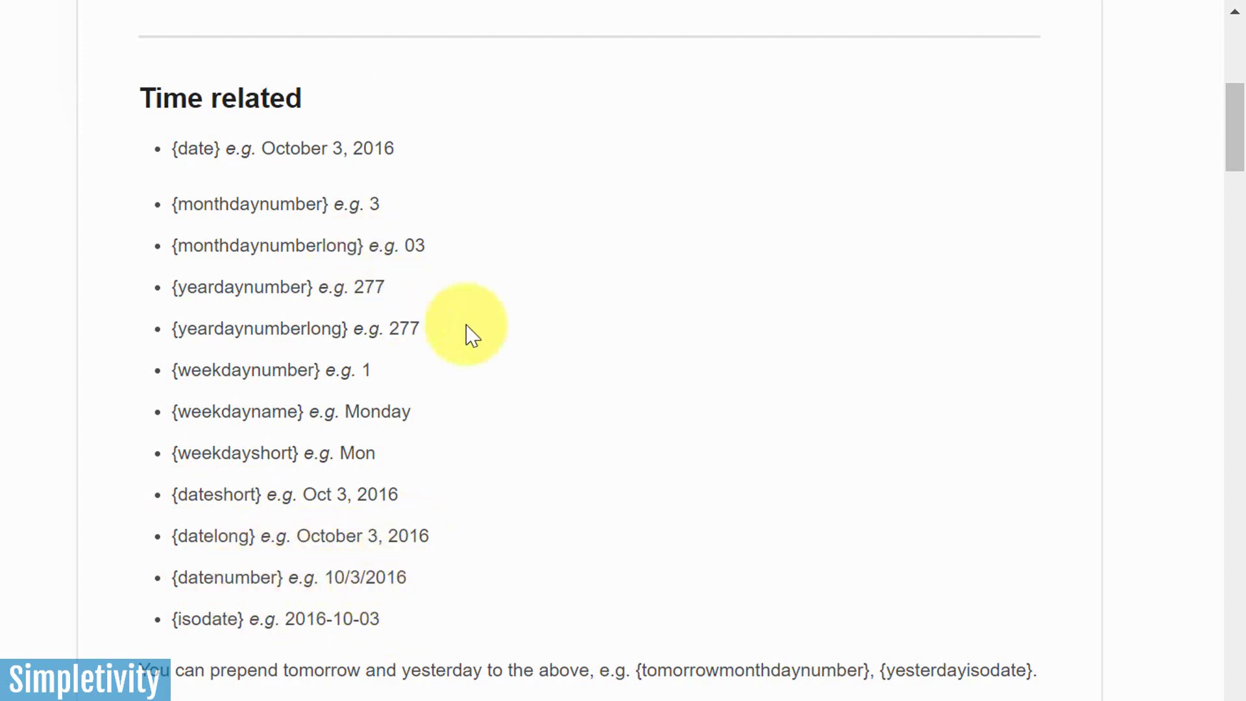
{"action": "scroll", "coordinate": [633, 350], "scroll_direction": "down", "scroll_amount": 10}
{"action": "scroll", "coordinate": [628, 355], "scroll_direction": "down", "scroll_amount": 11}
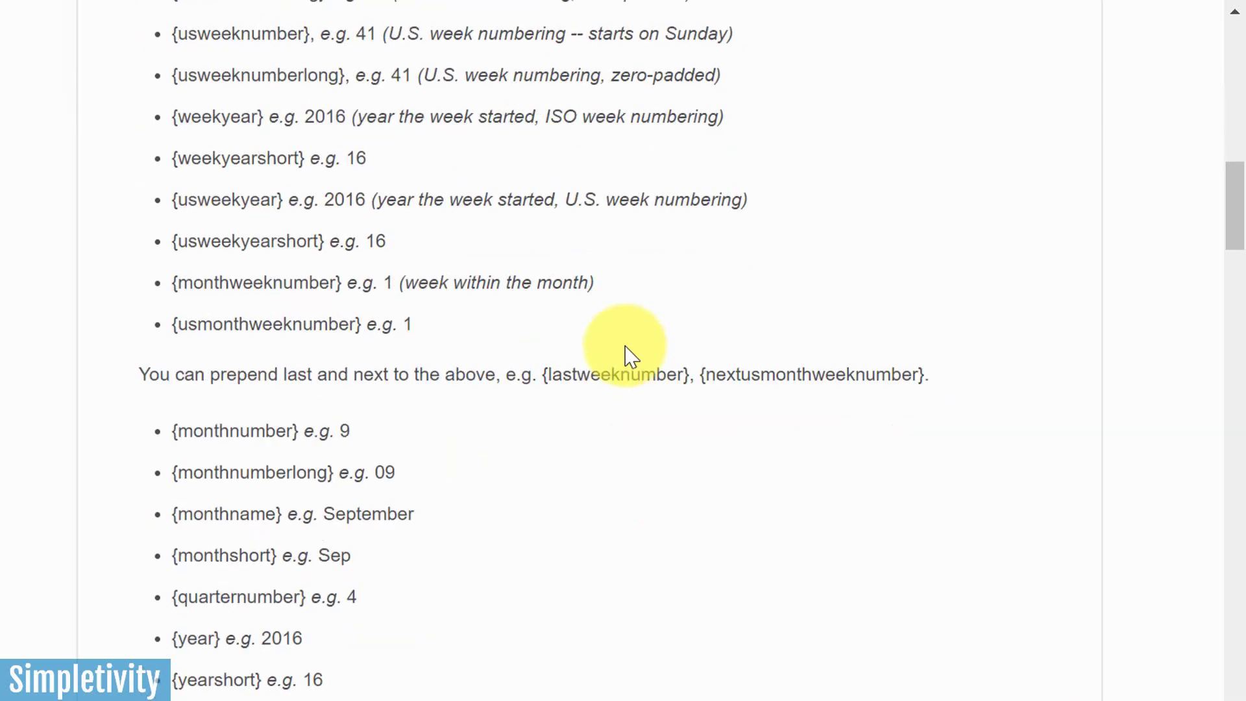
{"action": "scroll", "coordinate": [601, 356], "scroll_direction": "up", "scroll_amount": 12}
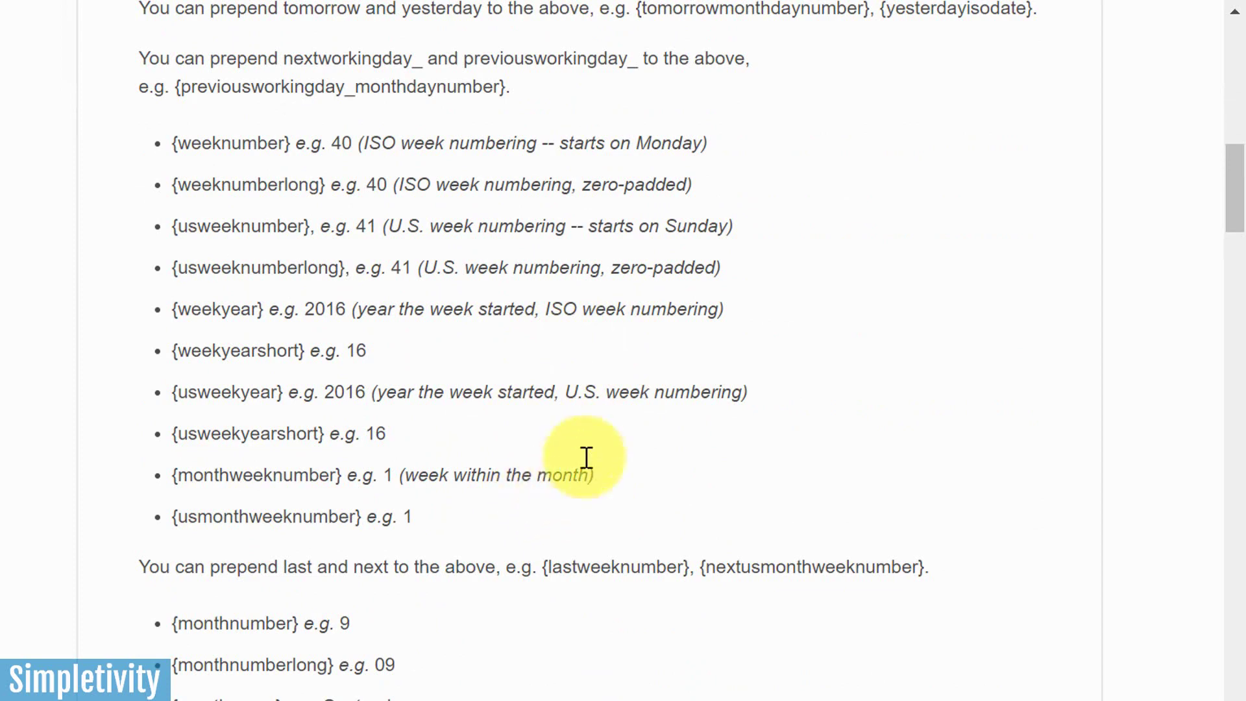
{"action": "scroll", "coordinate": [577, 379], "scroll_direction": "down", "scroll_amount": 18}
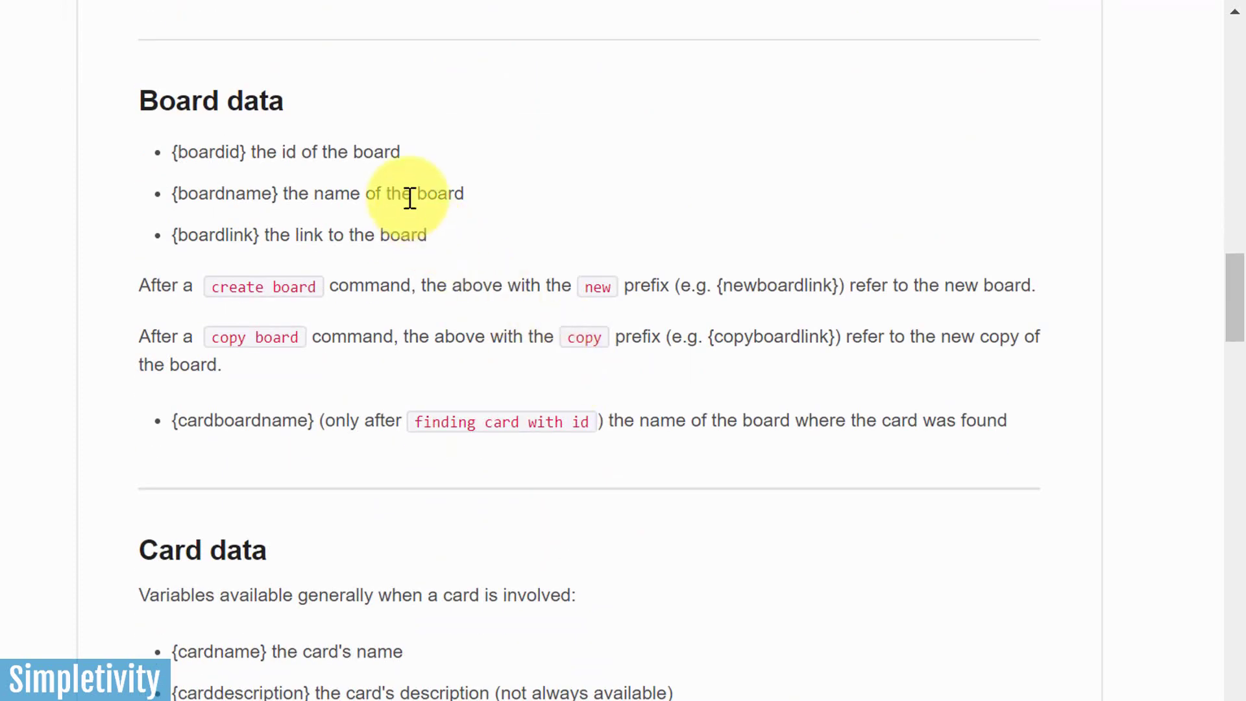
{"action": "scroll", "coordinate": [451, 233], "scroll_direction": "down", "scroll_amount": 5}
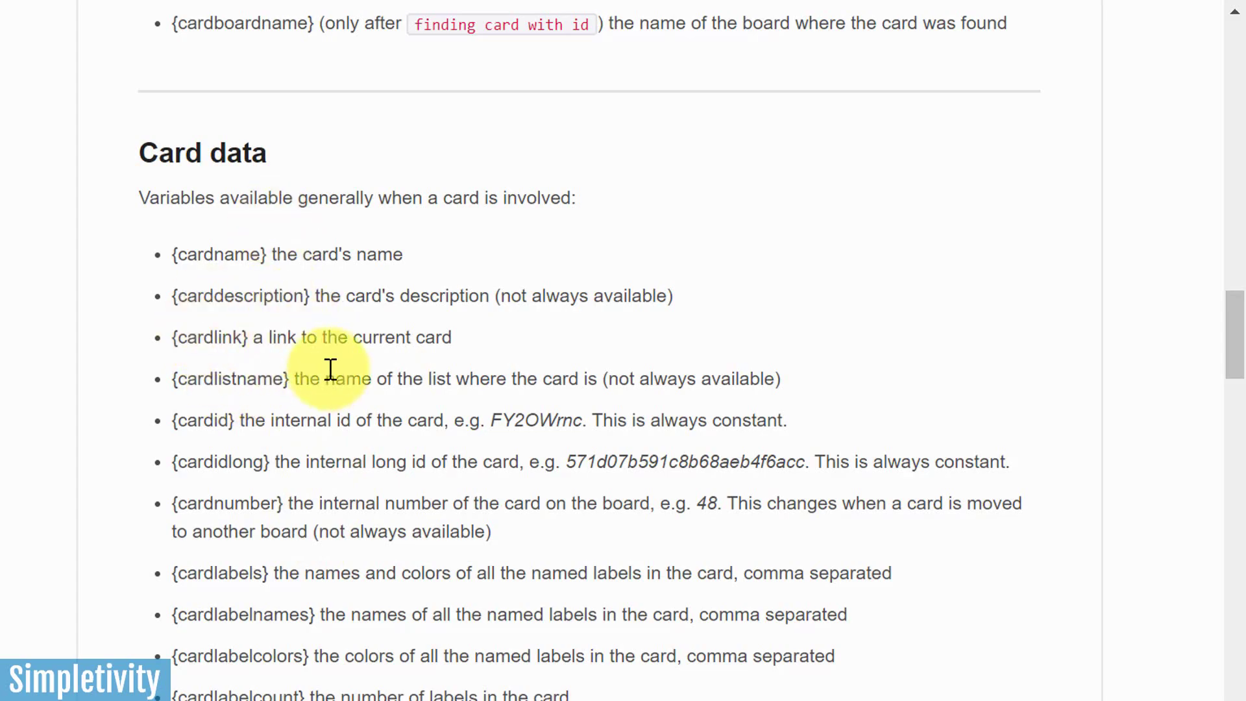
{"action": "scroll", "coordinate": [330, 369], "scroll_direction": "down", "scroll_amount": 20}
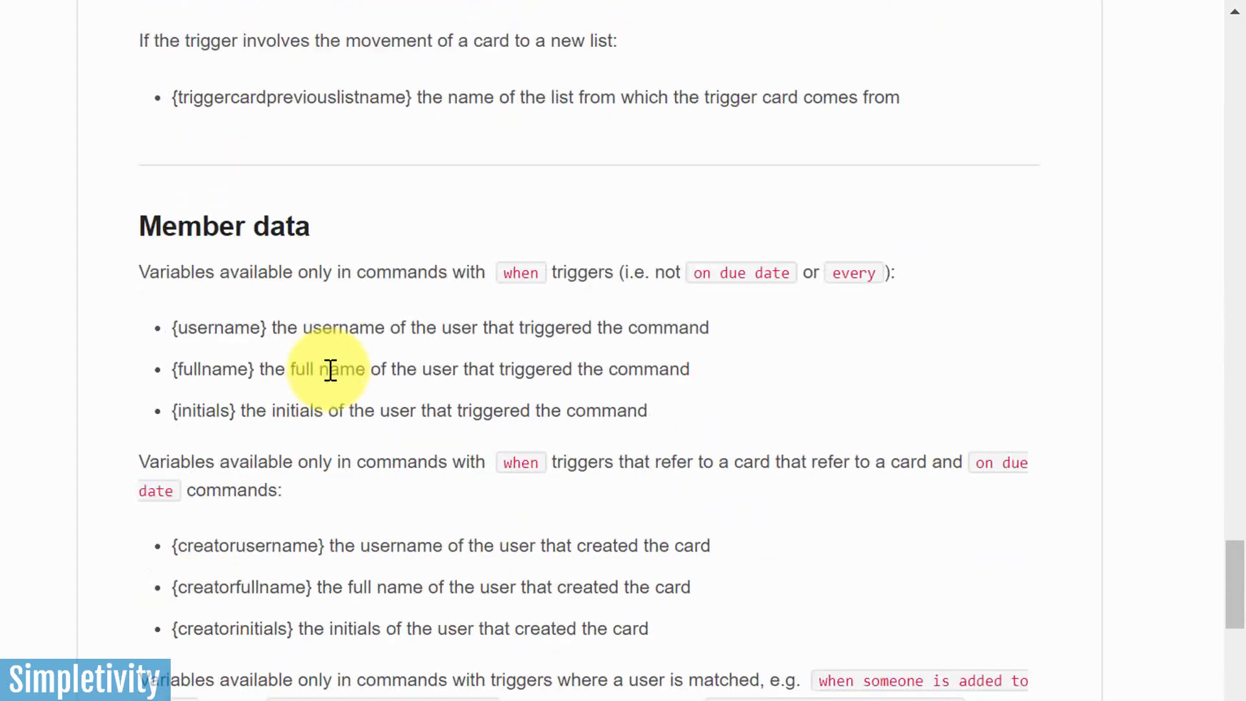
{"action": "scroll", "coordinate": [331, 369], "scroll_direction": "down", "scroll_amount": 20}
{"action": "scroll", "coordinate": [330, 368], "scroll_direction": "up", "scroll_amount": 20}
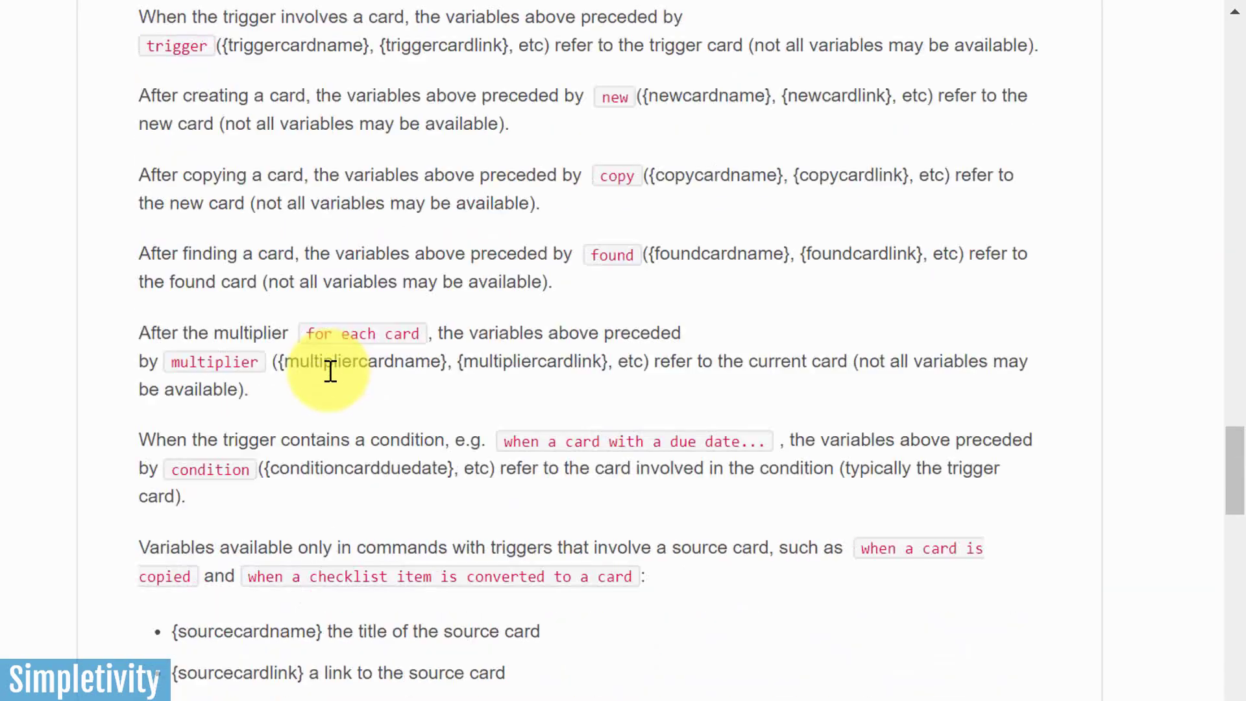
{"action": "scroll", "coordinate": [331, 372], "scroll_direction": "up", "scroll_amount": 20}
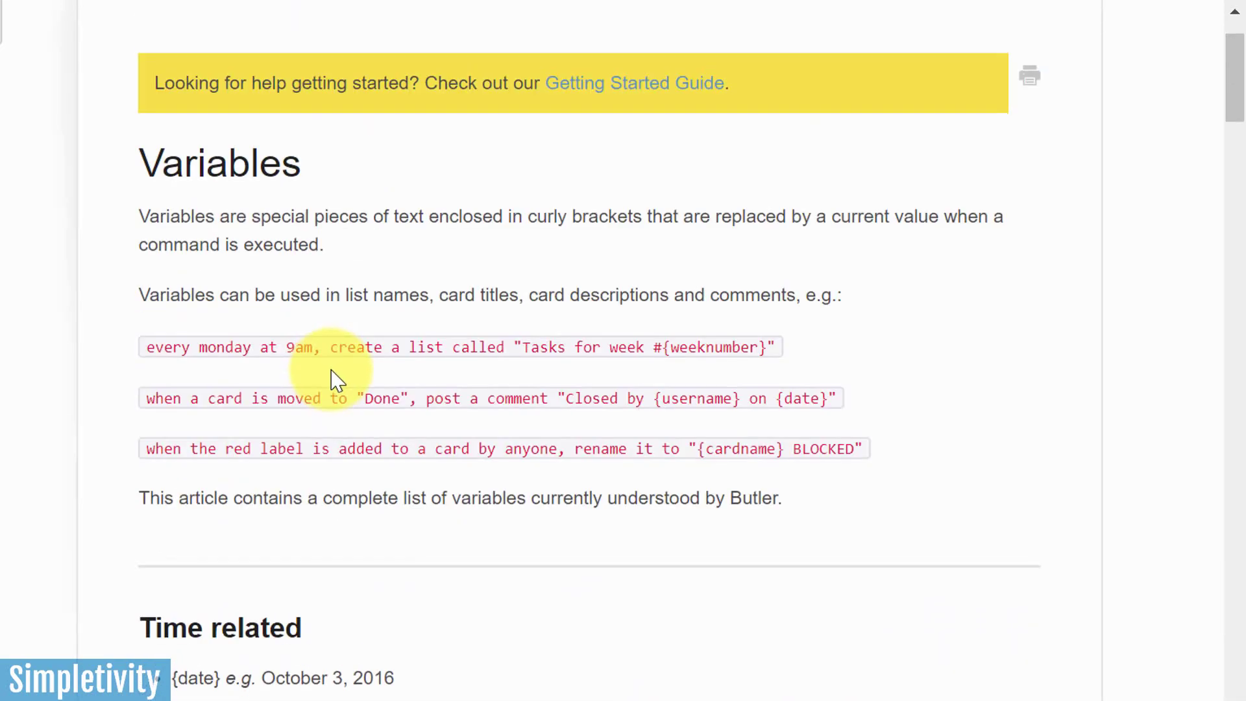
{"action": "scroll", "coordinate": [337, 380], "scroll_direction": "up", "scroll_amount": 2}
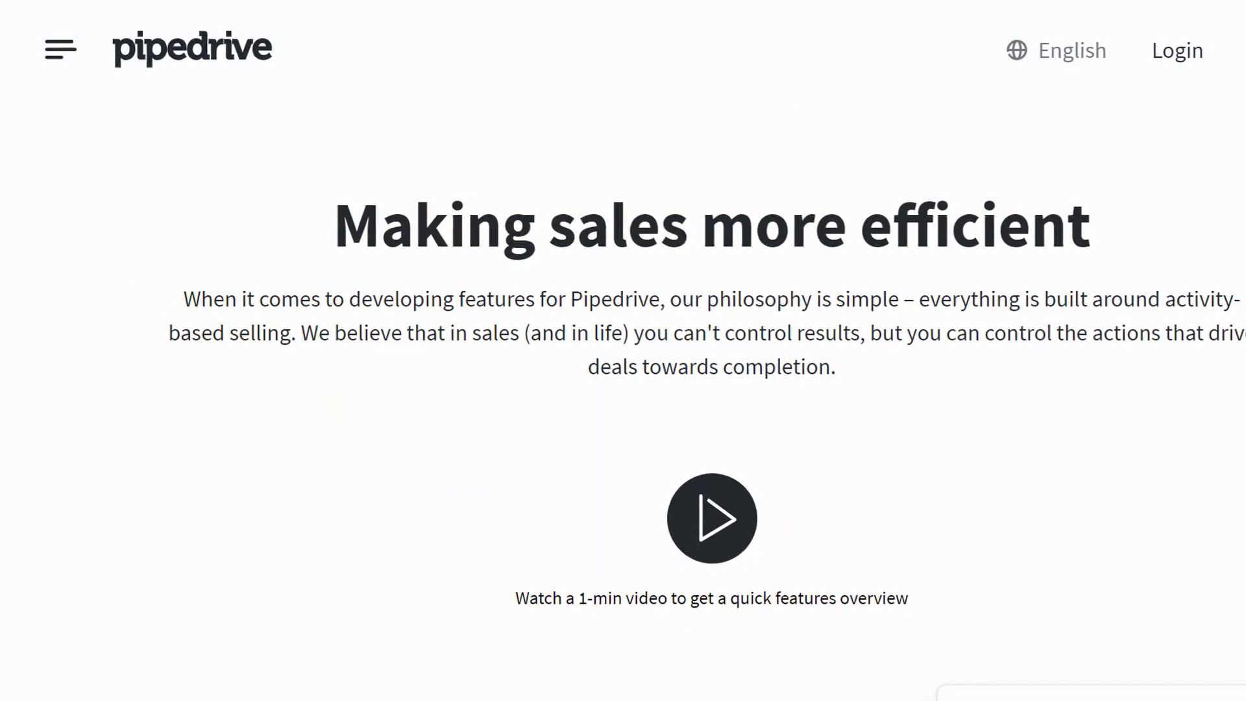
Scroll down the Pipedrive homepage past its pipeline, mobile app and reporting sections.
{"action": "scroll", "coordinate": [623, 389], "scroll_direction": "down", "scroll_amount": 15}
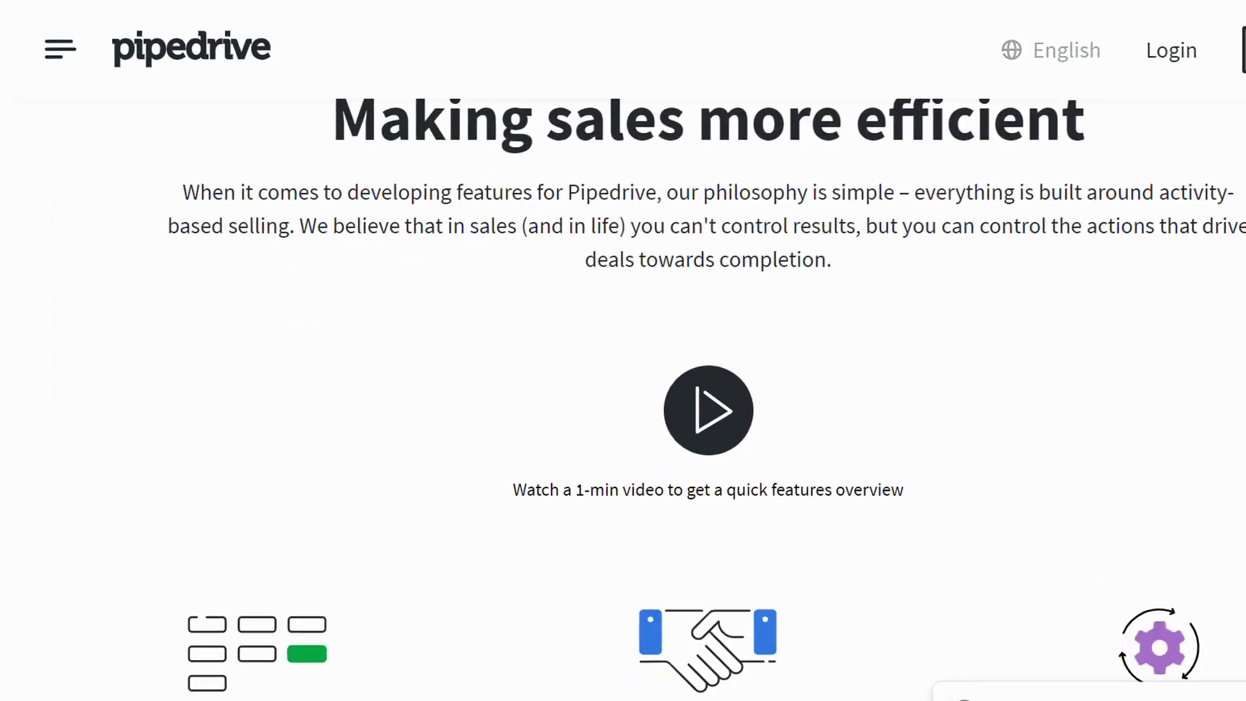
{"action": "scroll", "coordinate": [622, 390], "scroll_direction": "down", "scroll_amount": 12}
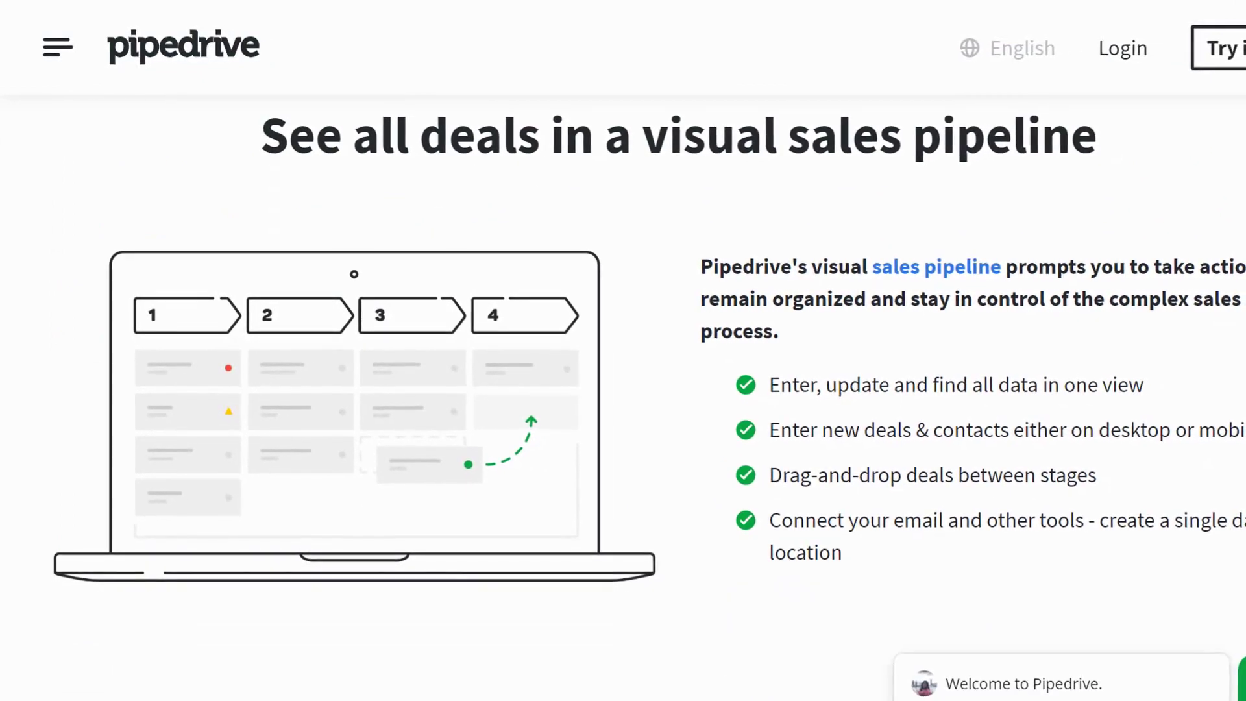
{"action": "scroll", "coordinate": [622, 389], "scroll_direction": "down", "scroll_amount": 9}
{"action": "scroll", "coordinate": [623, 389], "scroll_direction": "down", "scroll_amount": 4}
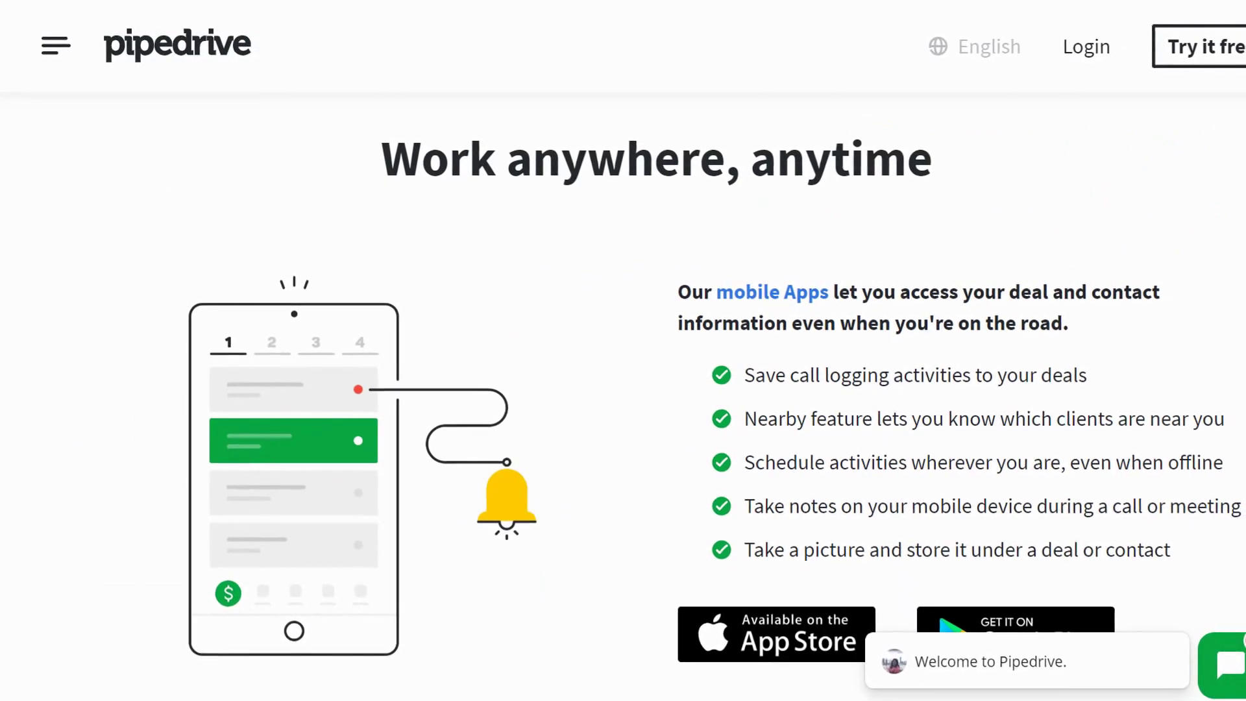
{"action": "scroll", "coordinate": [623, 390], "scroll_direction": "down", "scroll_amount": 13}
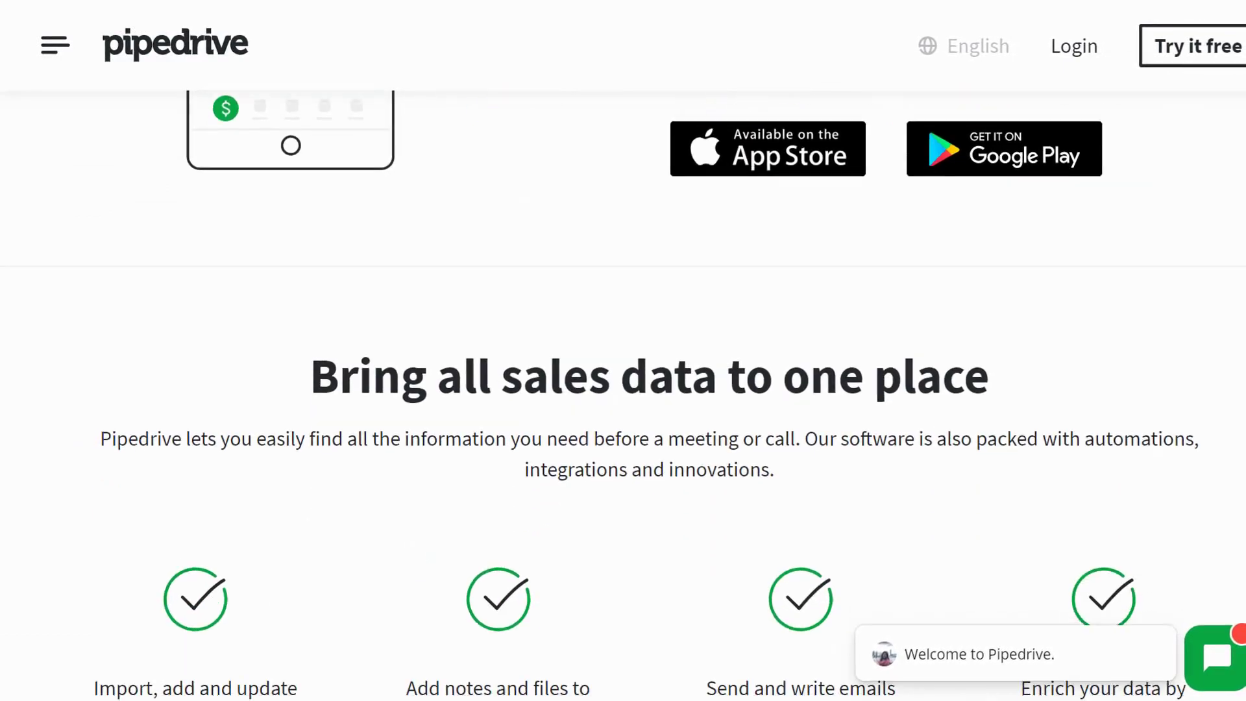
{"action": "scroll", "coordinate": [623, 390], "scroll_direction": "down", "scroll_amount": 8}
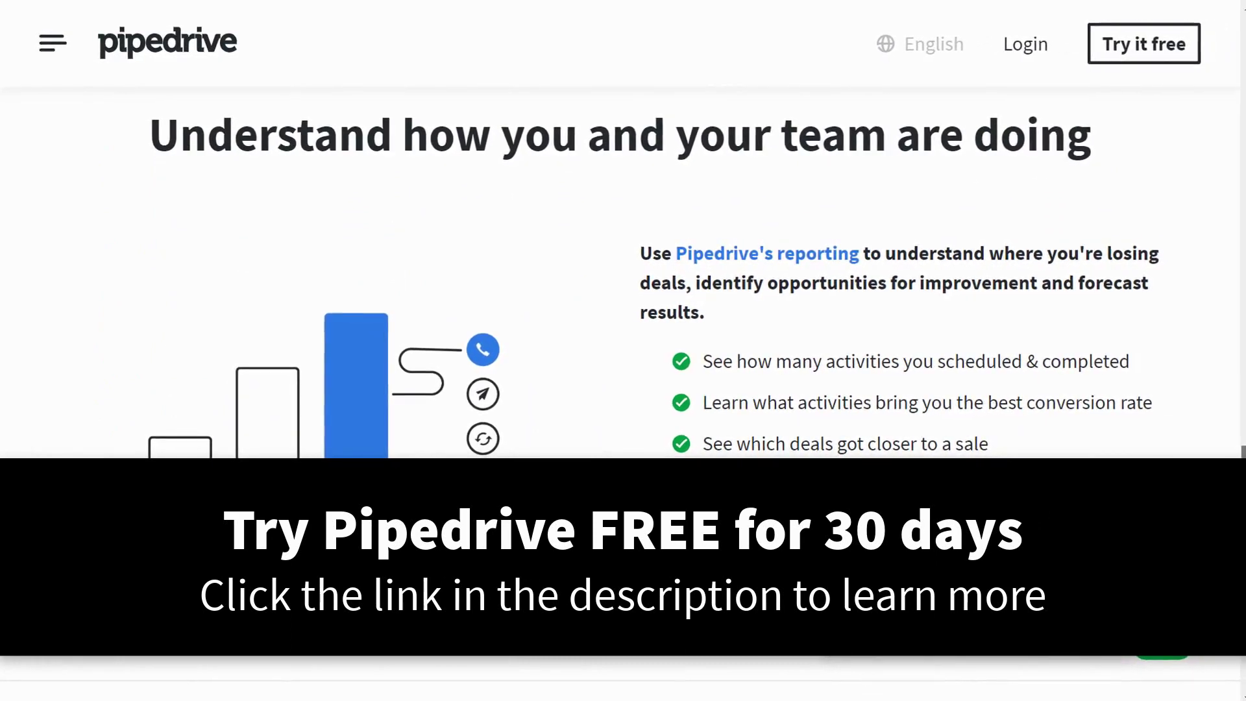
{"action": "scroll", "coordinate": [623, 260], "scroll_direction": "down", "scroll_amount": 12}
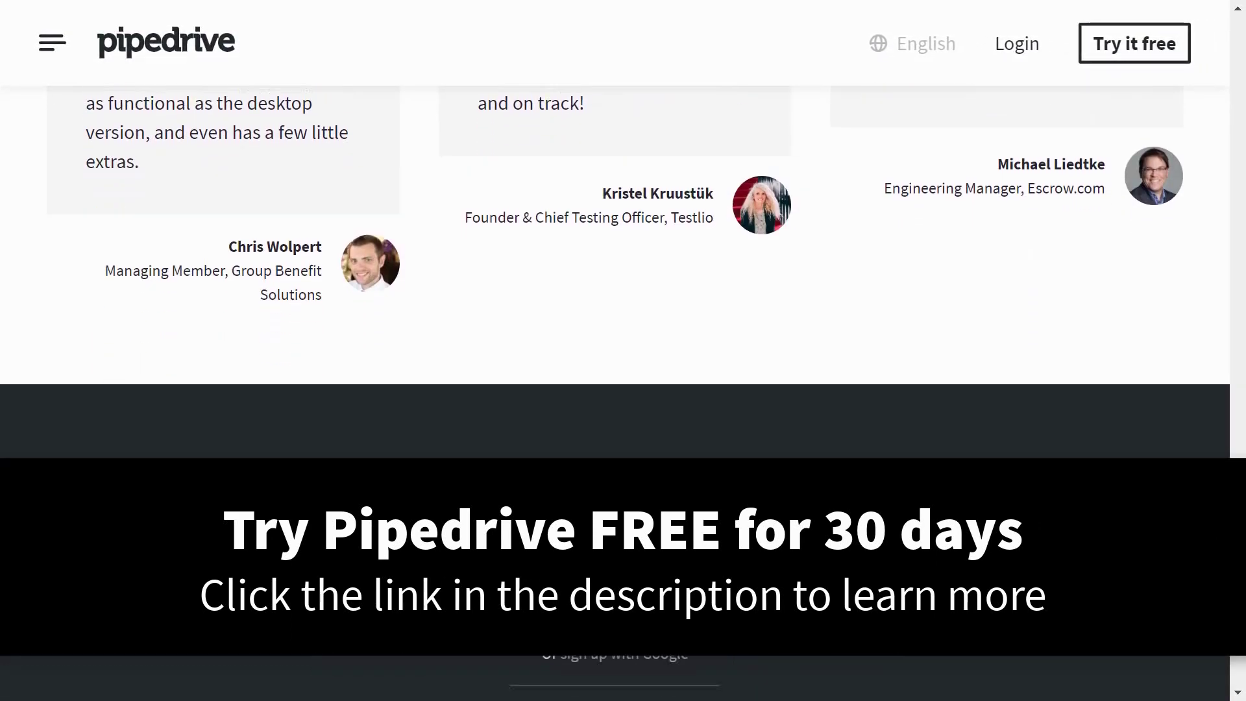
{"action": "scroll", "coordinate": [623, 389], "scroll_direction": "down", "scroll_amount": 2}
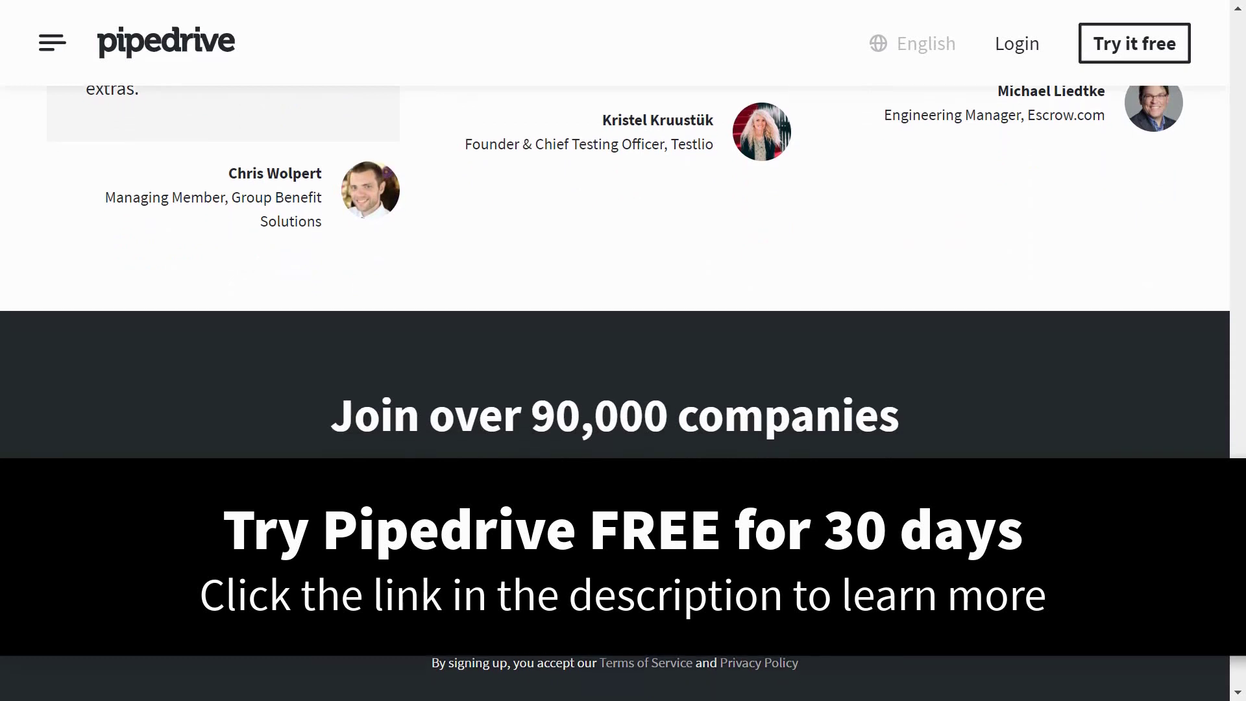